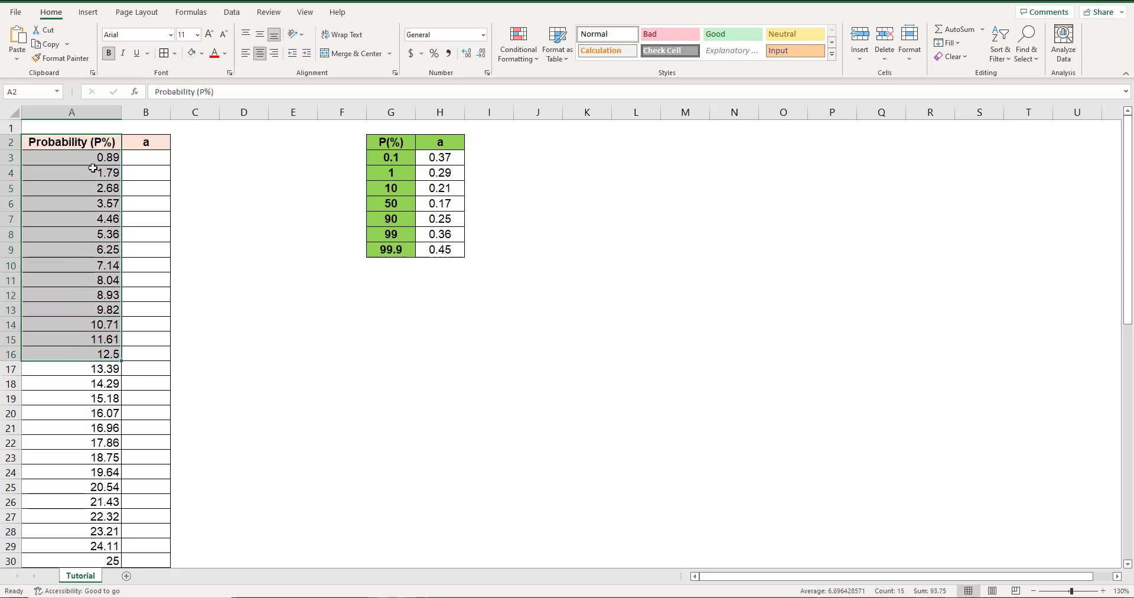
Examine the probability column and the P(%)–a reference table, comparing the first probability with the reference rows that bracket it.
left_click(104, 156)
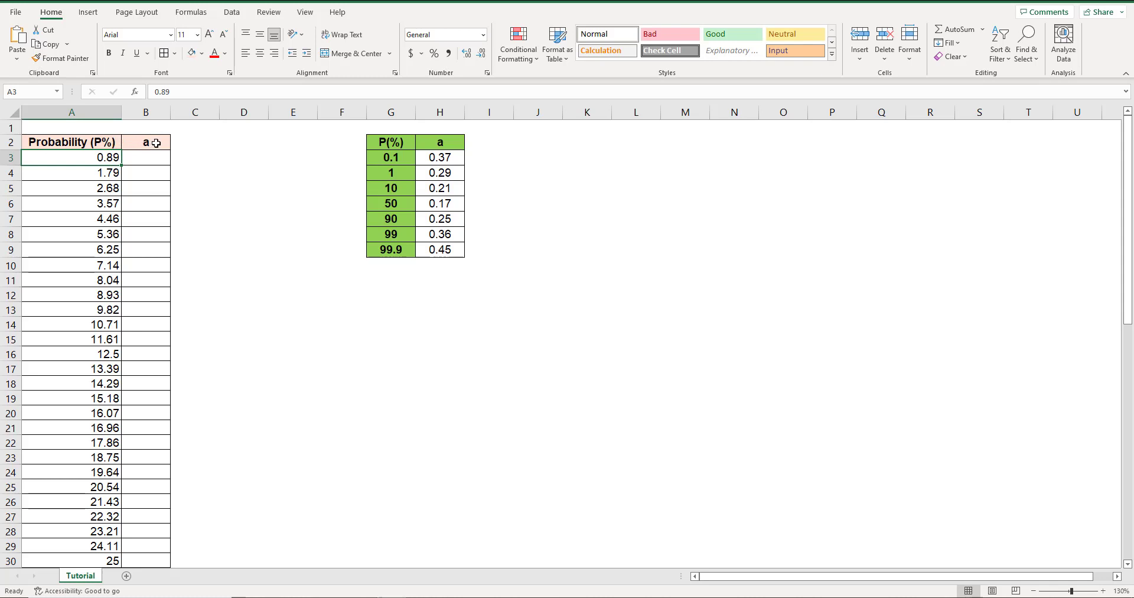
mouse_move(156, 143)
left_mouse_down()
mouse_move(152, 382)
mouse_move(147, 174)
left_mouse_up()
left_click_drag(406, 147, 461, 252)
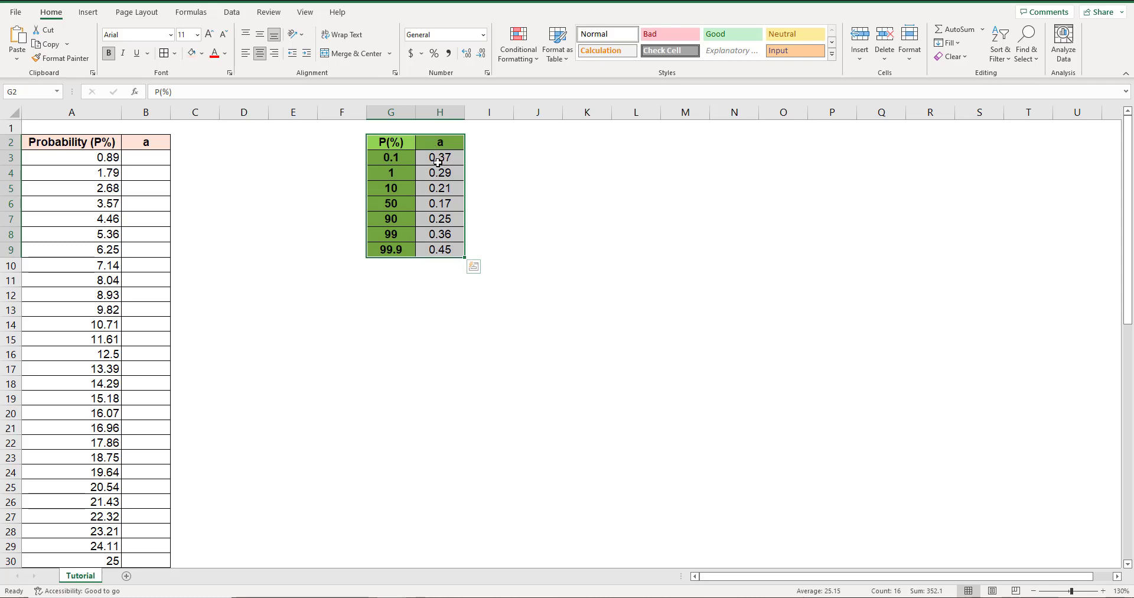
left_click_drag(392, 158, 392, 250)
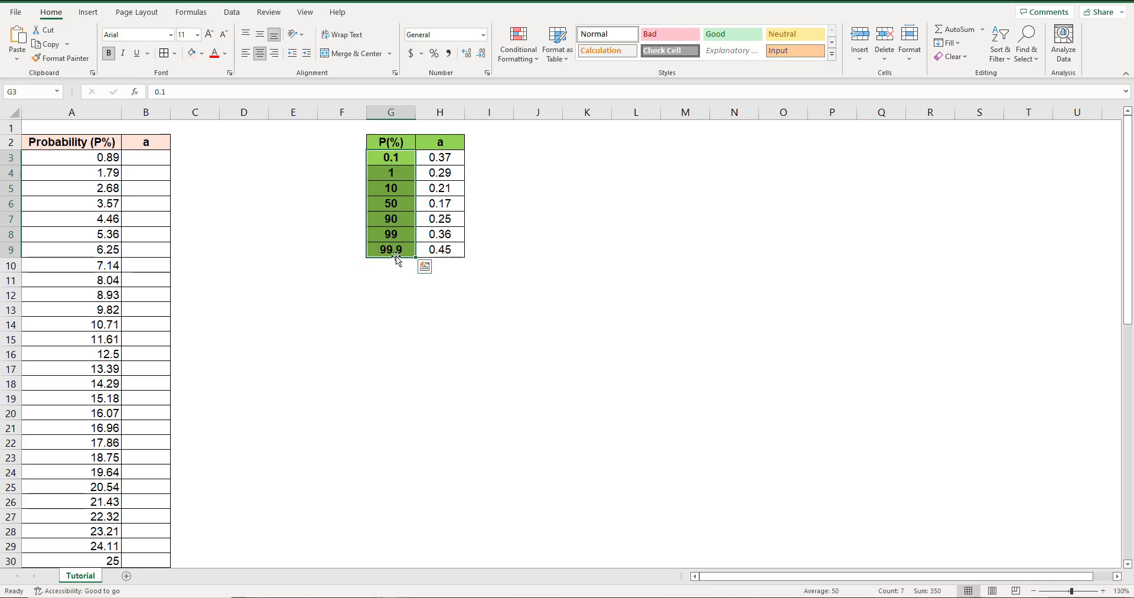
left_click(107, 158)
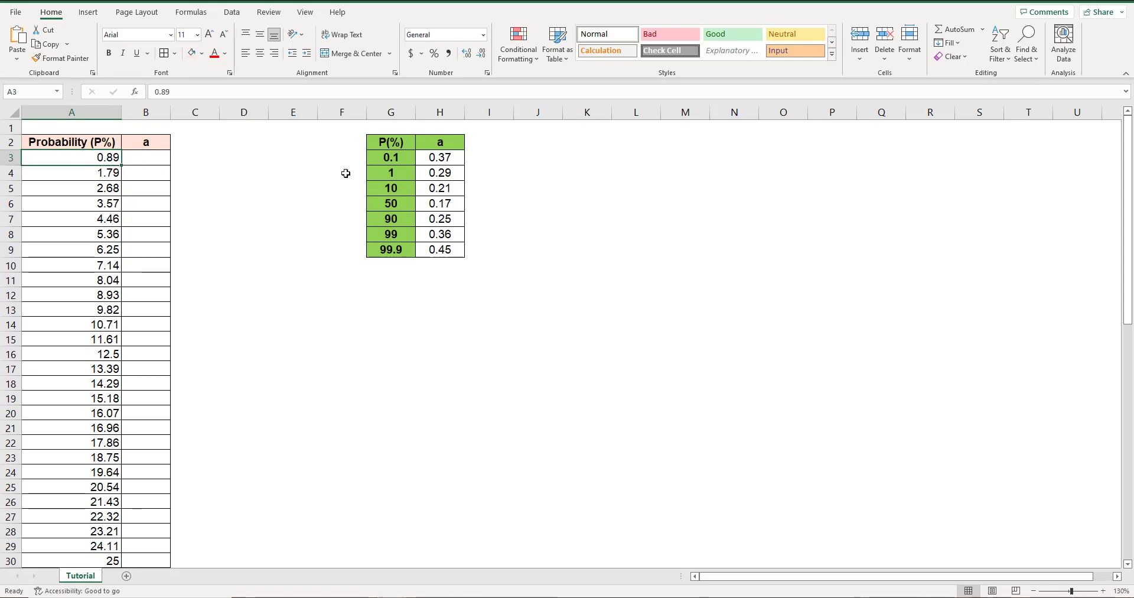
left_click_drag(401, 156, 431, 172)
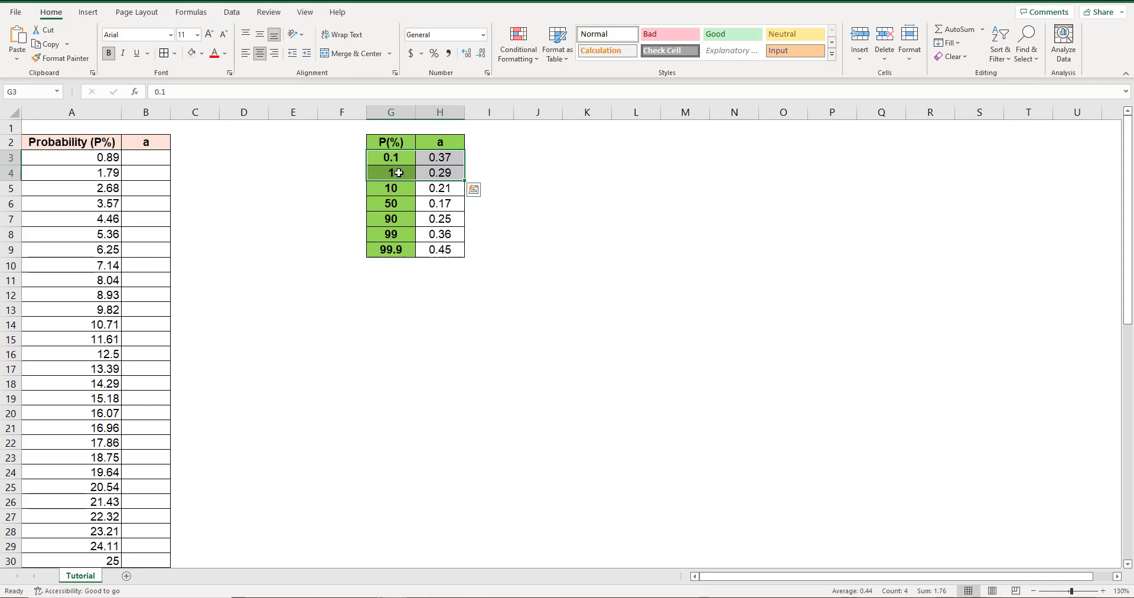
left_click(106, 159)
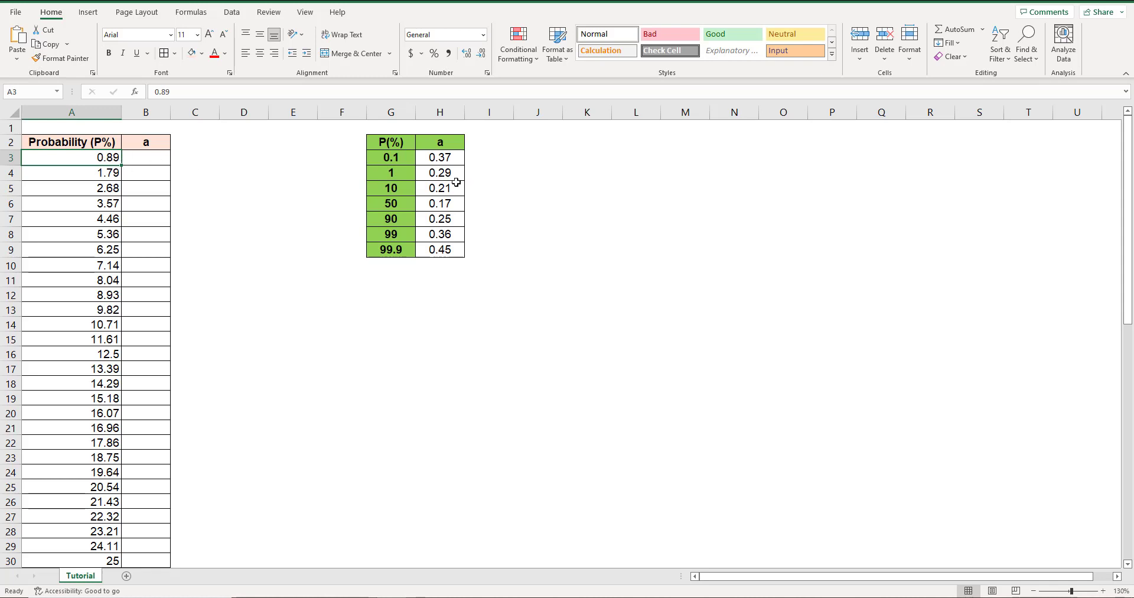
left_click_drag(453, 163, 454, 173)
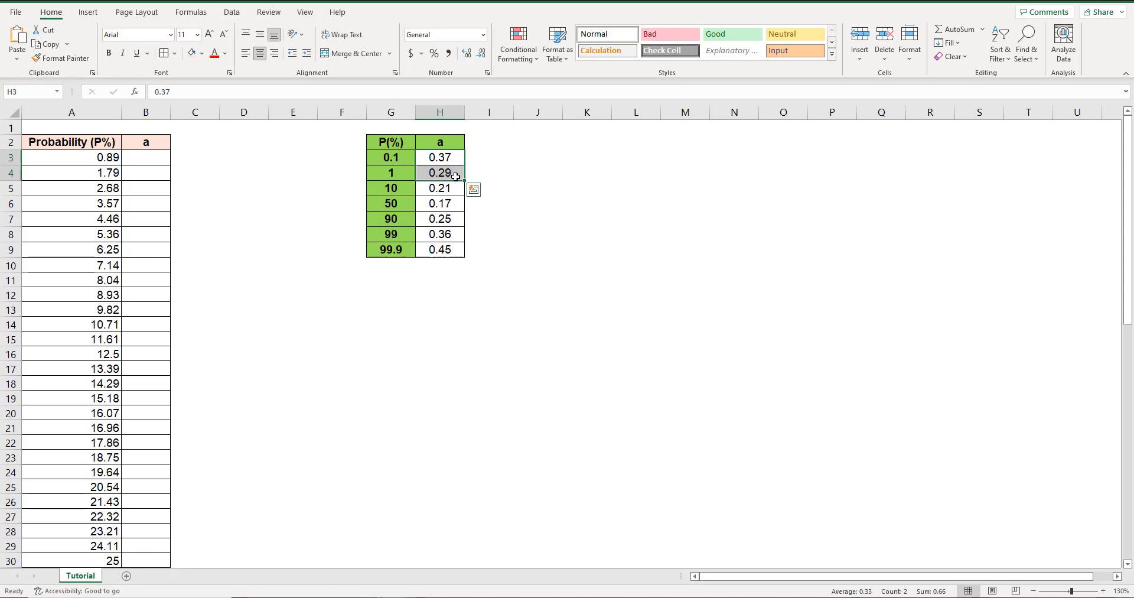
left_click(151, 159)
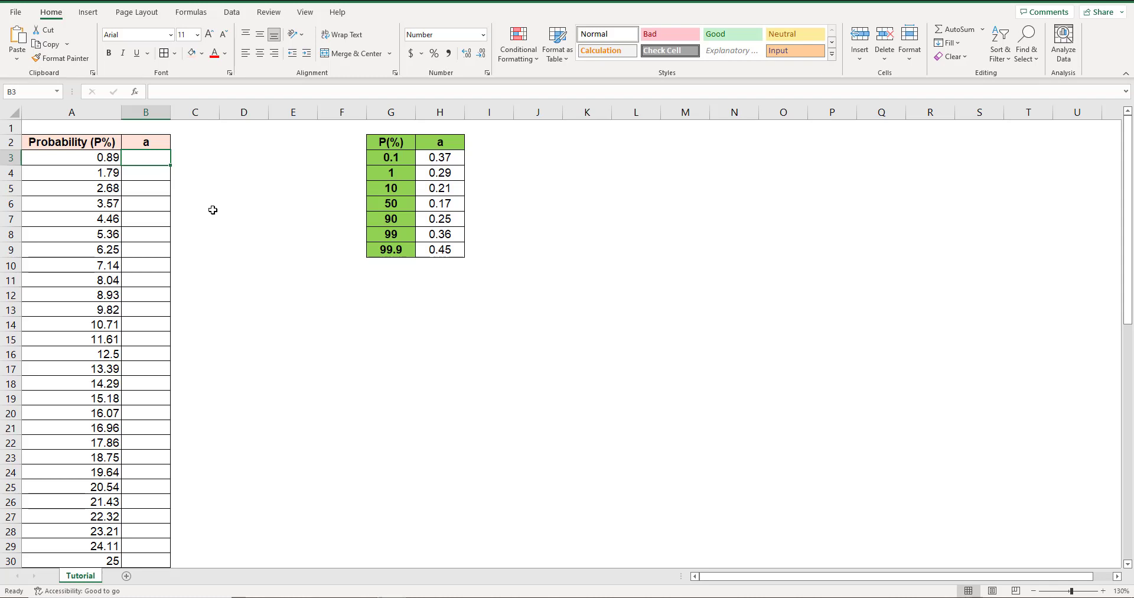
left_click(10, 157)
left_click(10, 173)
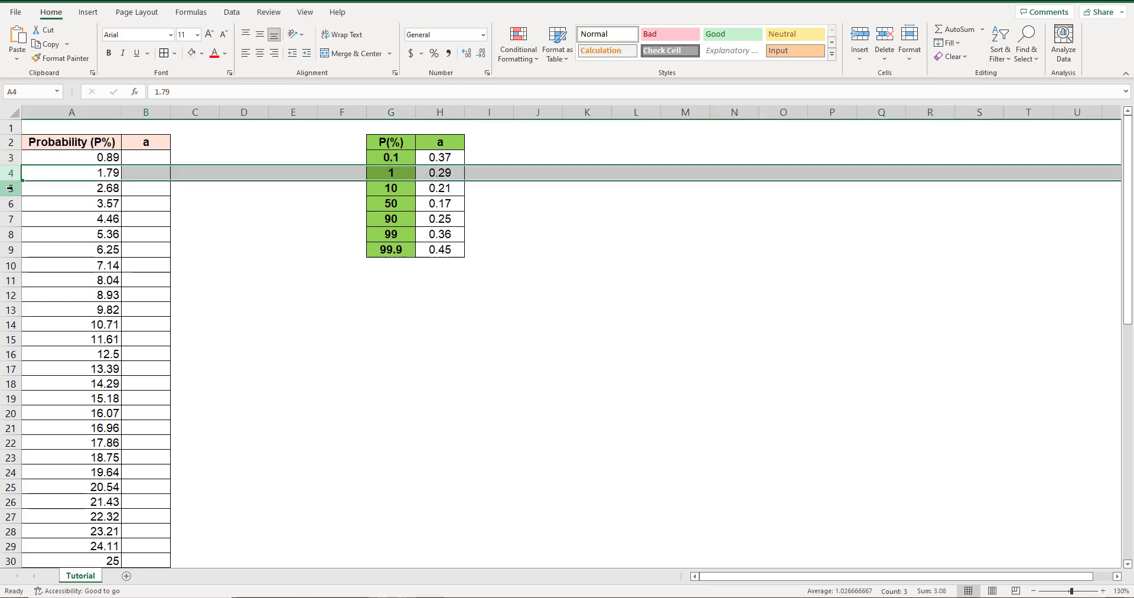
left_click(10, 188)
scroll(44, 227, "down", 17)
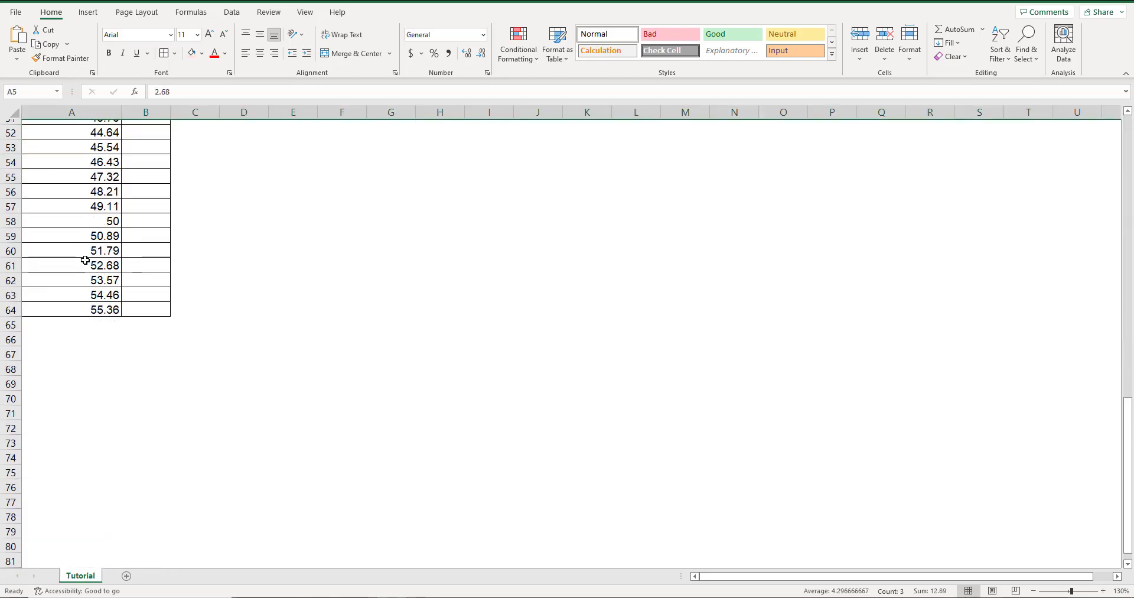
scroll(62, 313, "up", 17)
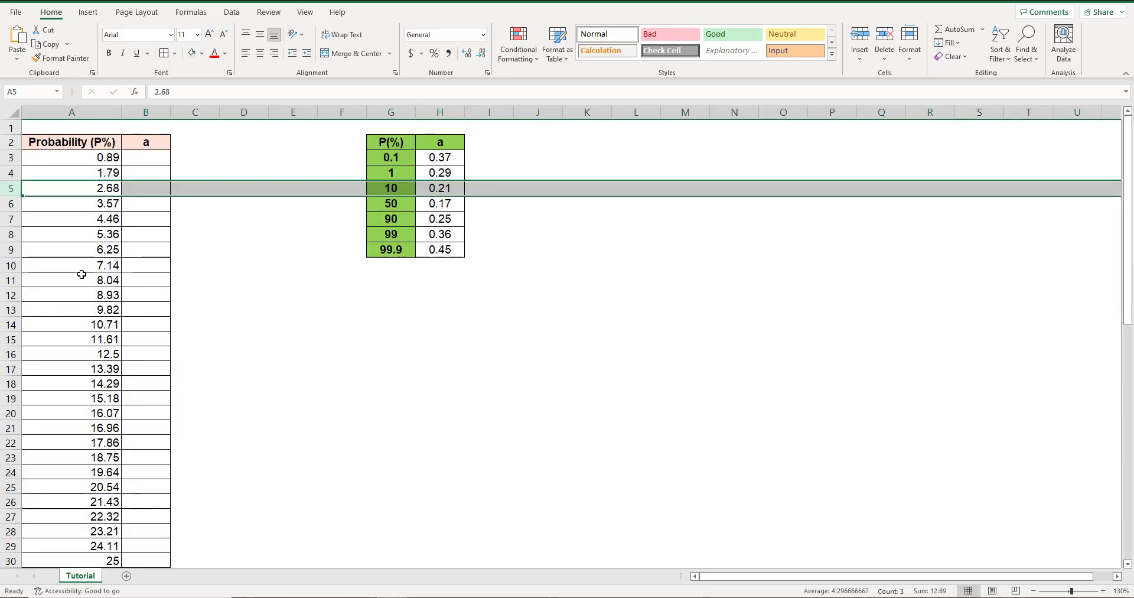
left_click(145, 156)
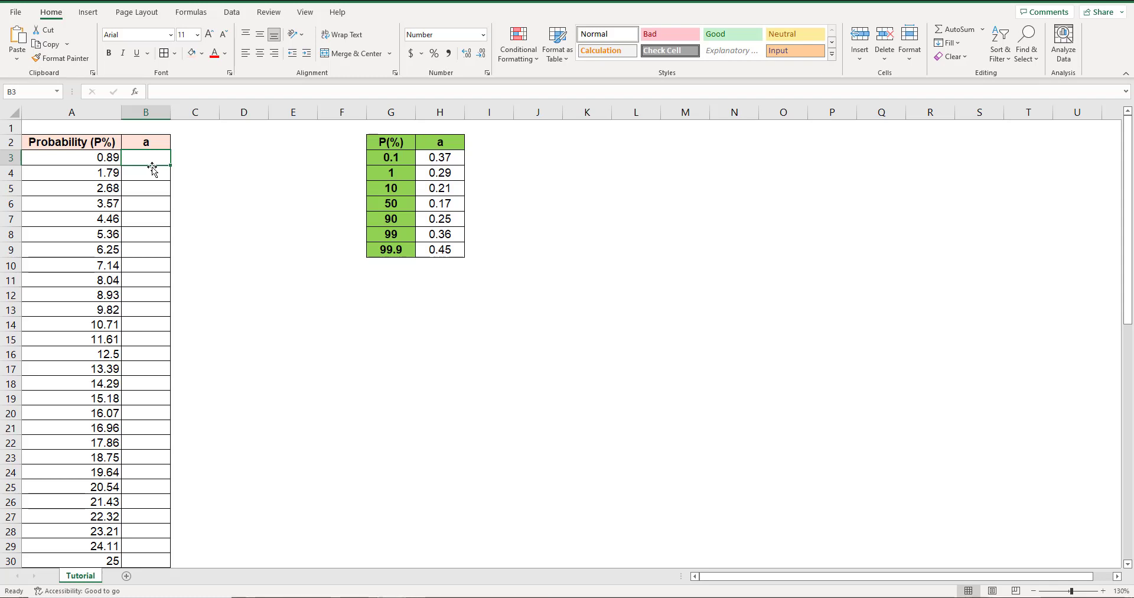
type("=for")
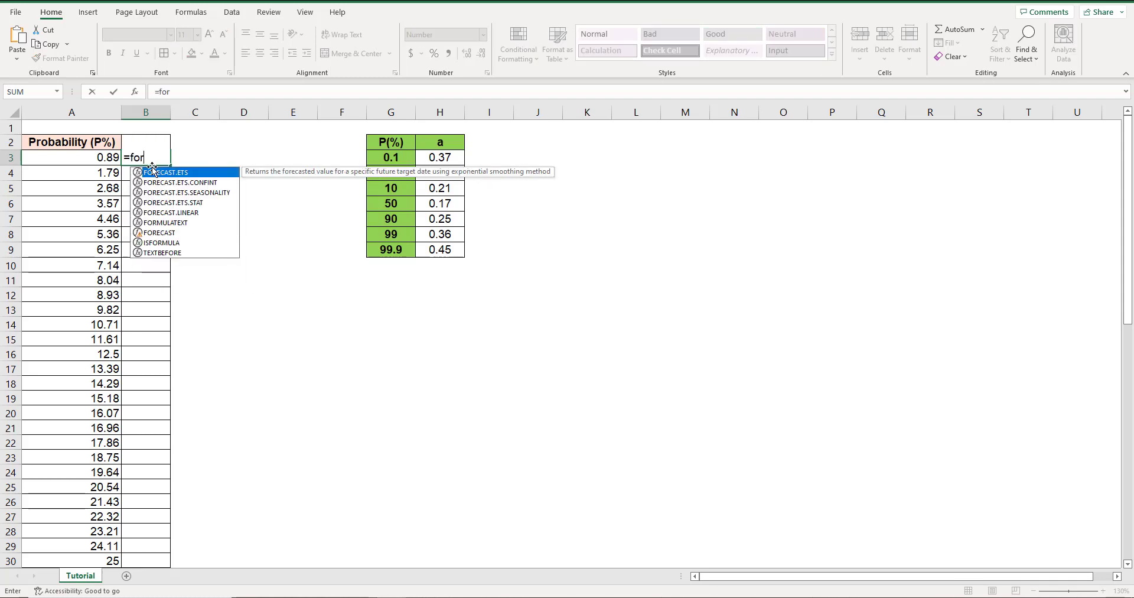
type("ecast")
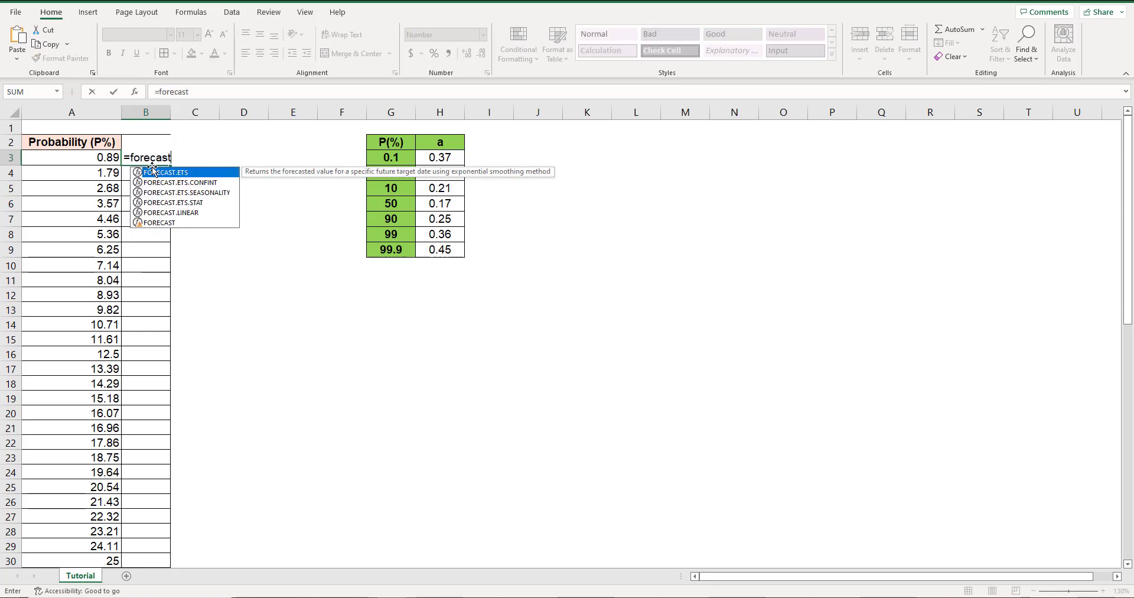
type("(")
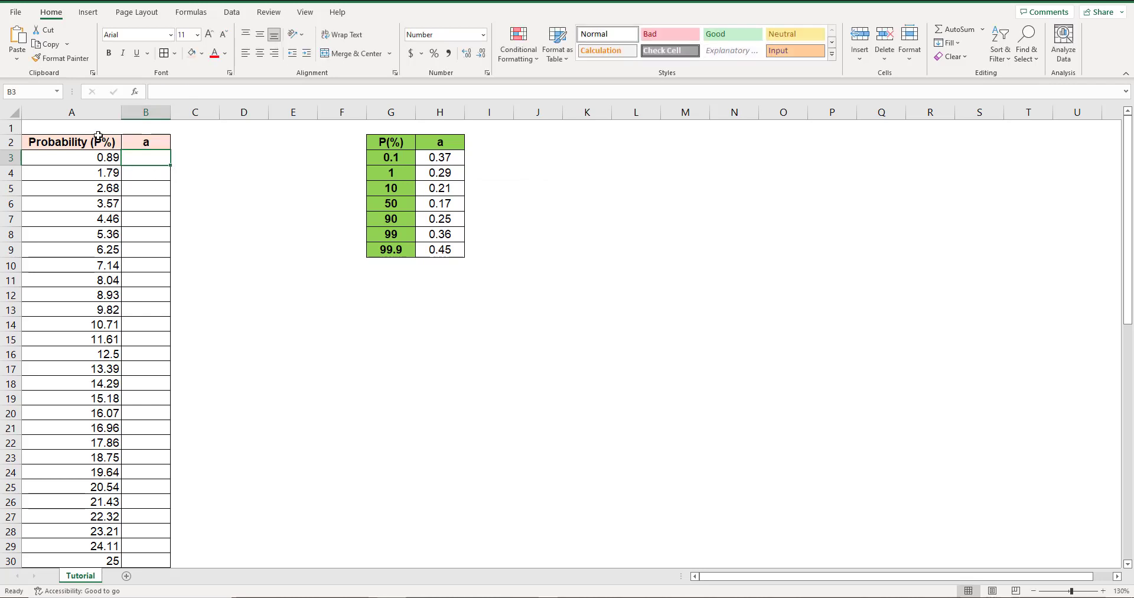
Label the probability column "x" and the adjacent a column "y" in row 1.
left_click(95, 129)
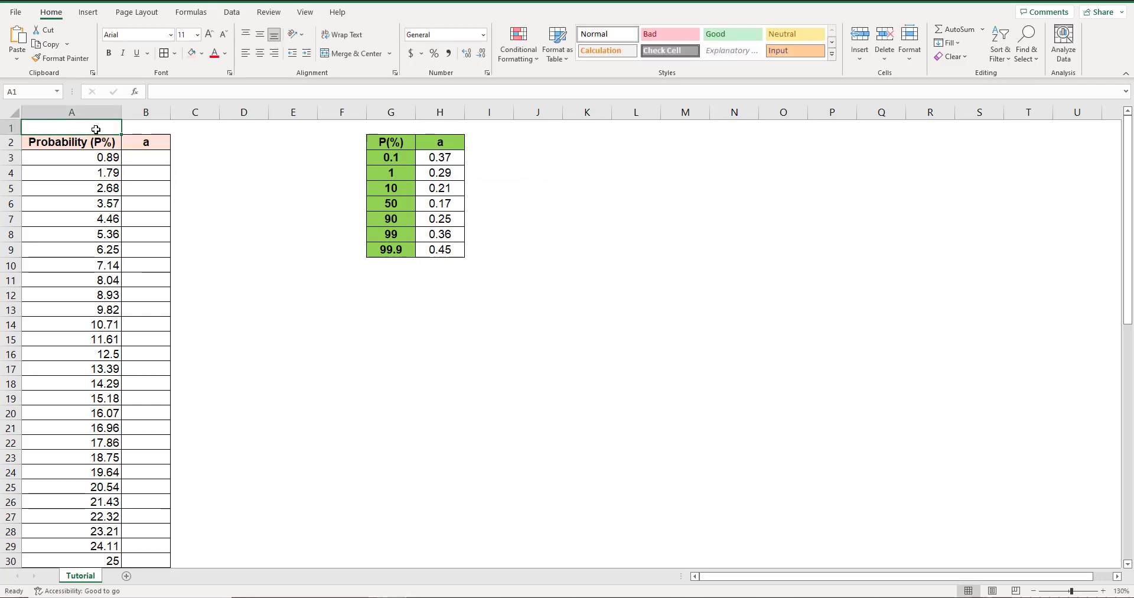
type("x")
key("Tab")
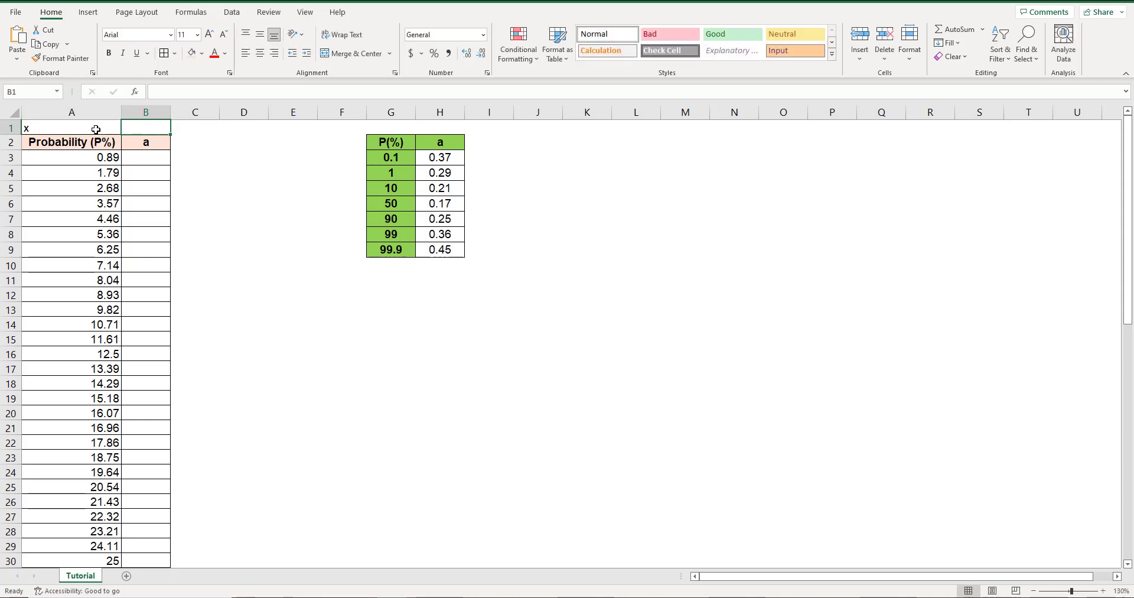
type("y")
key("Tab")
key("Tab")
key("Tab")
key("Tab")
key("Tab")
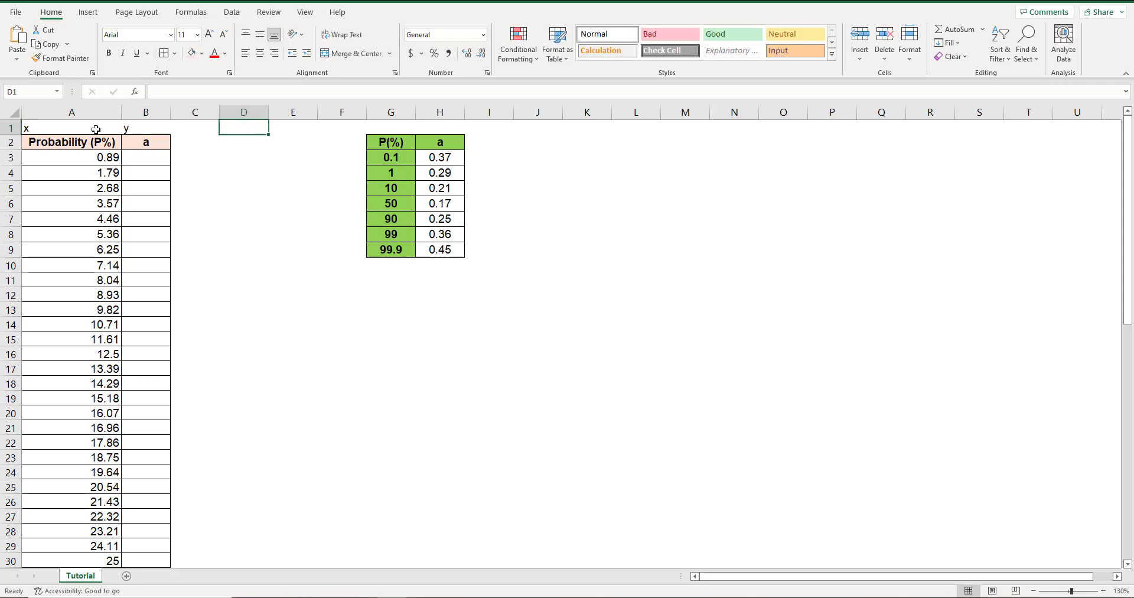
Label the reference table's P(%) column "Xs" and its a column "Ys" in row 1.
type("Xs")
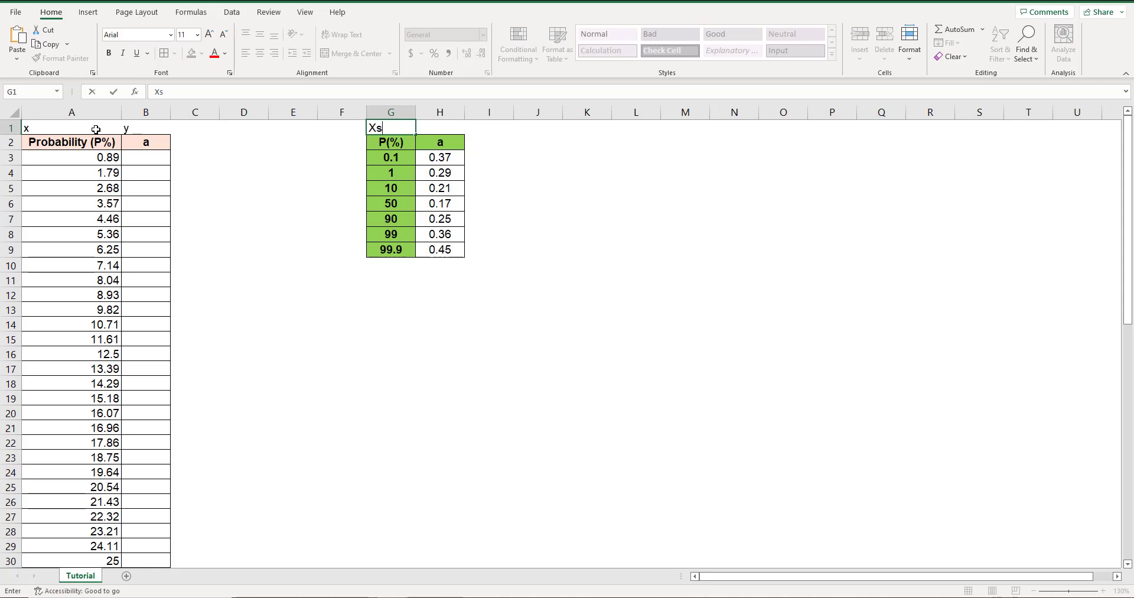
key("Tab")
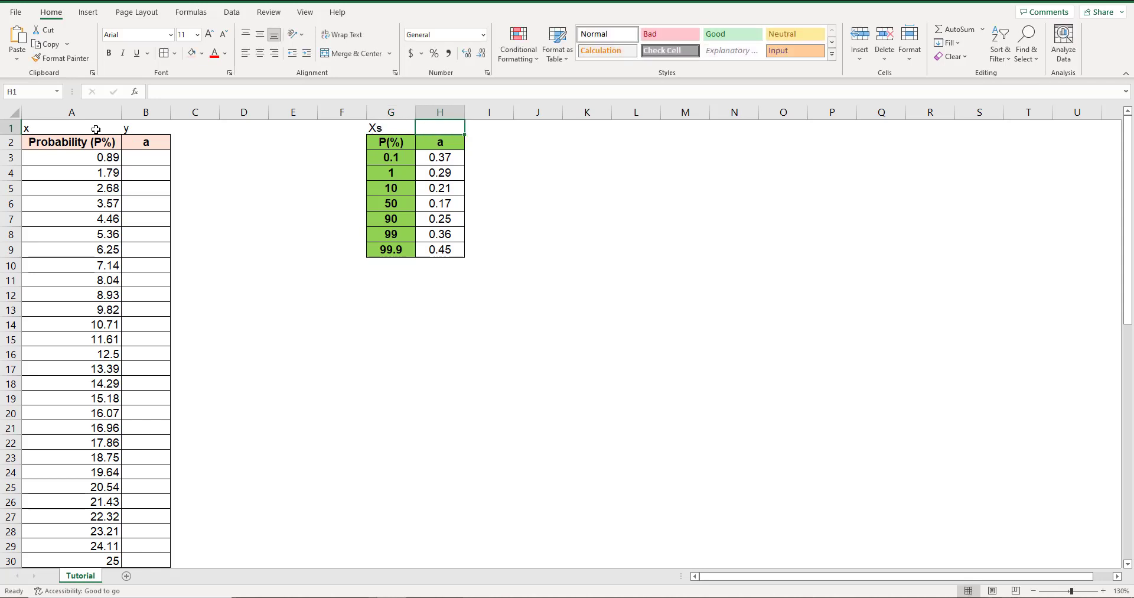
type("Y")
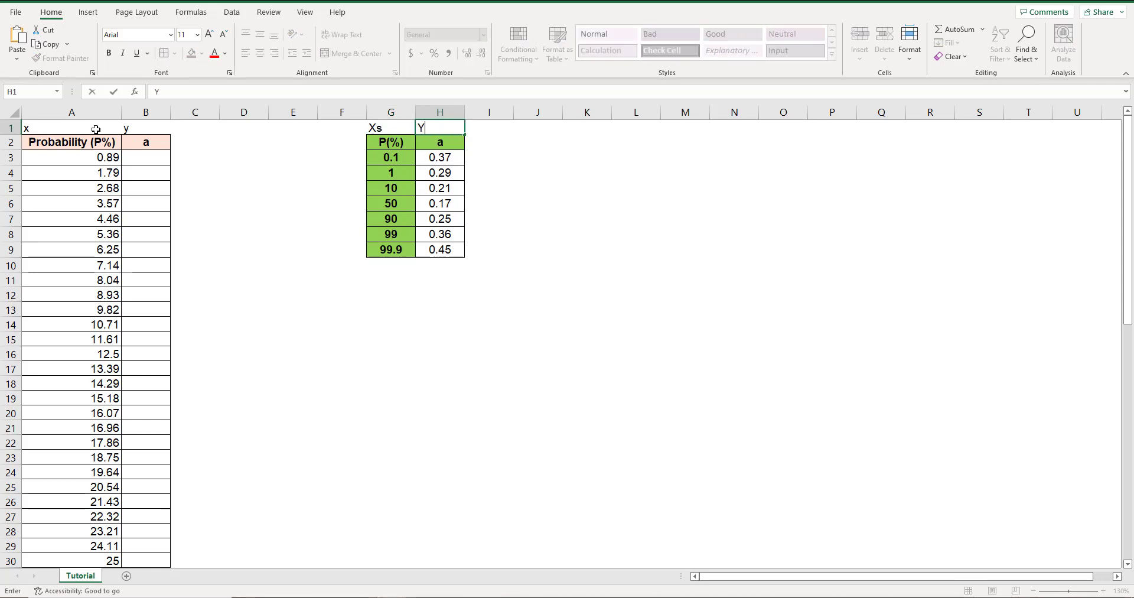
type("s")
key("Return")
Enter =FORECAST(A3,H3:H4,G3:G4) in B3 to interpolate a for the first probability.
key("Left")
key("Left")
key("Left")
key("Left")
key("Left")
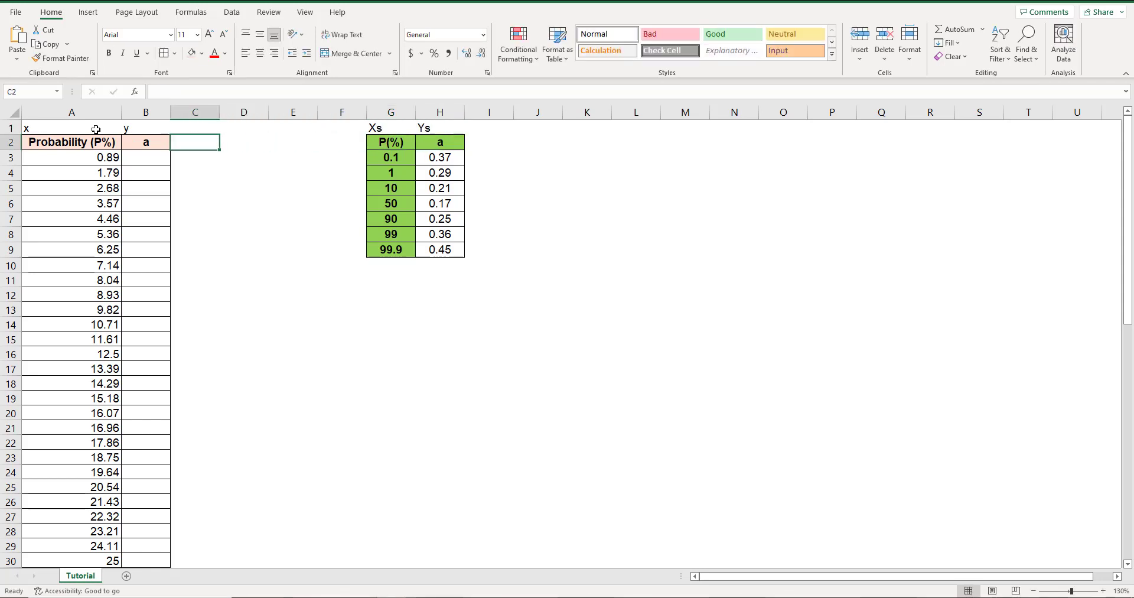
key("Left")
key("Down")
type("=f")
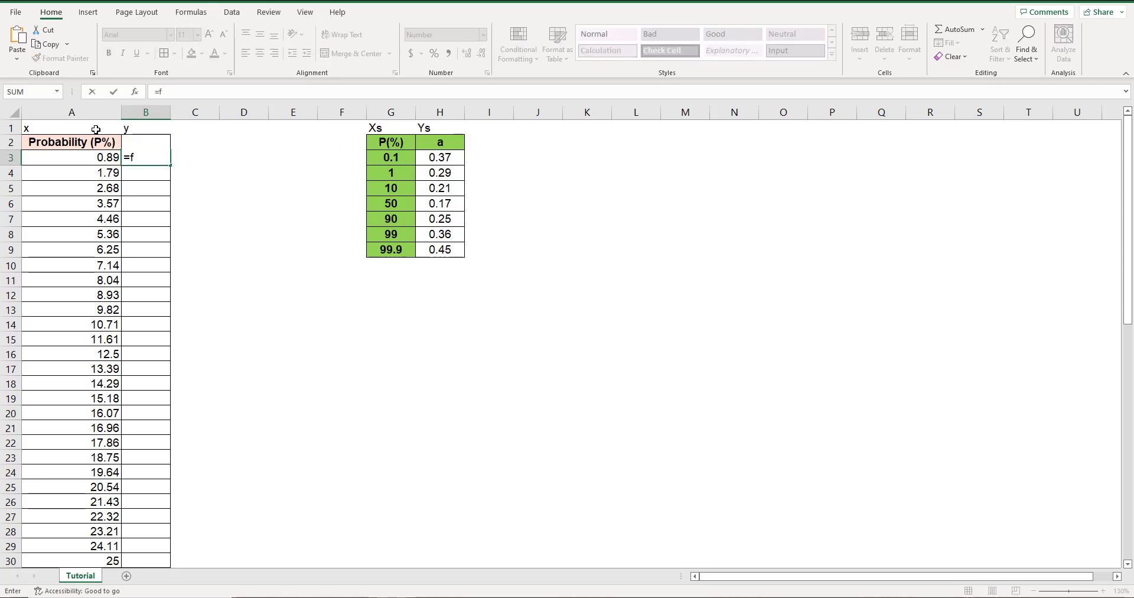
type("orecast")
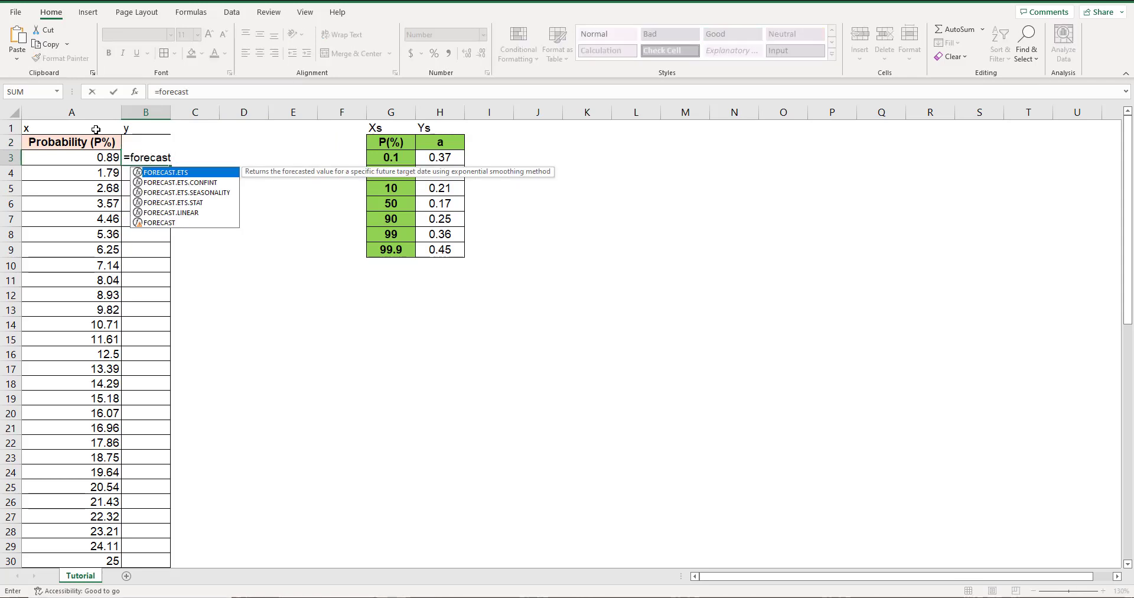
type("(")
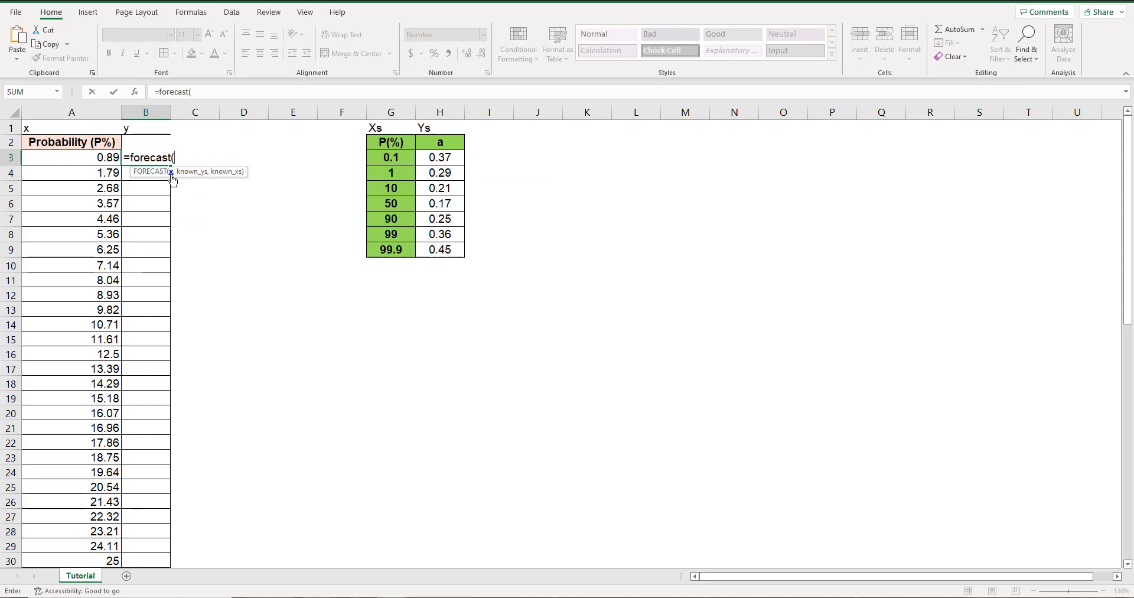
left_click(102, 158)
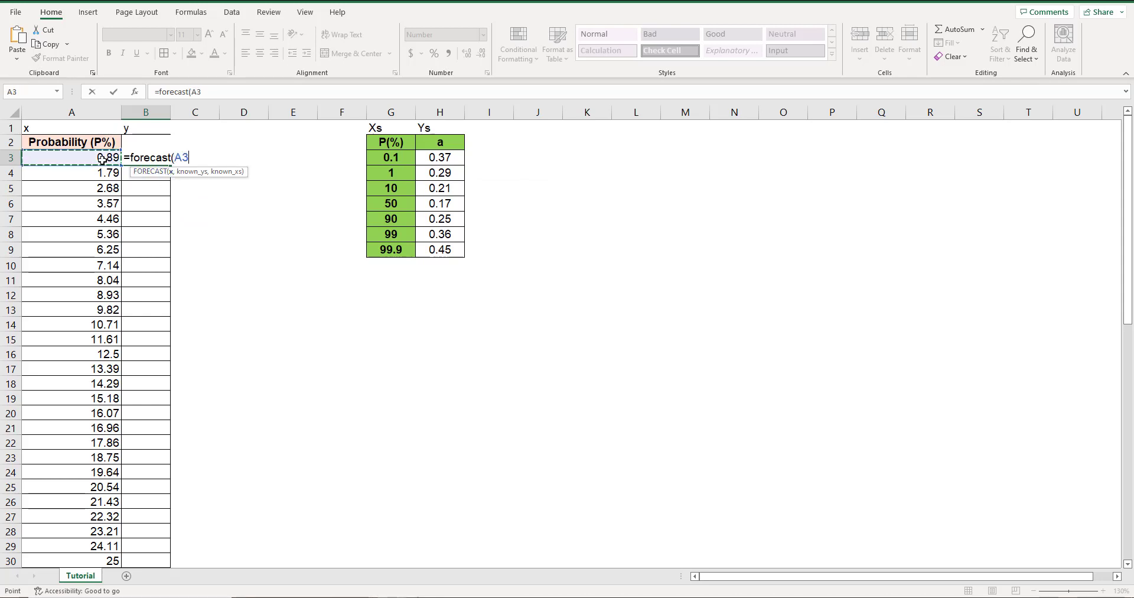
type(",")
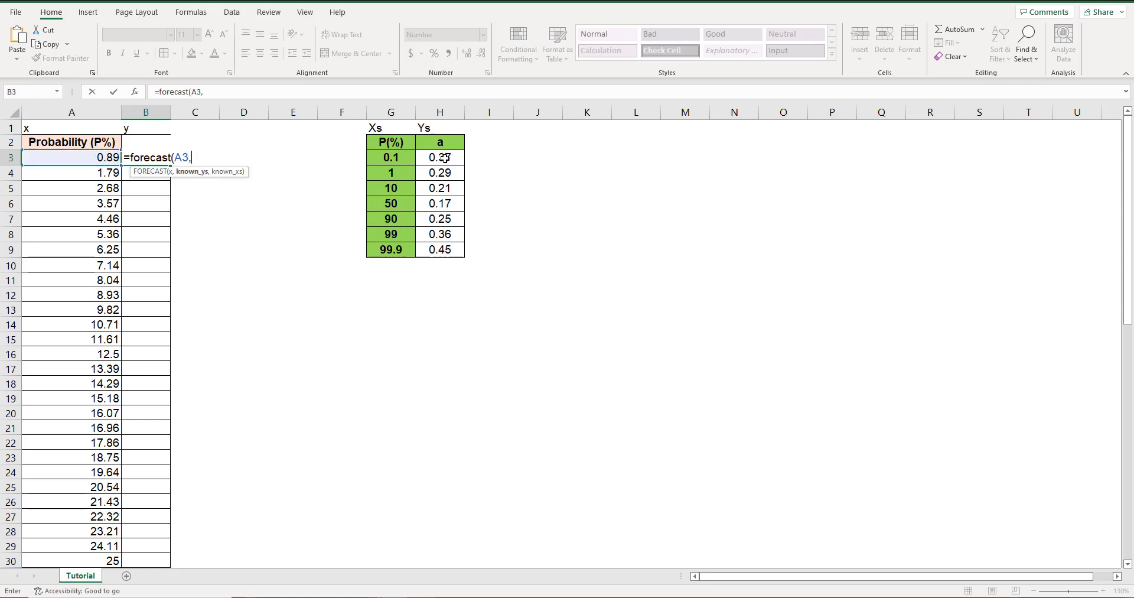
left_click_drag(445, 157, 448, 172)
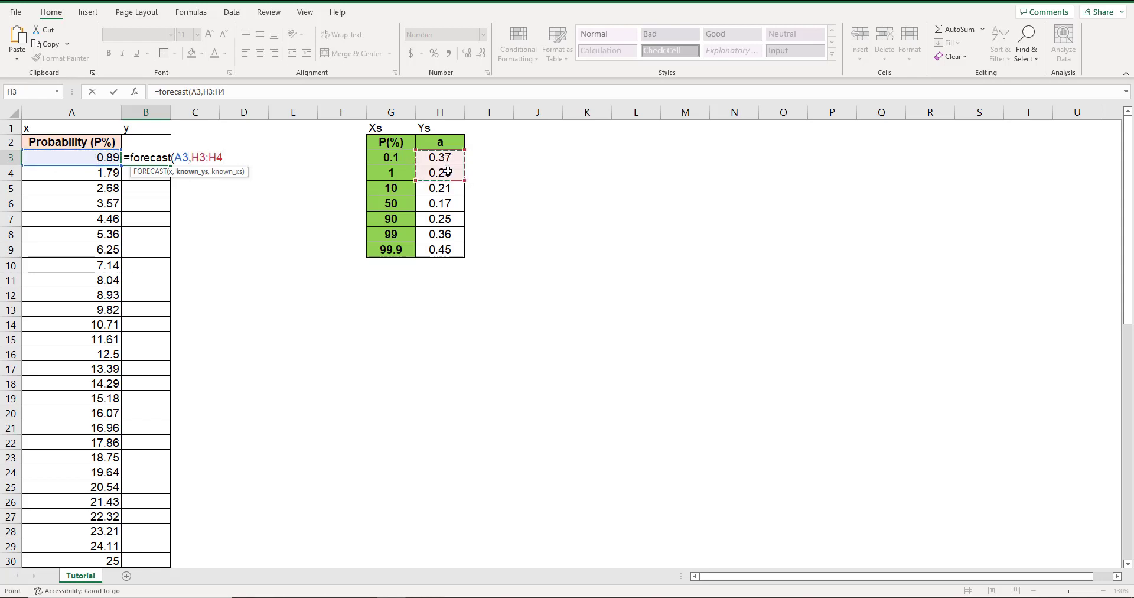
type(",")
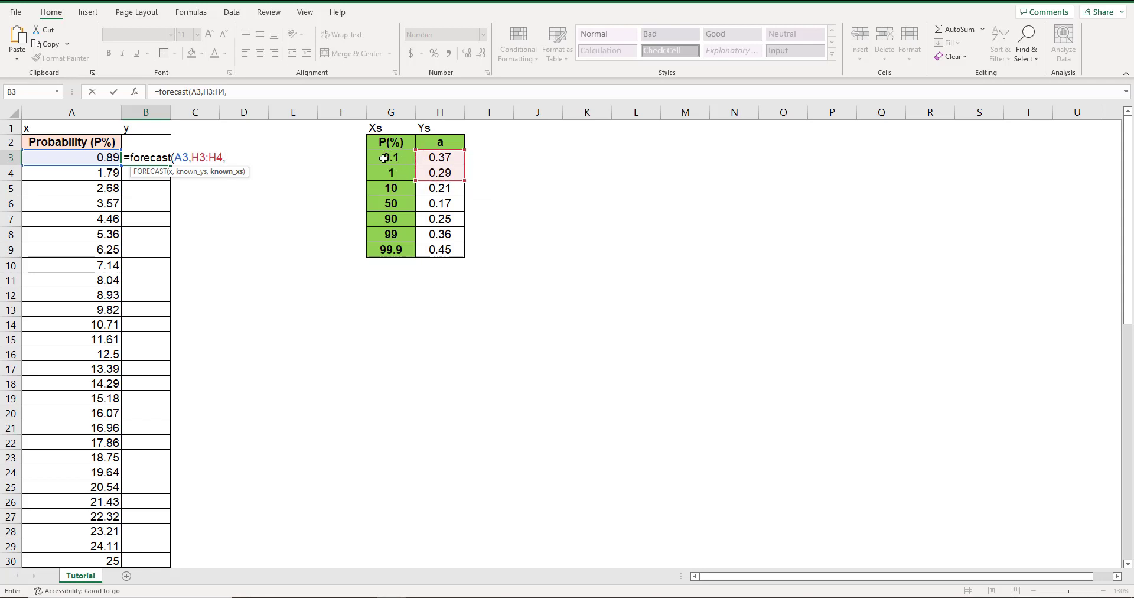
left_click_drag(388, 159, 387, 170)
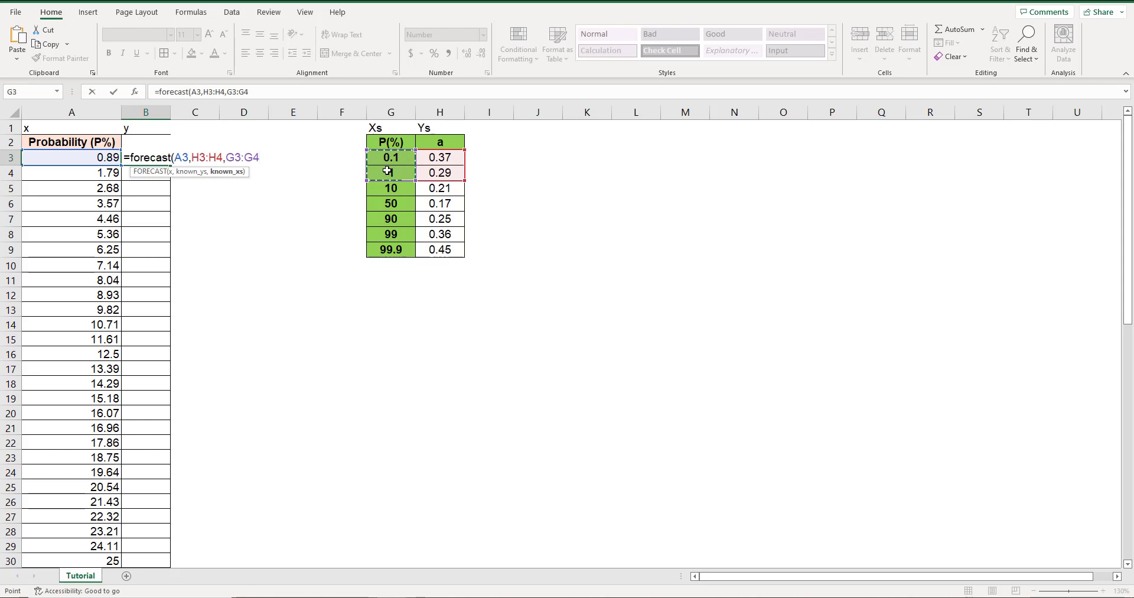
type(")")
key("Return")
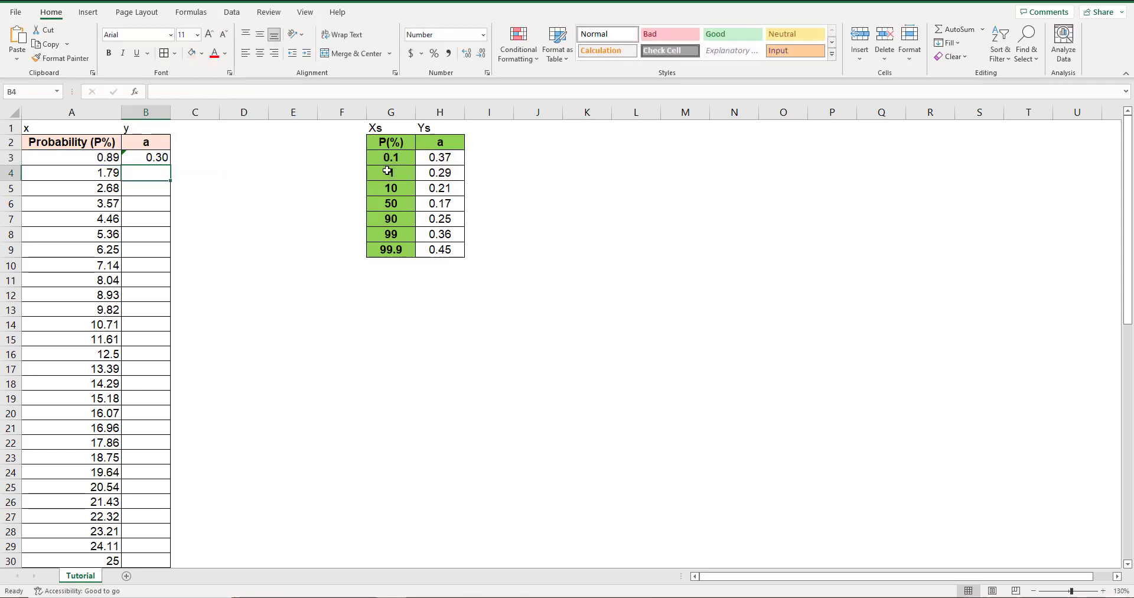
Check the interpolated result in B3 against its probability in A3 and the known a values in H3:H4.
left_click(147, 156)
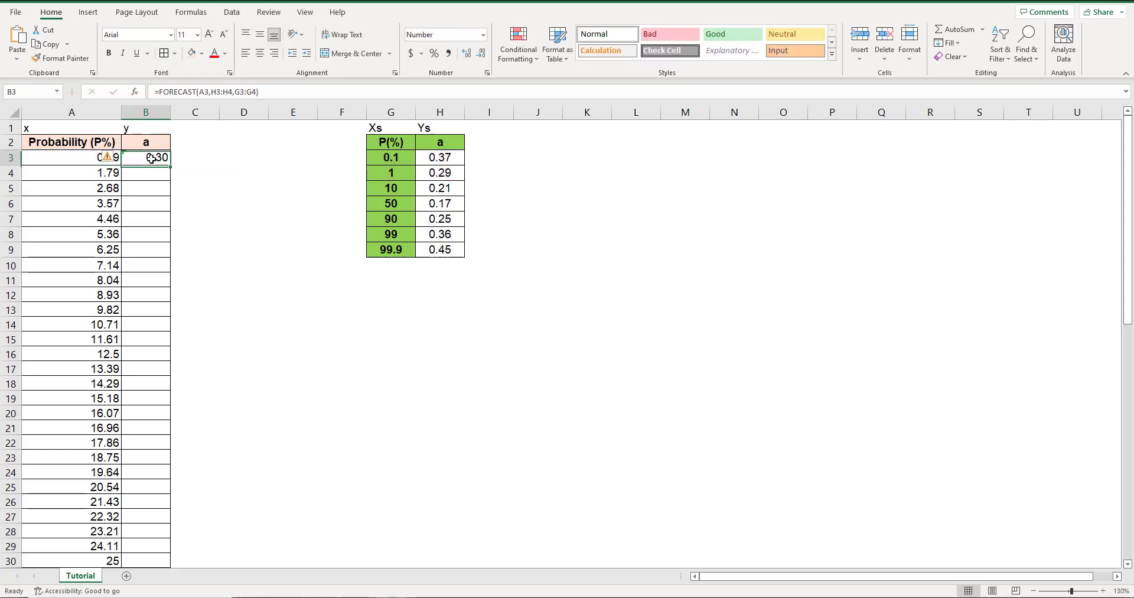
left_click(75, 159)
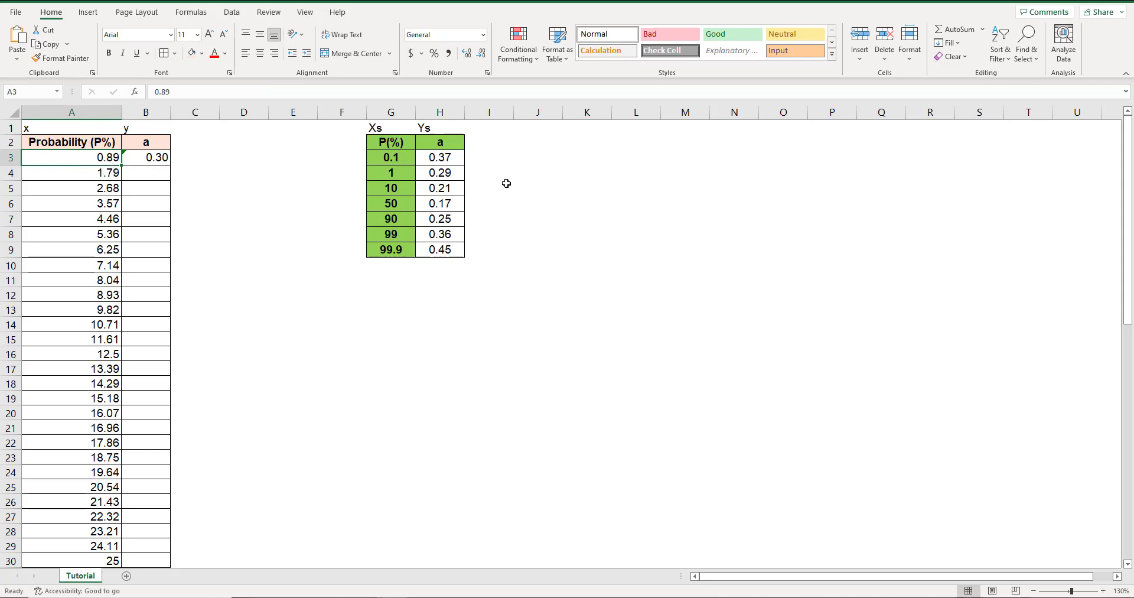
left_click_drag(458, 160, 460, 174)
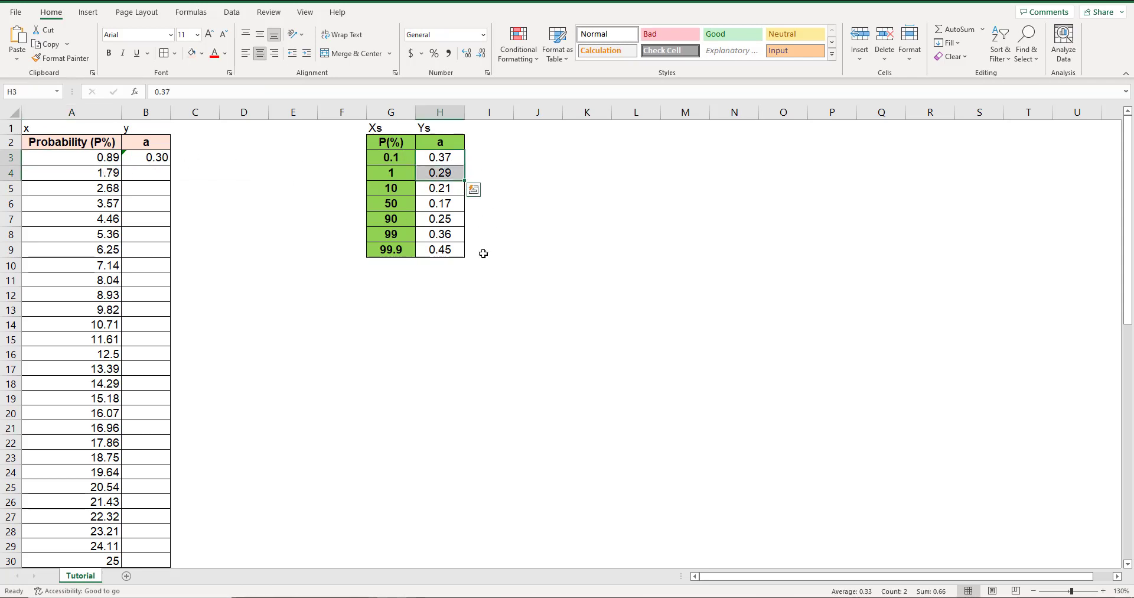
left_click(145, 171)
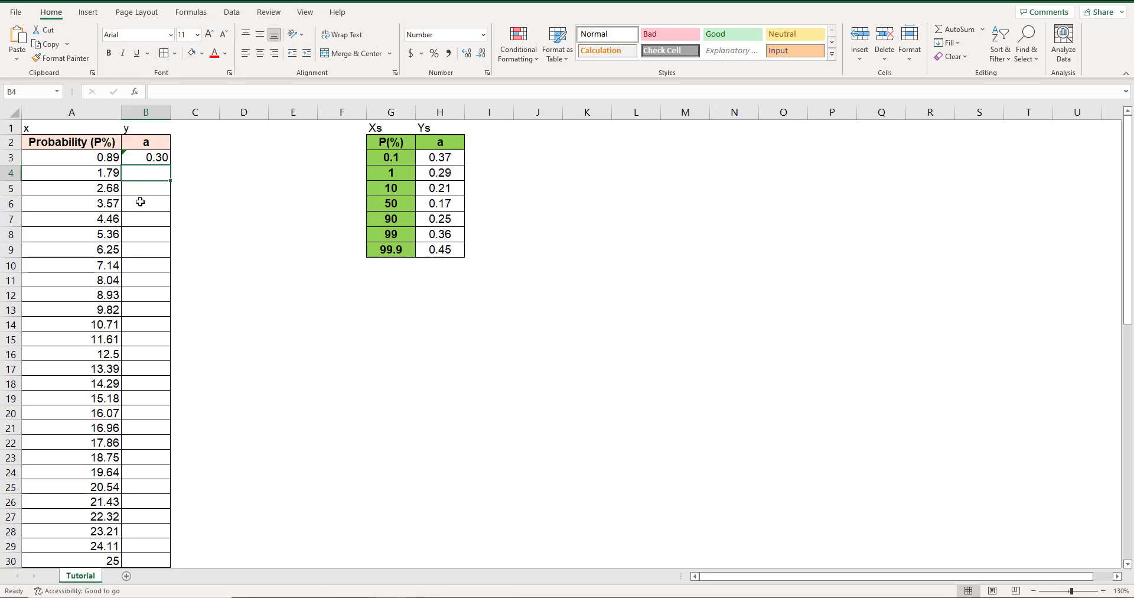
Compare the second probability in A4 with the reference P(%) values in G4:G5 and review the FORECAST formula in B3.
scroll(142, 208, "down", 10)
scroll(142, 208, "down", 4)
scroll(147, 204, "up", 14)
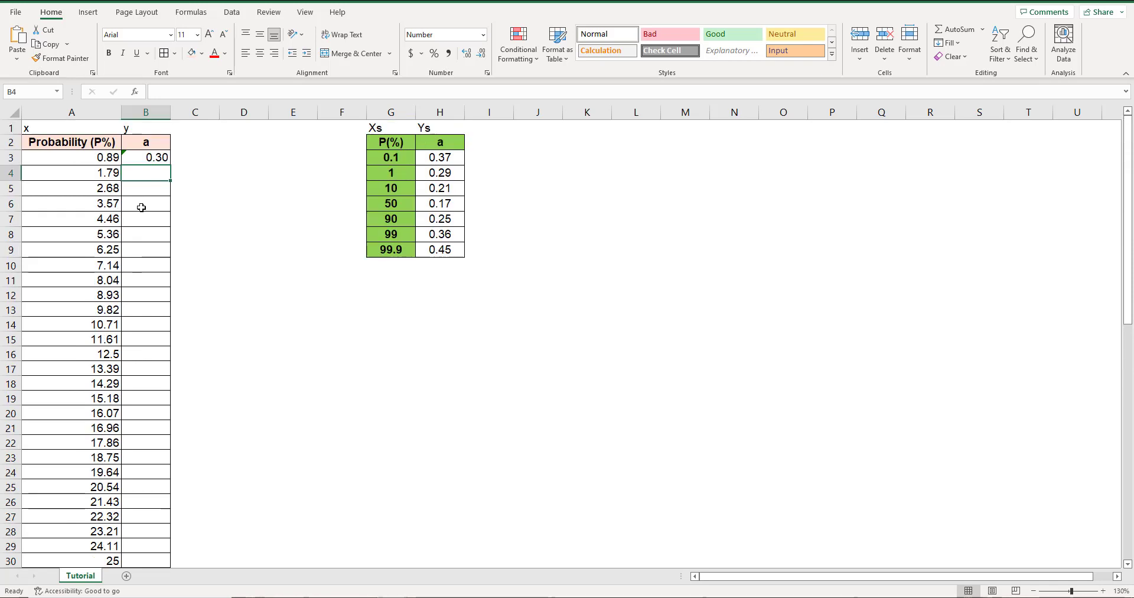
left_click(102, 173)
left_click(403, 173)
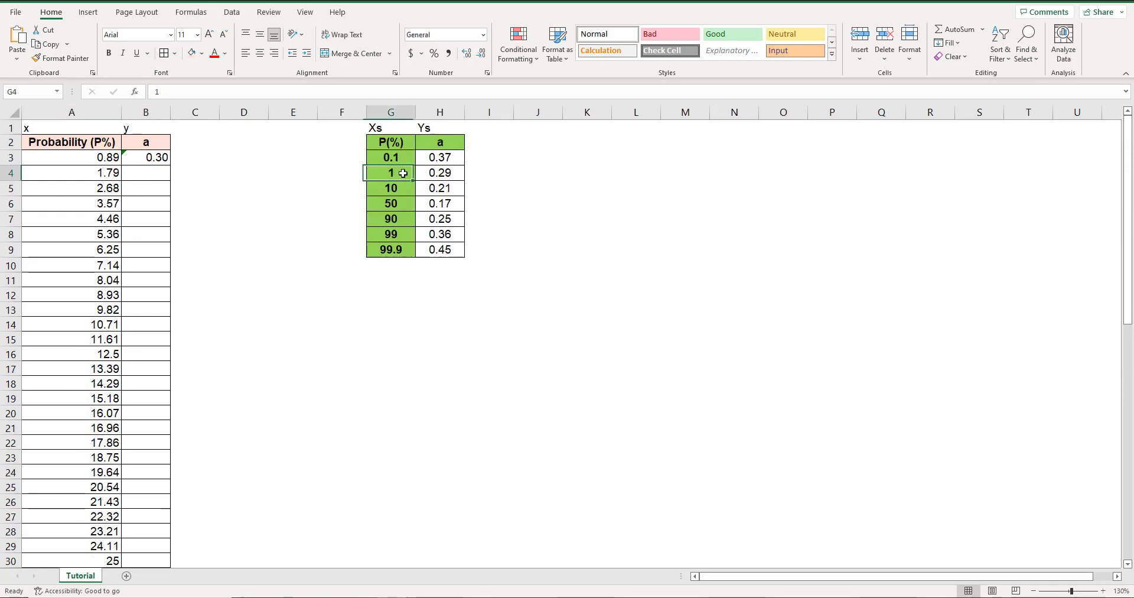
left_click_drag(403, 173, 391, 187)
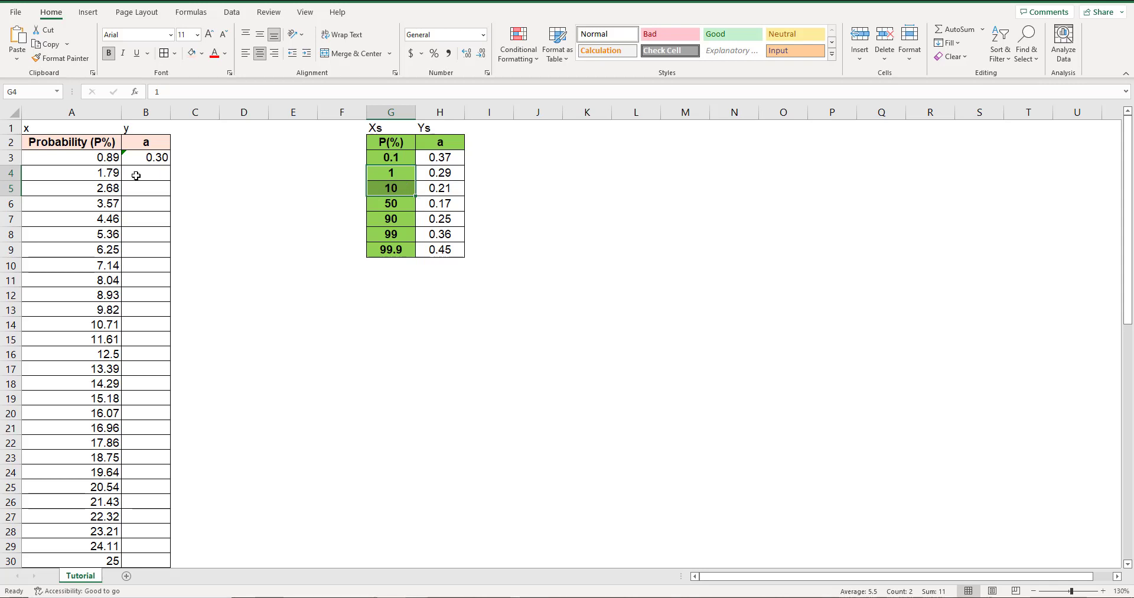
left_click(136, 175)
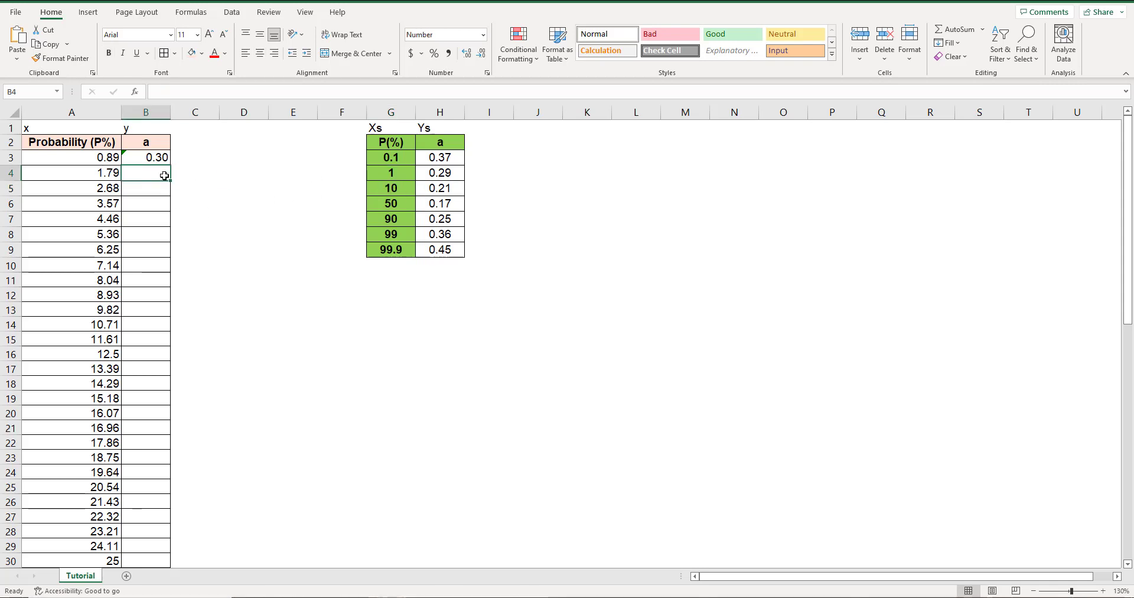
left_click(158, 156)
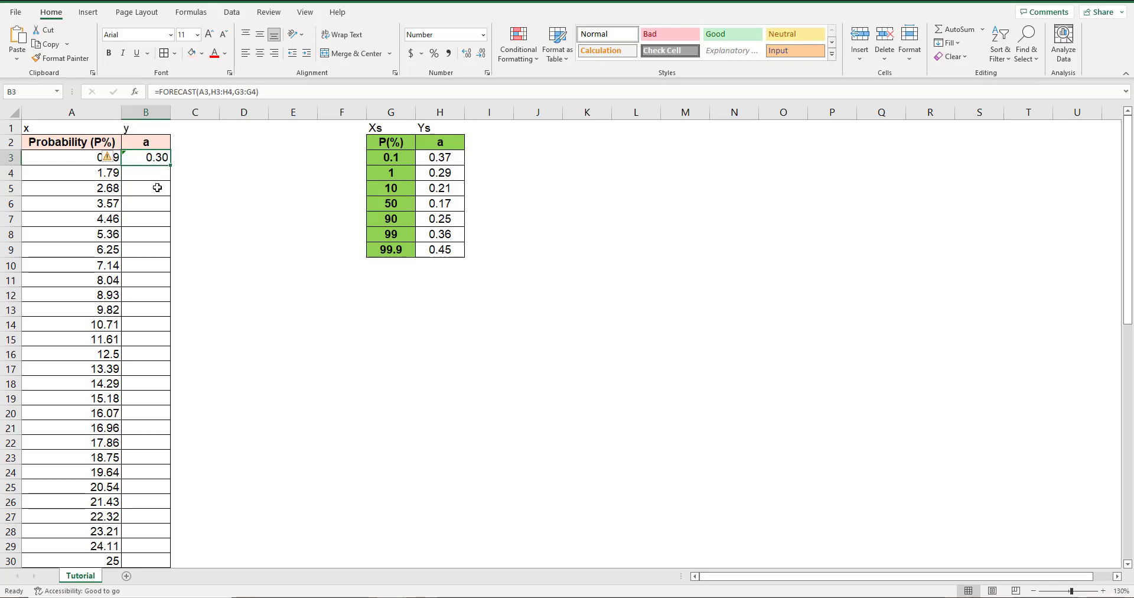
left_click(158, 176)
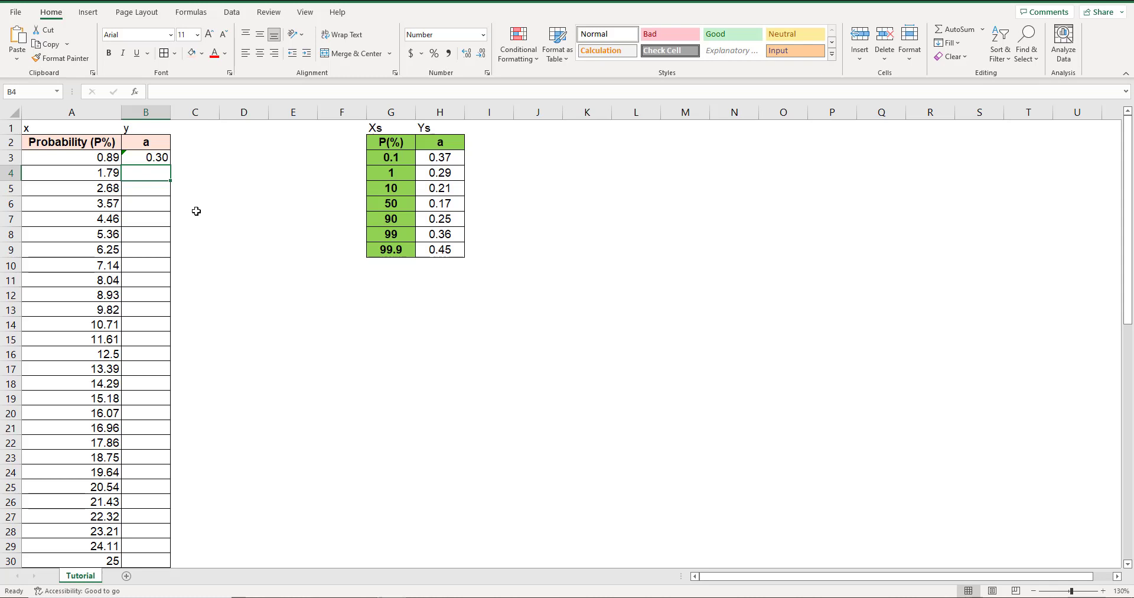
left_click(159, 158)
left_click(197, 92)
left_click_drag(197, 92, 158, 92)
key("Return")
Insert a wide, empty text box beside the reference table, spanning roughly columns J to T and rows 5 to 19.
left_click(89, 13)
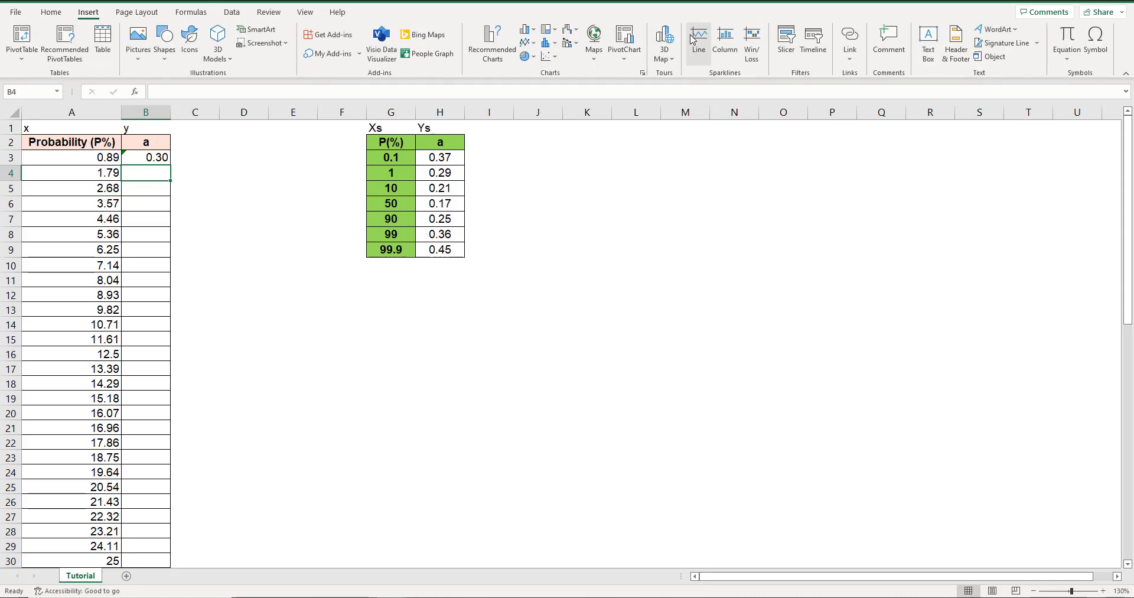
left_click(929, 50)
left_click_drag(637, 201, 929, 426)
left_click_drag(637, 314, 525, 314)
left_click_drag(931, 314, 1034, 314)
left_click_drag(758, 202, 783, 178)
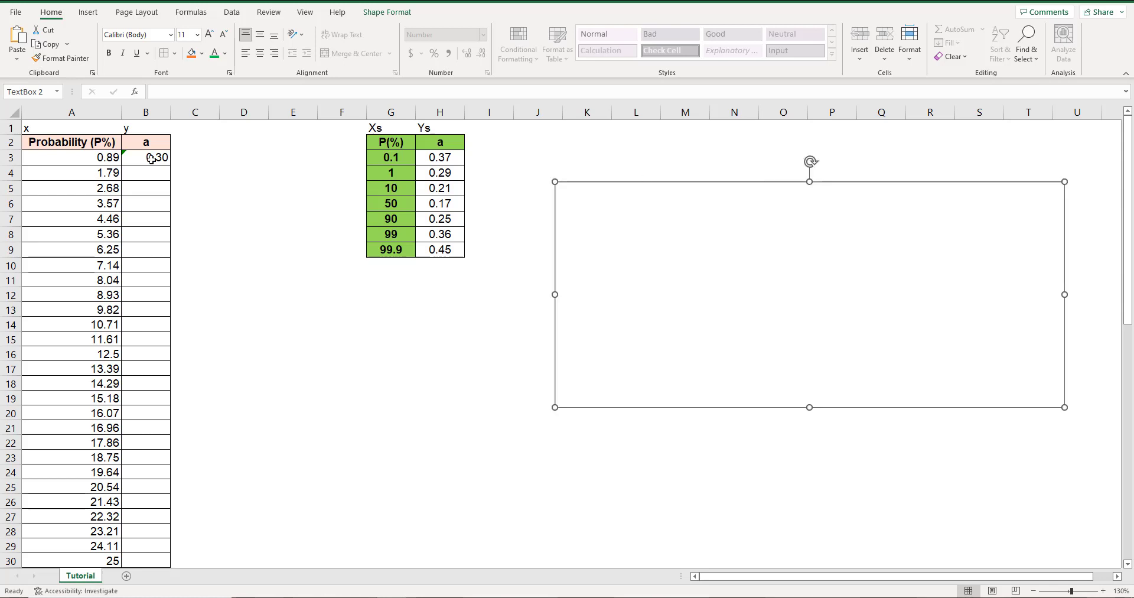
Copy the formula text FORECAST(A3,H3:H4,G3:G4) from B3 without the equals sign and paste it into the text box.
key("Escape")
left_click_drag(274, 94, 159, 91)
key("ctrl+c")
left_click(775, 242)
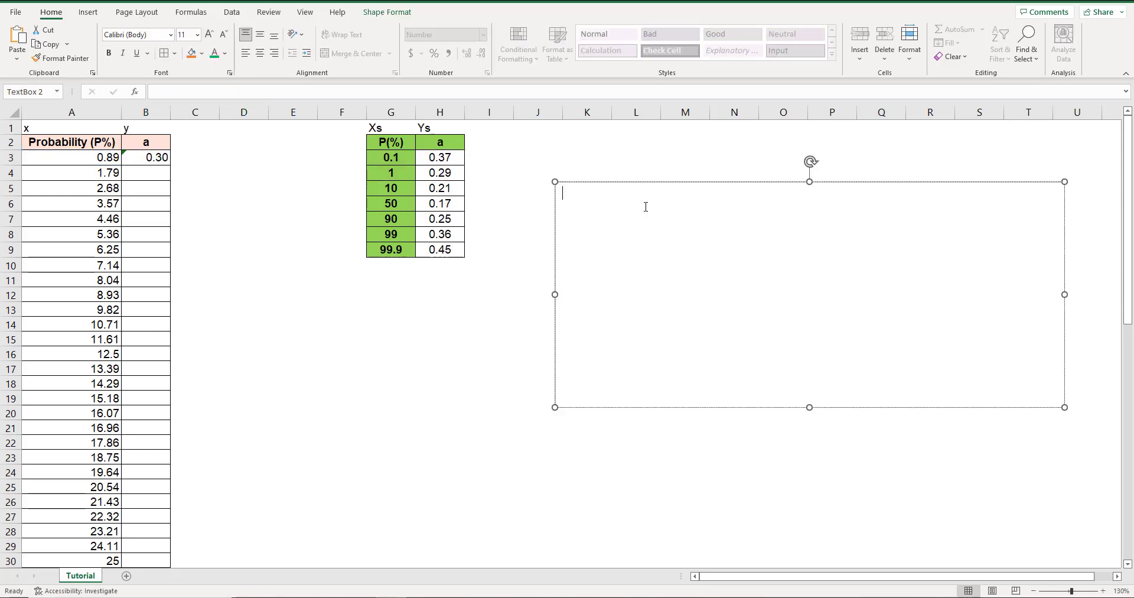
key("ctrl+v")
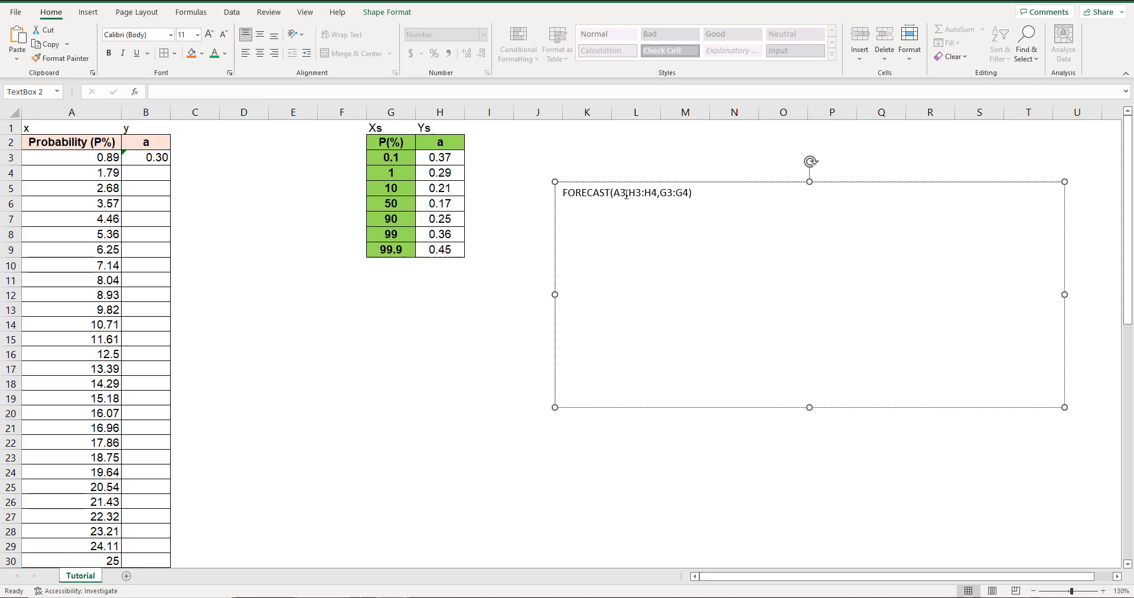
Replace the A3 argument in the text box formula with "Known P" and make it bold.
left_click_drag(618, 194, 614, 193)
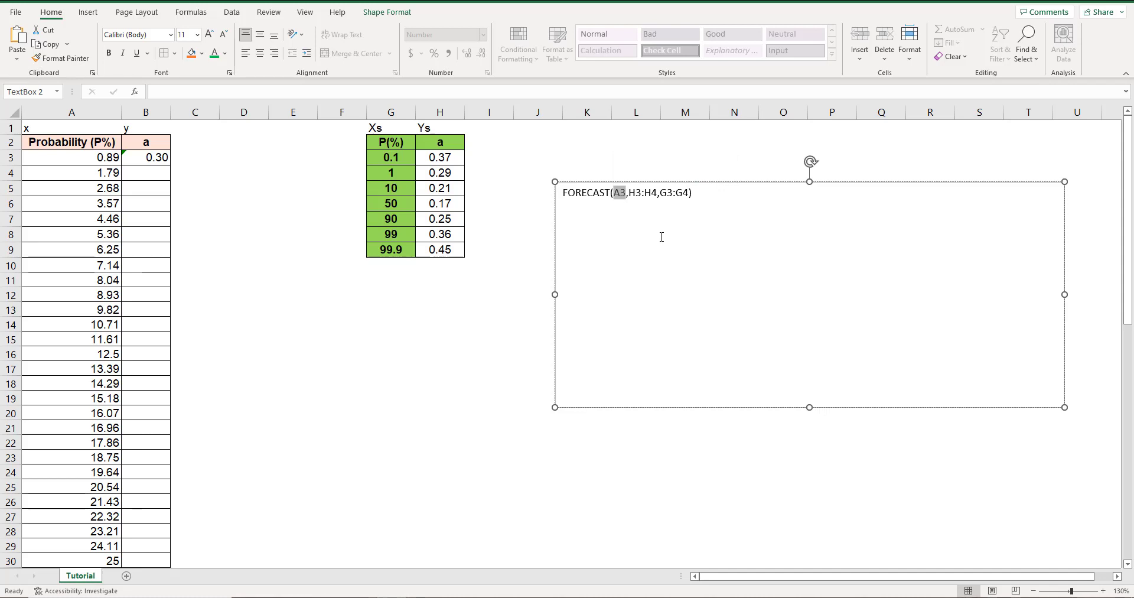
type("Known P")
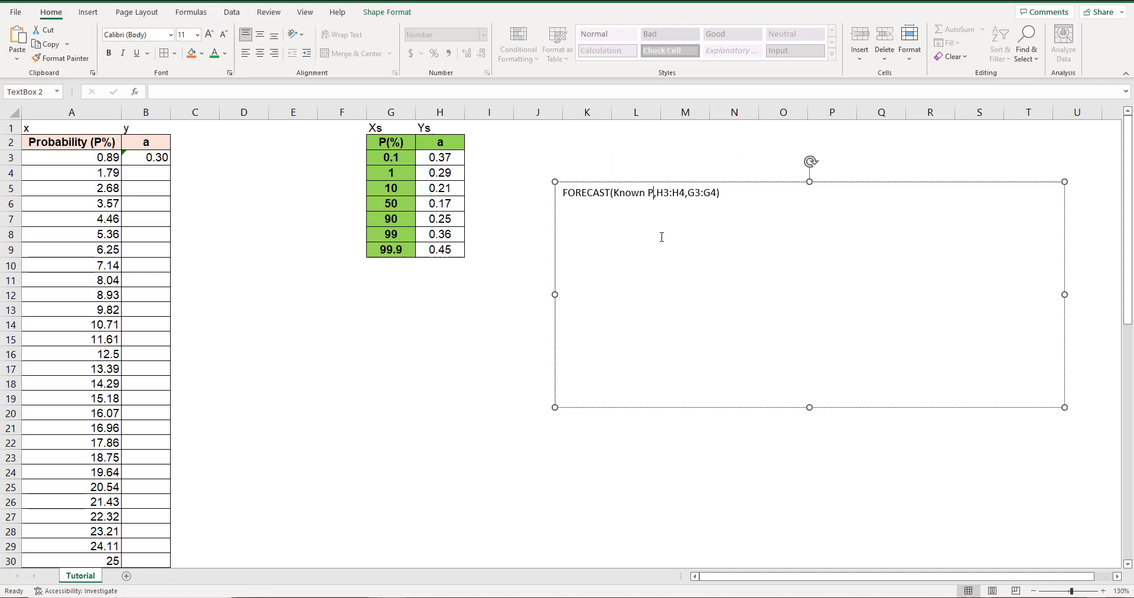
left_click_drag(71, 157, 71, 369)
left_click_drag(653, 193, 613, 192)
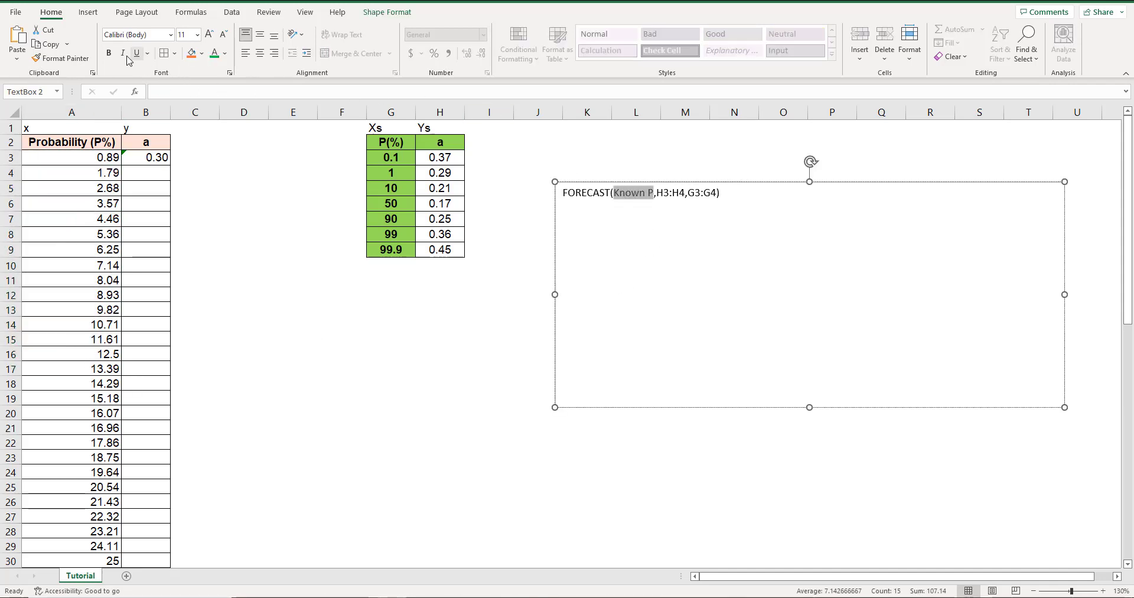
left_click(108, 53)
left_click(658, 193)
Replace the H3:H4 argument in the text box formula with "Known values of a".
left_click(679, 195)
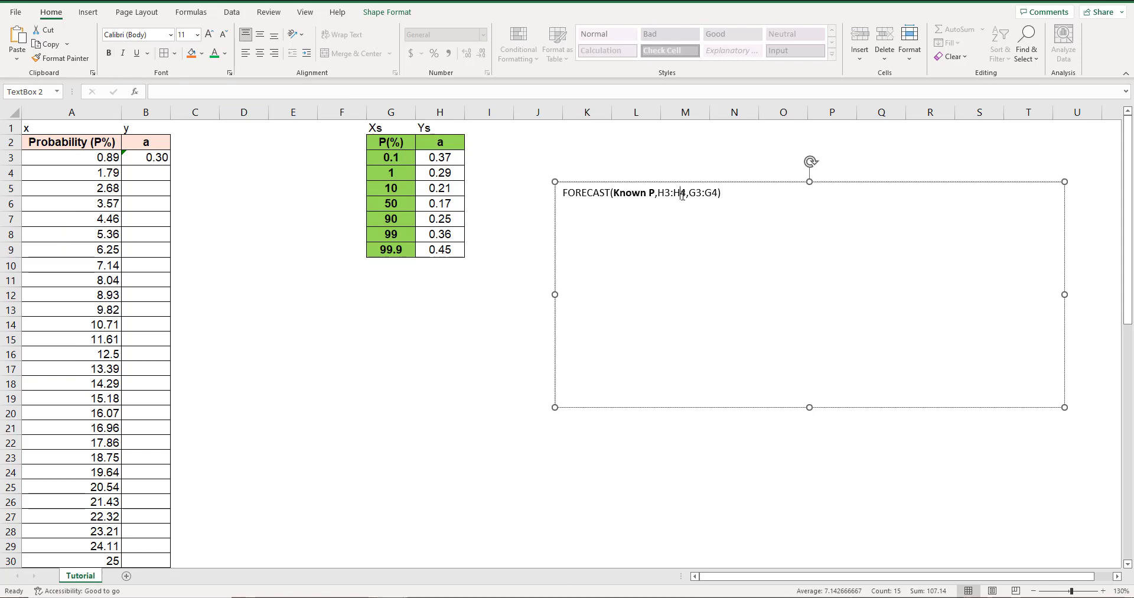
left_click(449, 163)
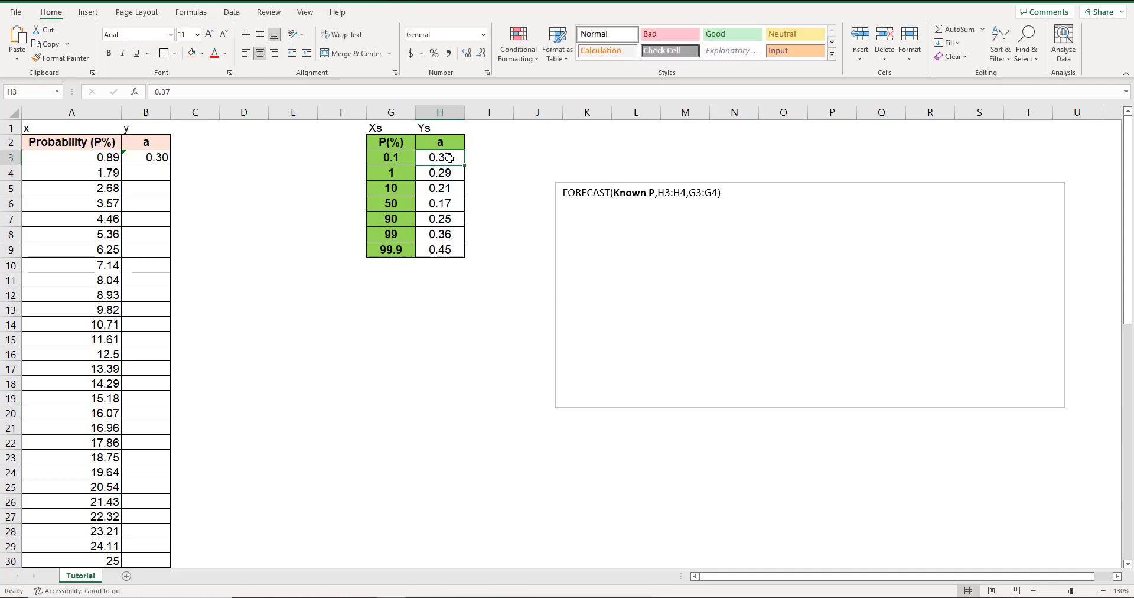
left_click_drag(449, 158, 453, 171)
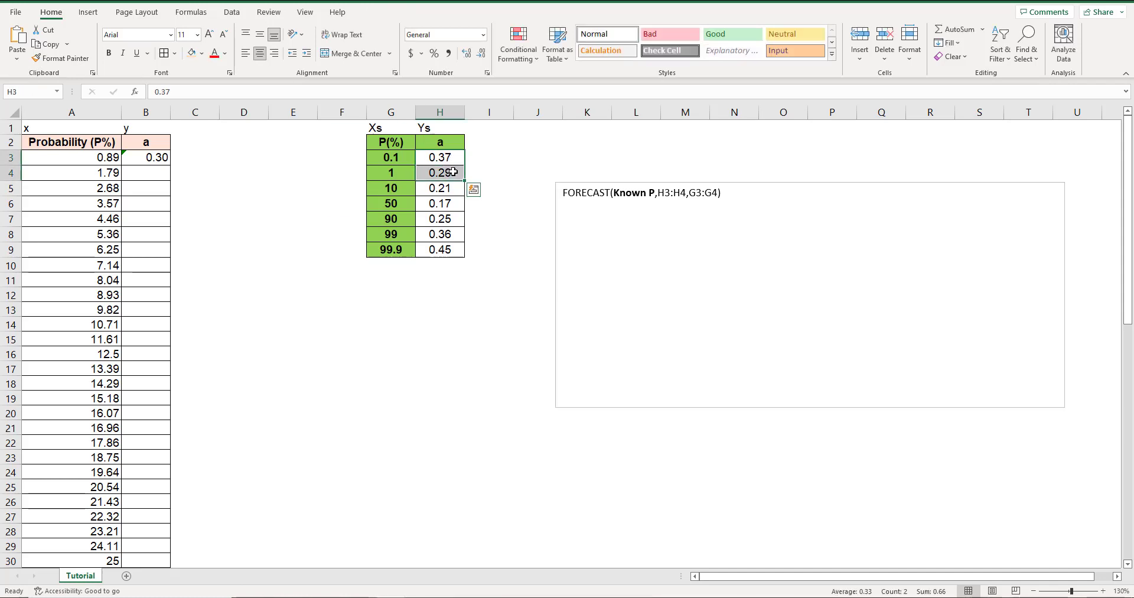
left_click(718, 192)
left_click_drag(686, 194, 662, 202)
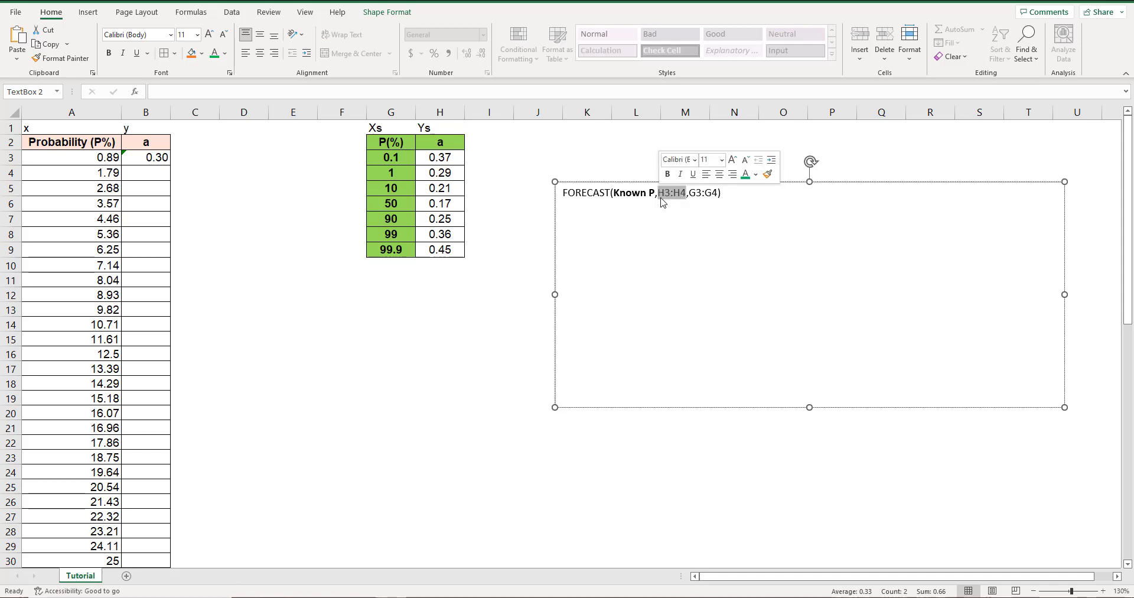
type("Known")
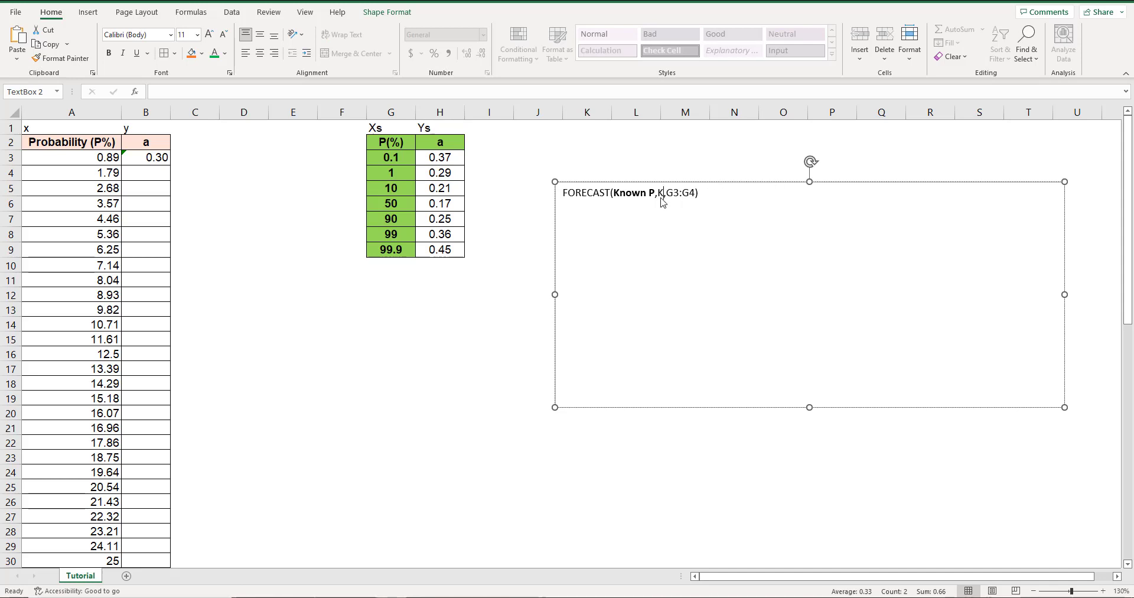
type(" as")
key("BackSpace")
key("BackSpace")
type("values of a")
Format the "Known values of a" argument in the text box as bold red text.
left_click_drag(658, 194, 739, 195)
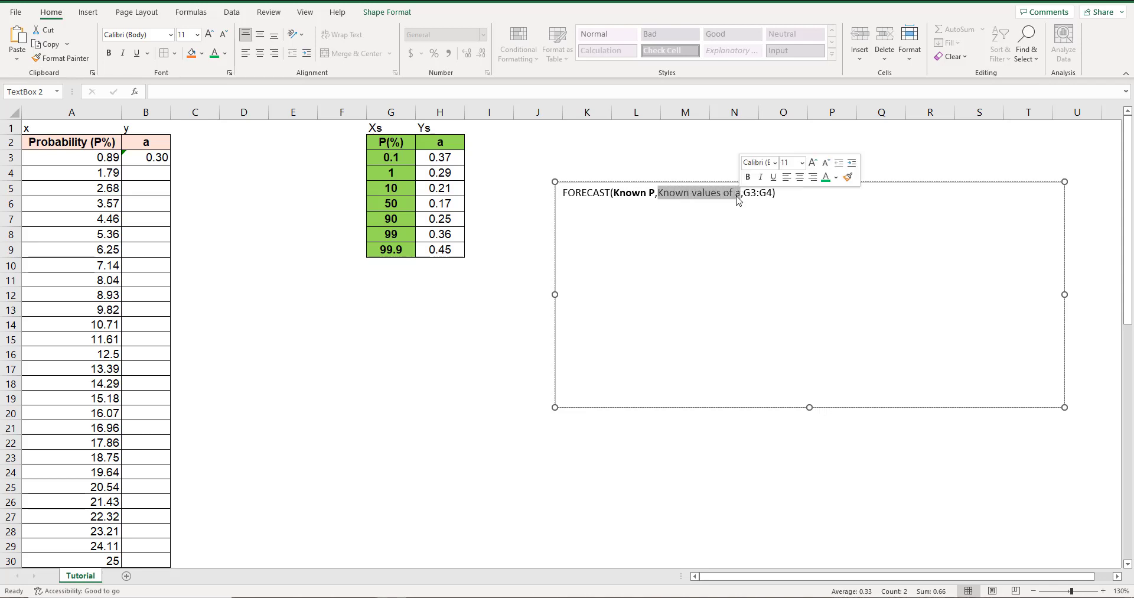
left_click(225, 53)
left_click(224, 182)
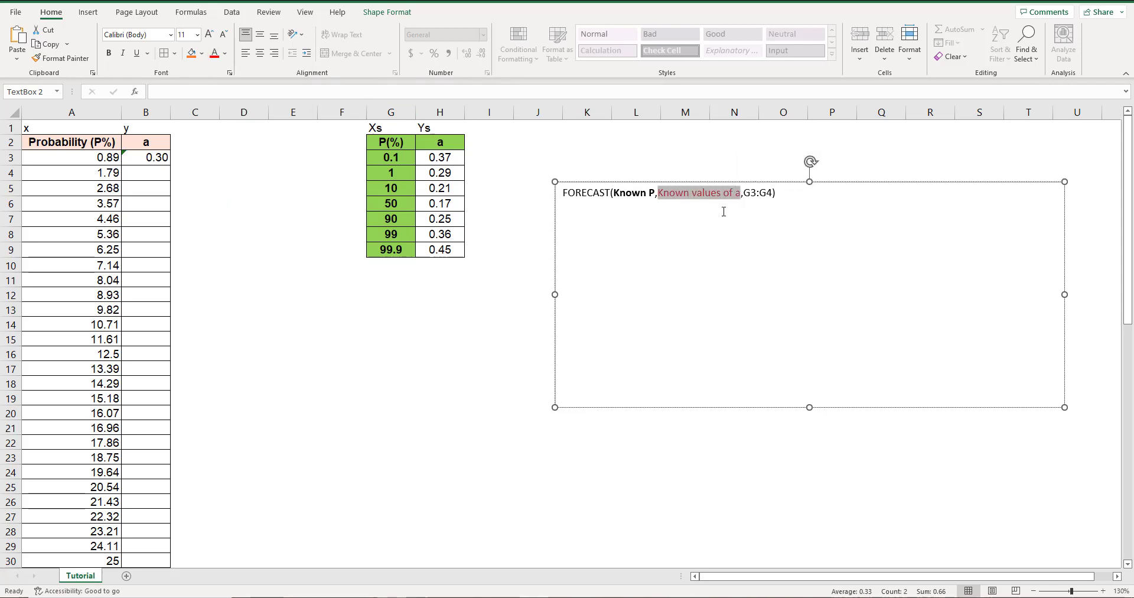
left_click(109, 53)
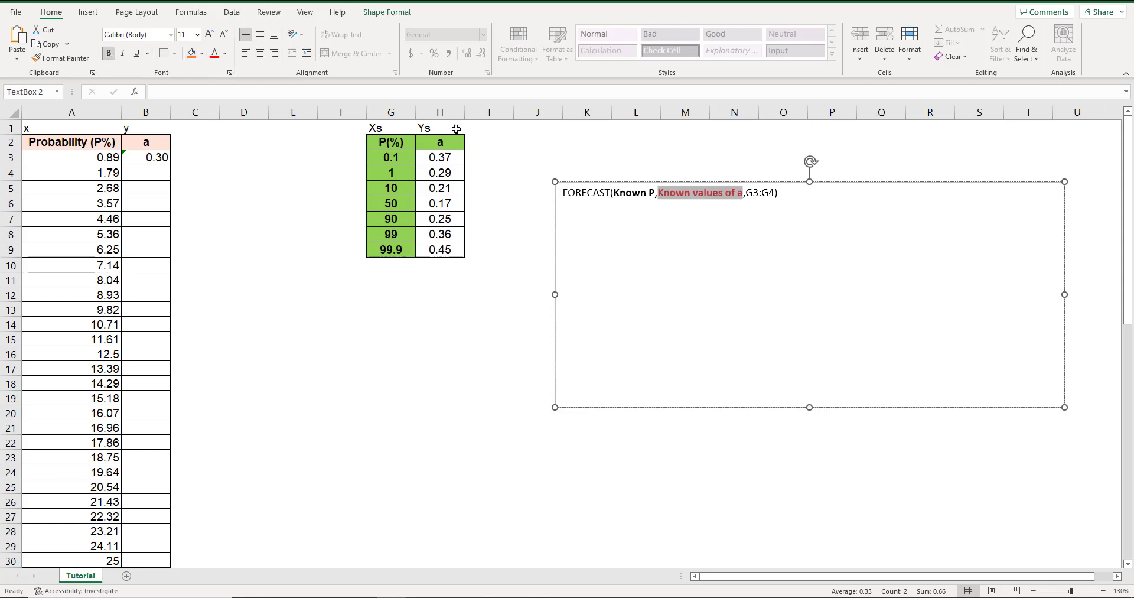
left_click(763, 199)
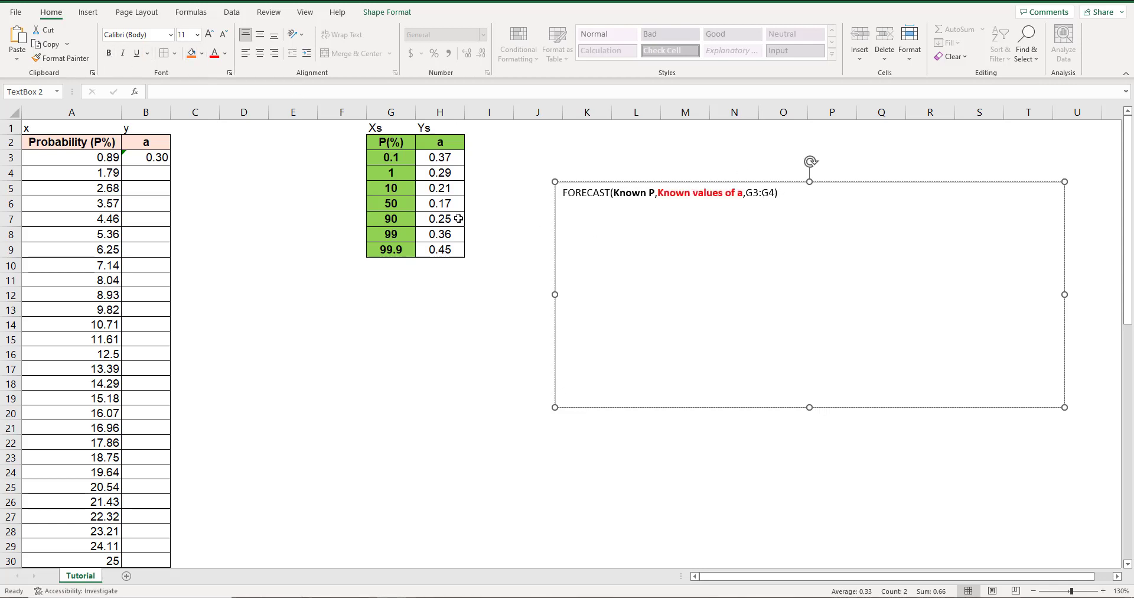
Replace the G3:G4 argument in the text box formula with "Known values of P".
left_click_drag(397, 158, 392, 174)
left_click_drag(768, 192, 755, 194)
type("Known val")
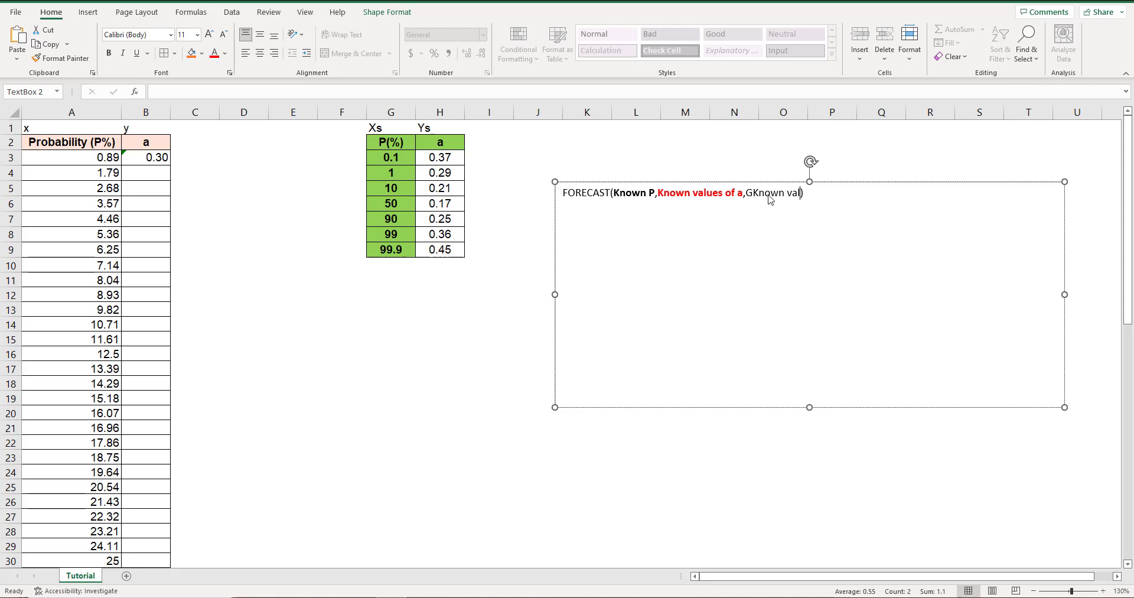
type("ues of P")
left_click(780, 193)
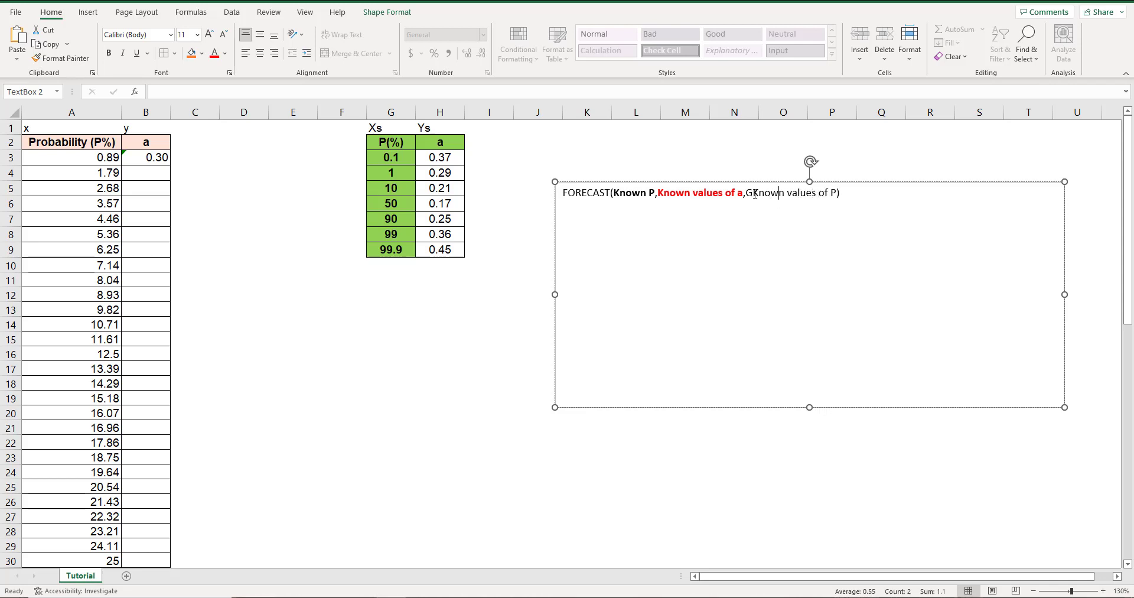
key("BackSpace")
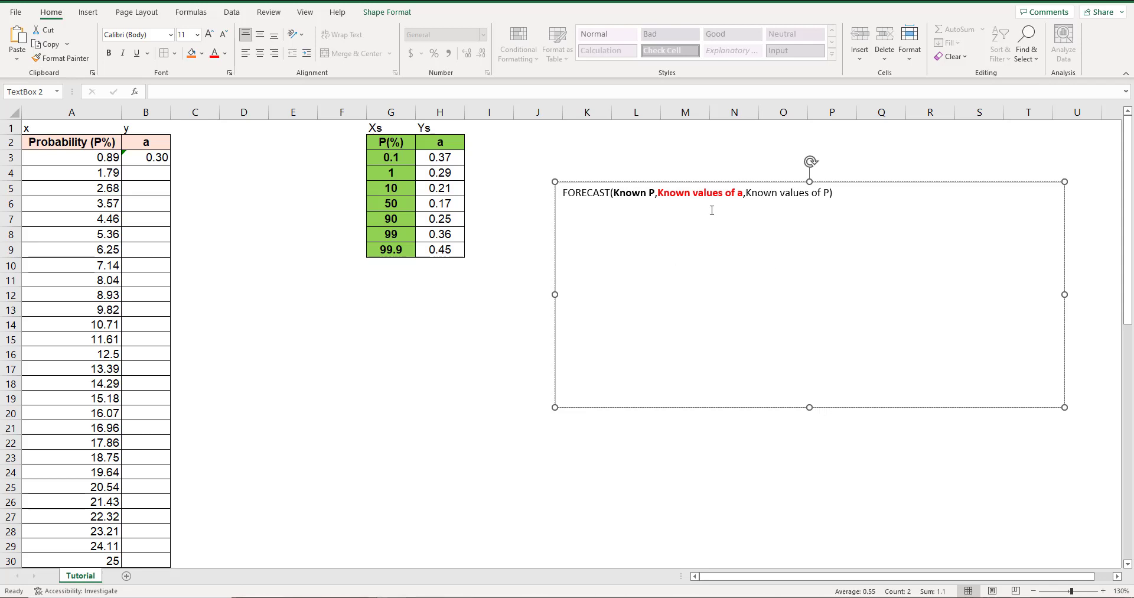
Format the "Known values of P" argument in the text box as bold green text.
left_click_drag(746, 195, 822, 200)
left_click(225, 53)
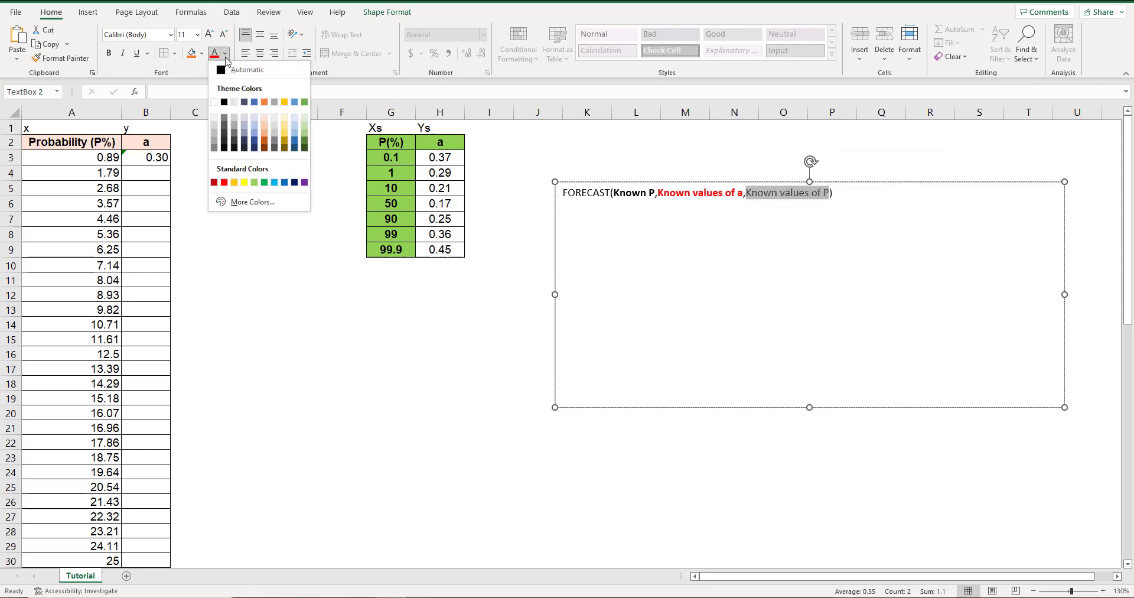
left_click(264, 182)
left_click(109, 53)
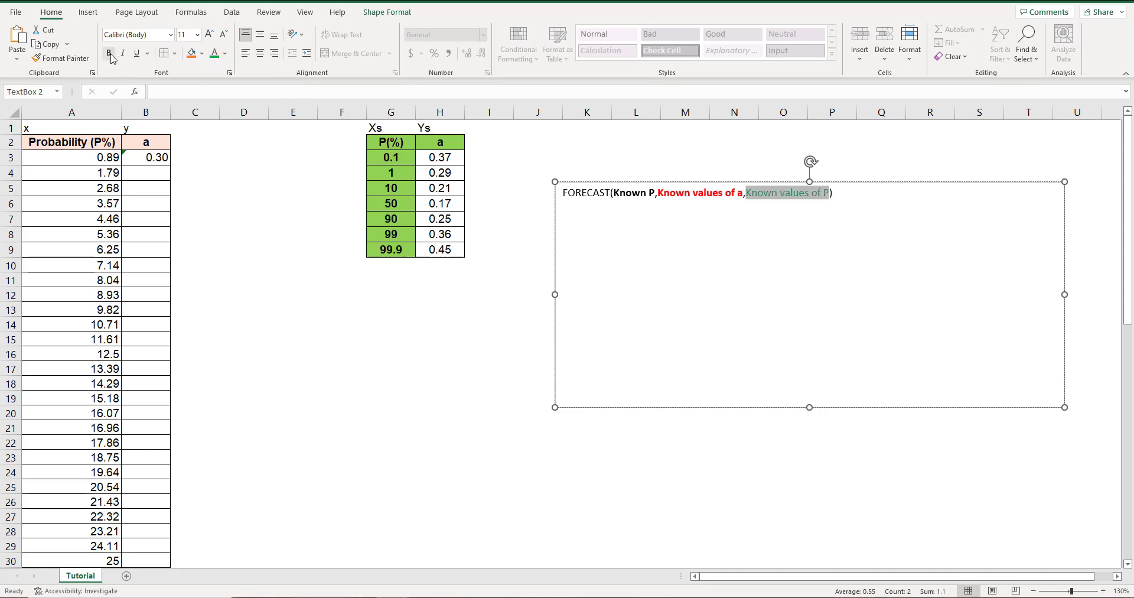
left_click(729, 218)
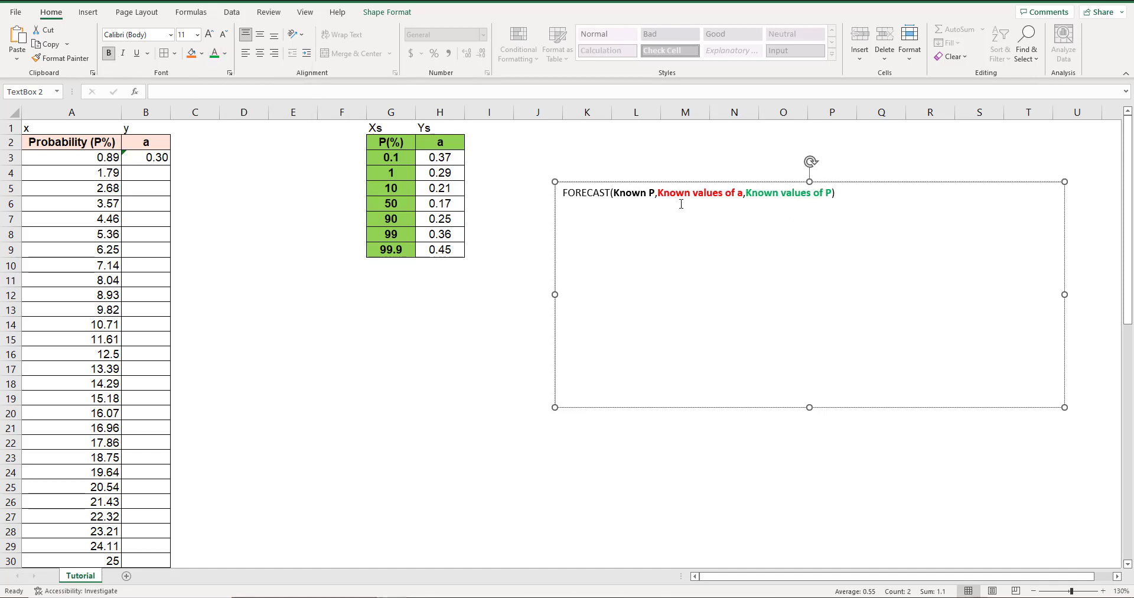
Add the heading "Known values of a:" below the FORECAST template in the text box, leaving a blank line between them.
left_click_drag(658, 195, 831, 197)
left_click(844, 197)
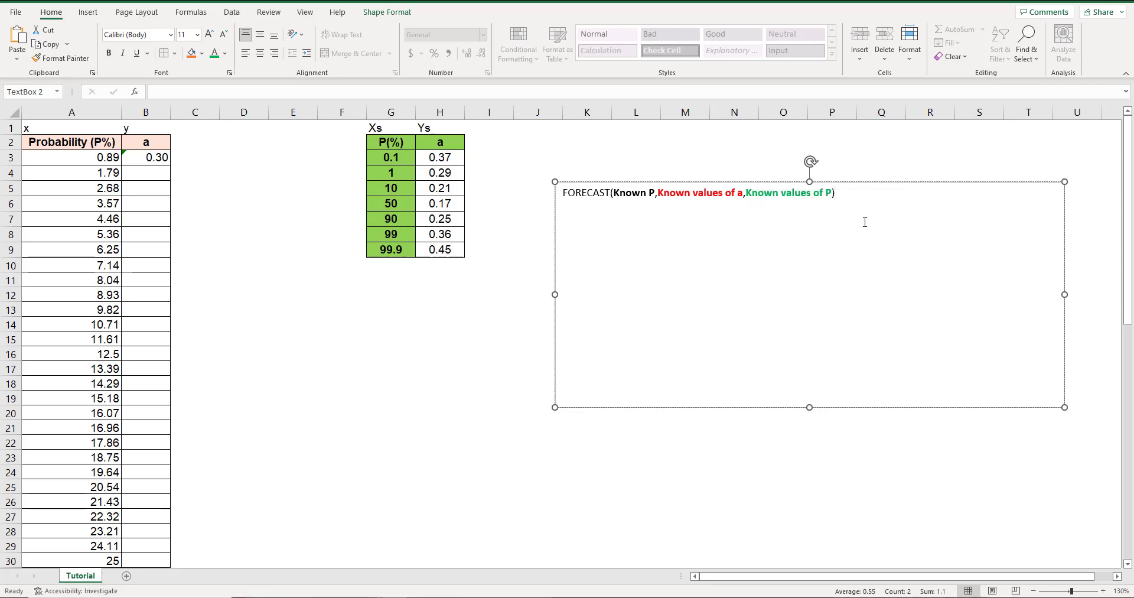
key("Return")
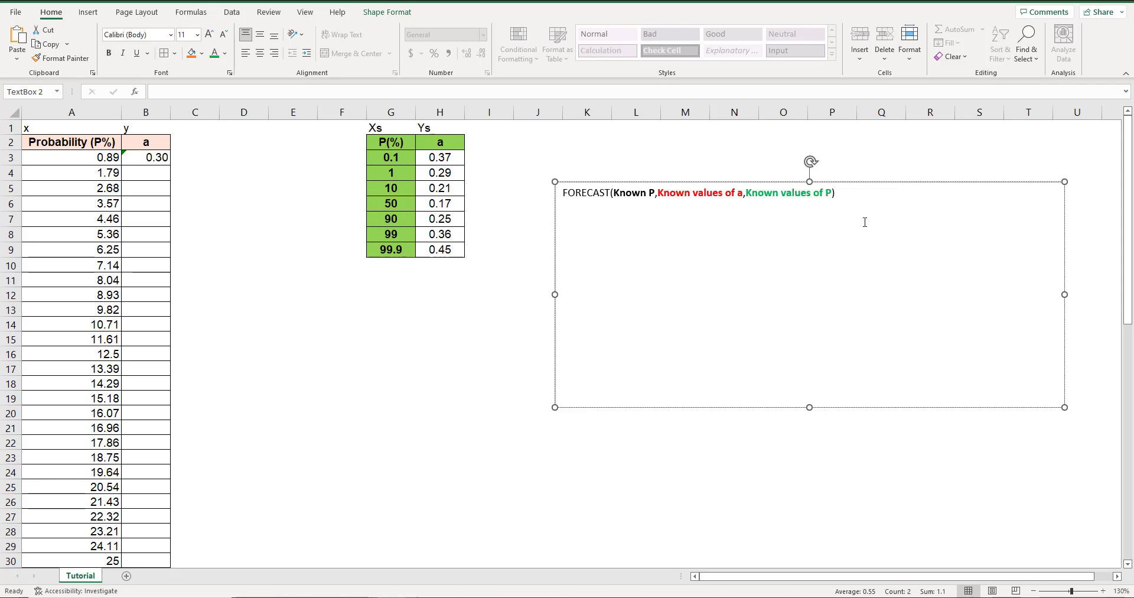
left_click_drag(742, 194, 658, 194)
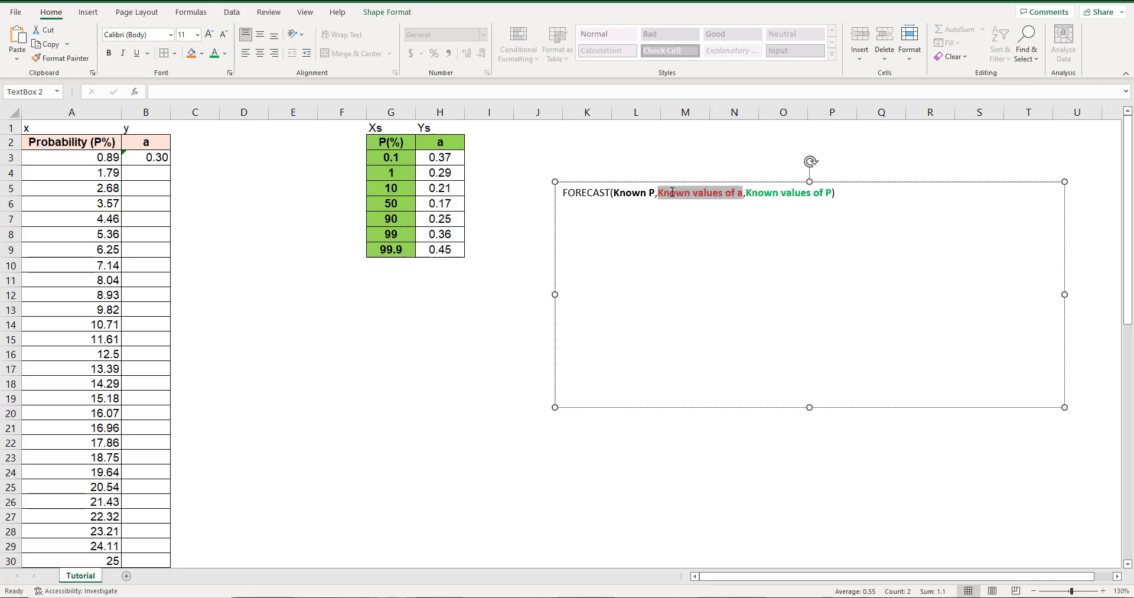
left_click(581, 237)
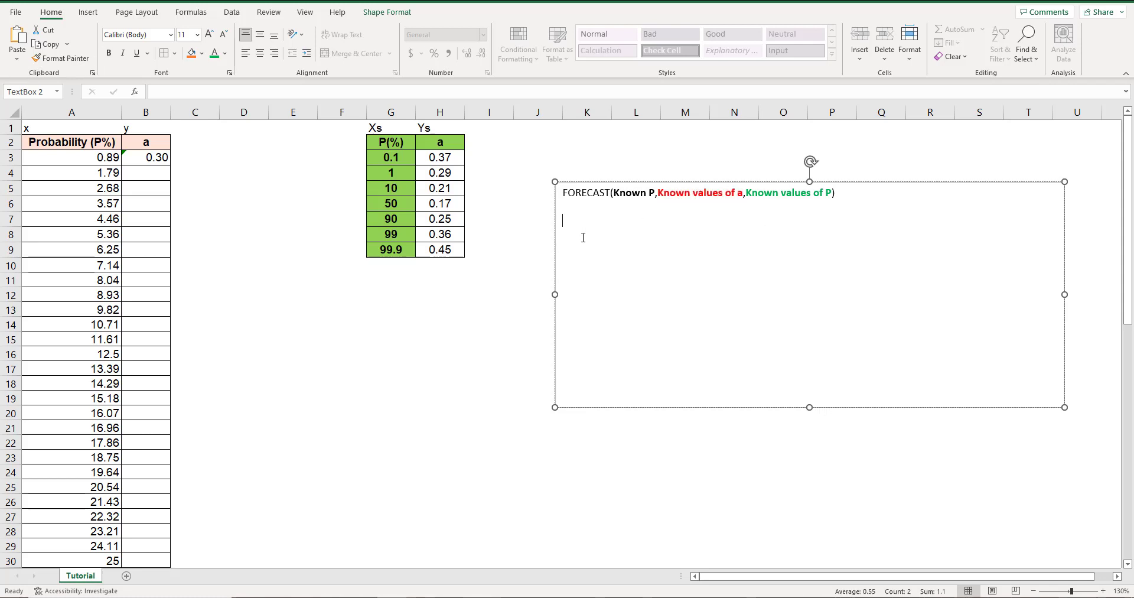
key("ctrl+v")
type(":")
key("Return")
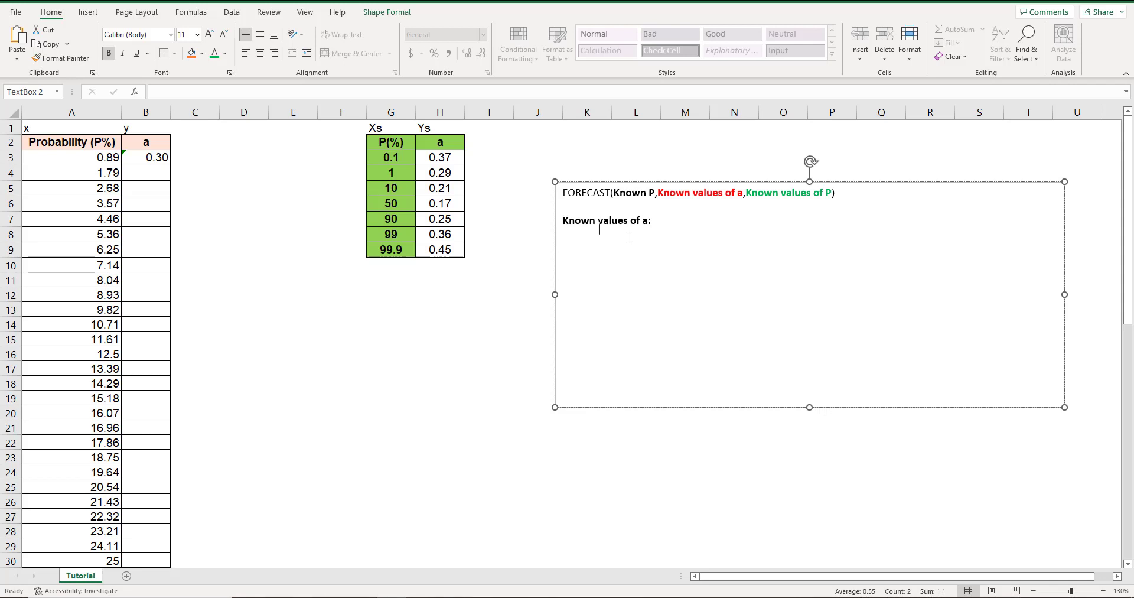
Color the "Known values of a:" heading red and place the insertion point two lines below it.
triple_click(614, 219)
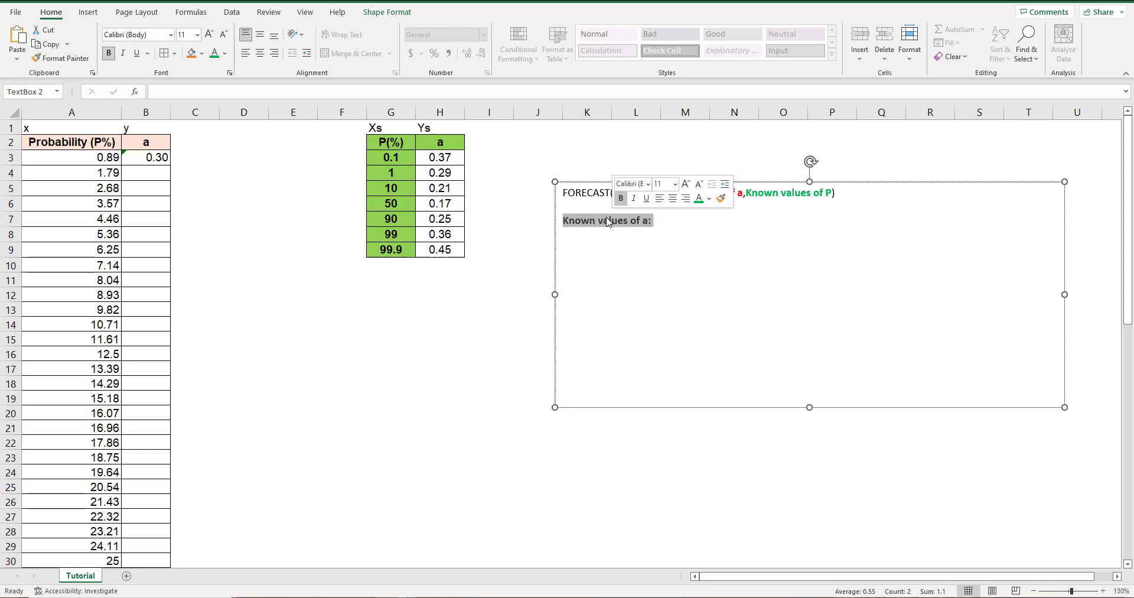
left_click(225, 54)
left_click(223, 182)
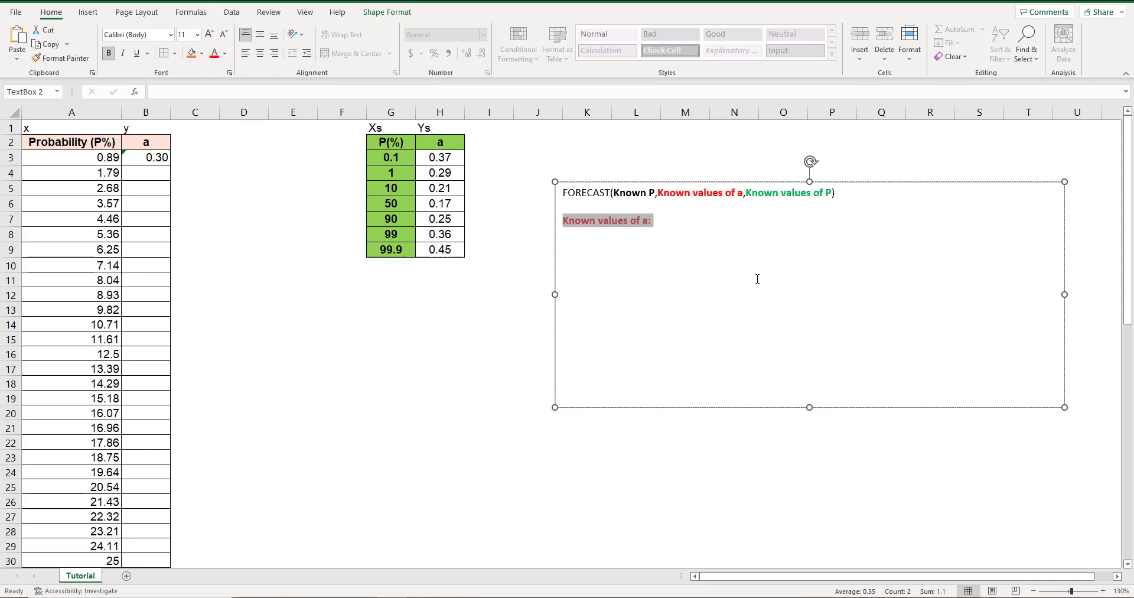
left_click(709, 253)
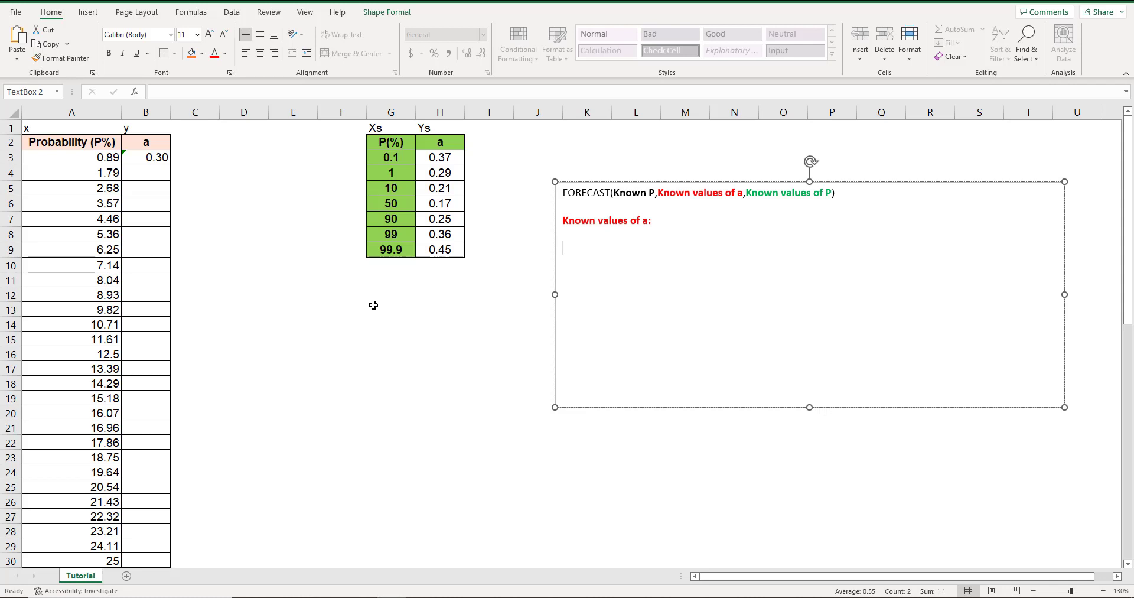
Enter the heading "Row#" in cell F2 beside the P(%)–a reference table.
left_click(342, 143)
type("Row#")
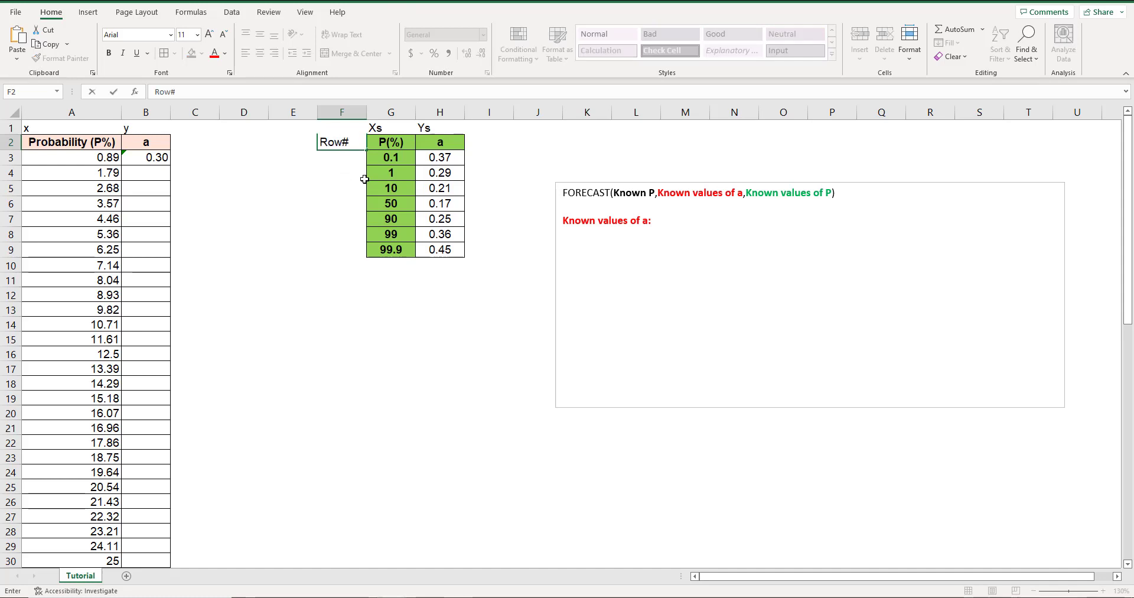
key("Return")
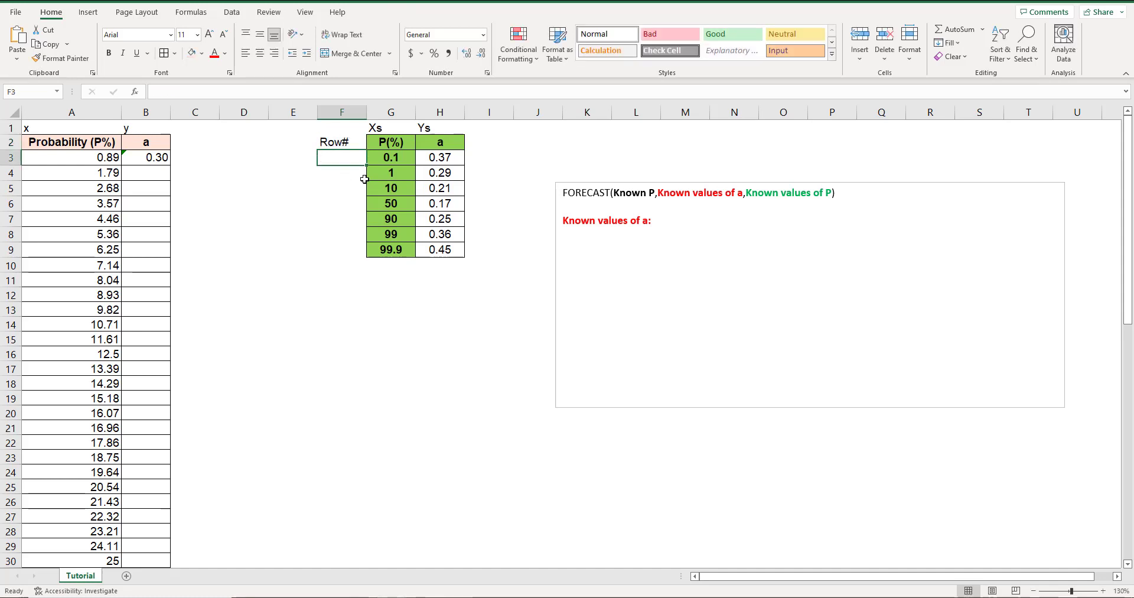
Number the reference table rows 1 to 7 in cells F3 to F9 under the Row# heading.
type("1")
key("Return")
type("2")
key("Return")
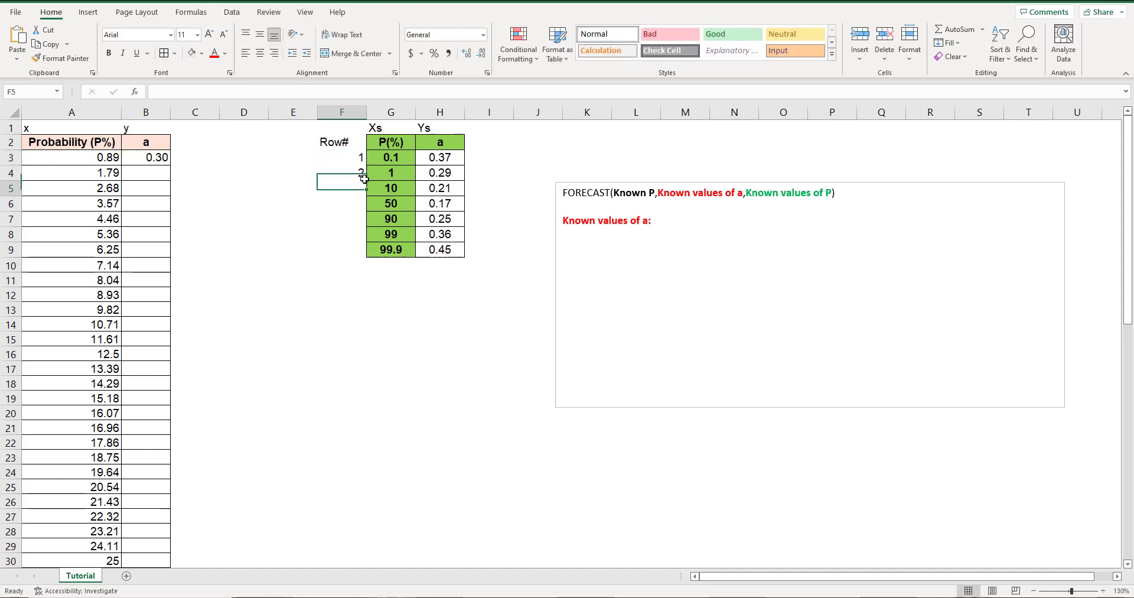
type("3")
key("Escape")
key("Return")
type("4")
key("Return")
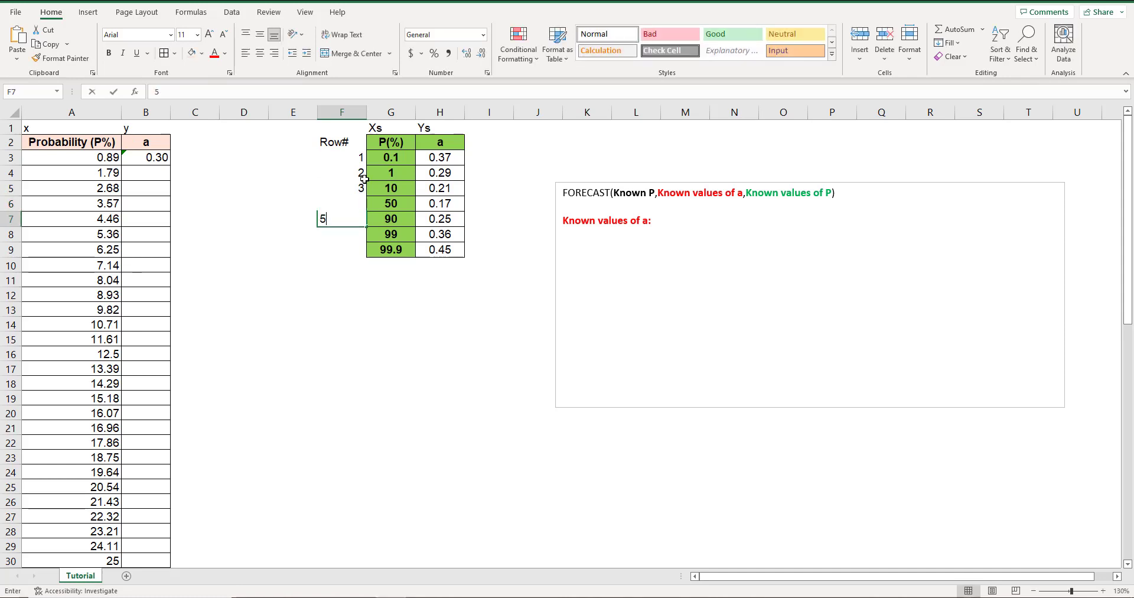
type("5")
key("Return")
key("Return")
type("7")
key("Return")
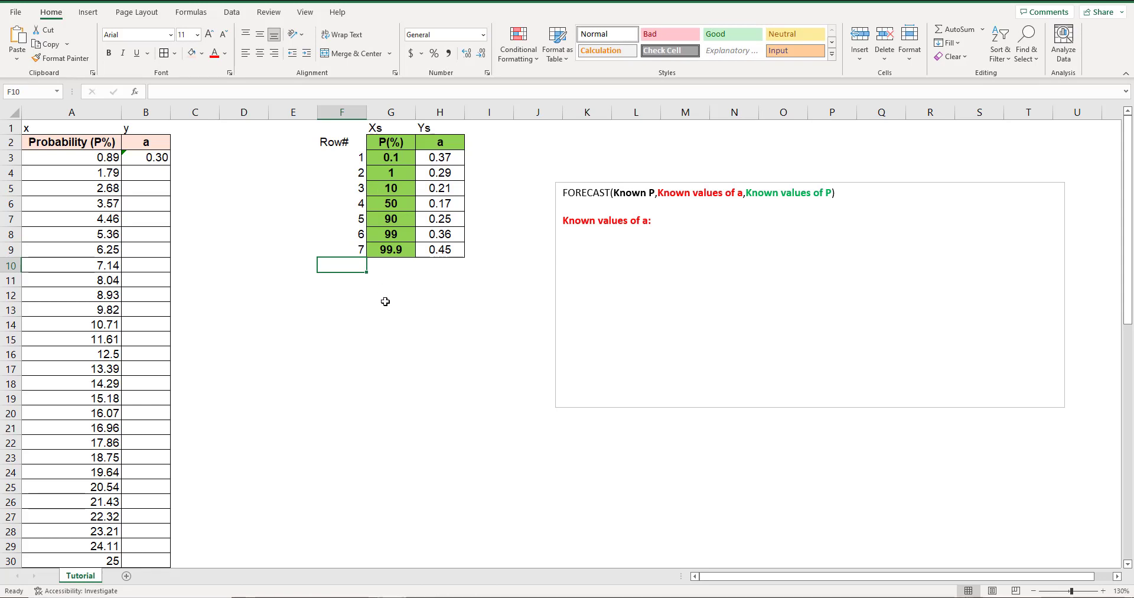
Enter the label "Row" in cell F12 below the reference table.
key("Down")
key("Down")
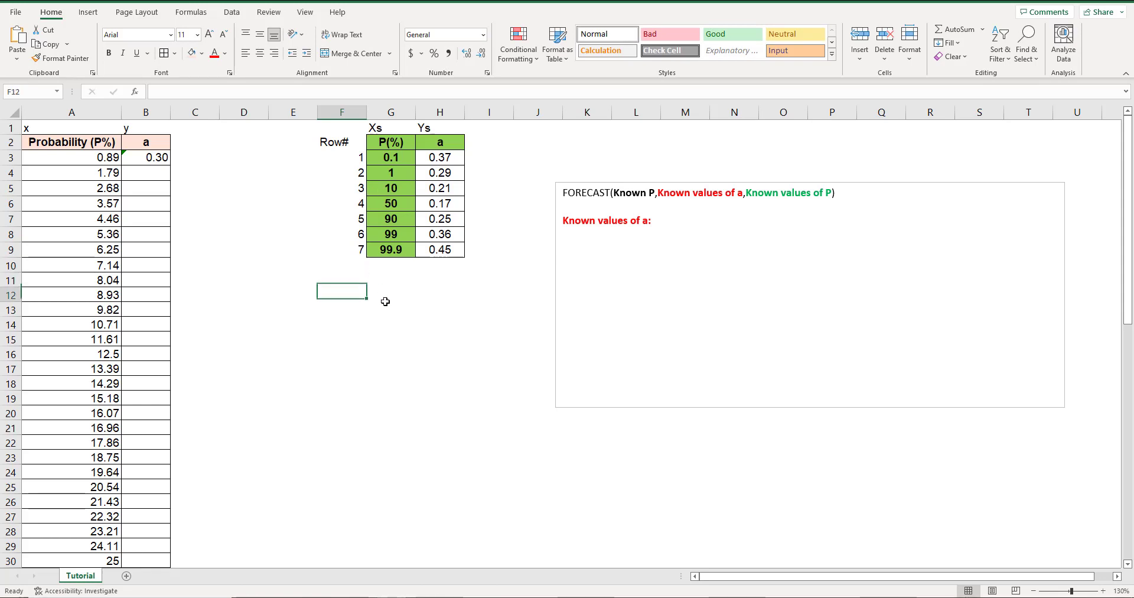
key("Down")
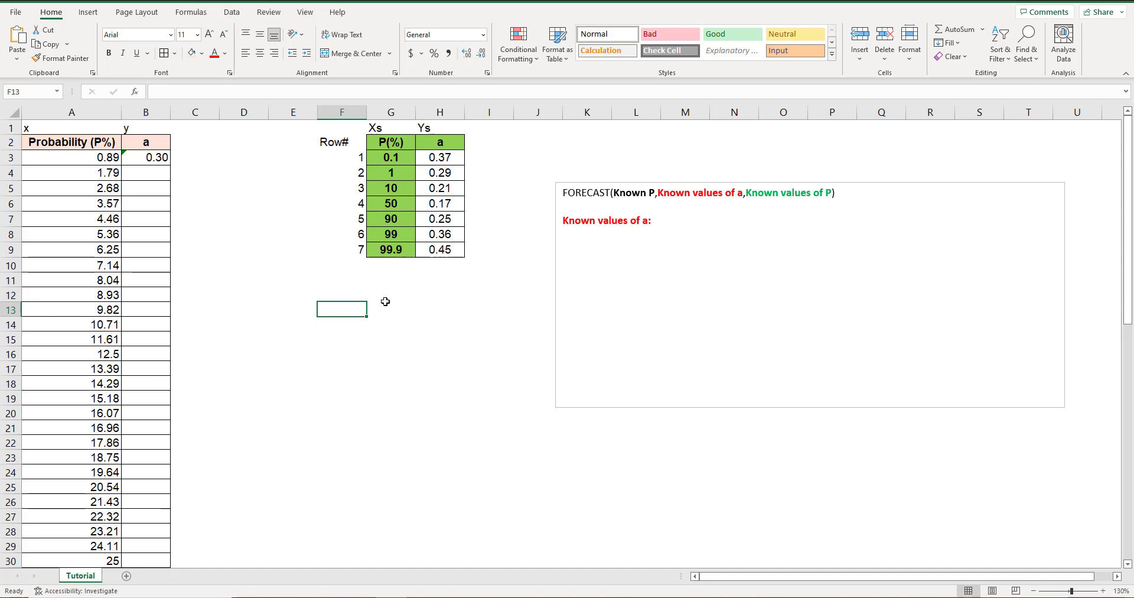
key("Up")
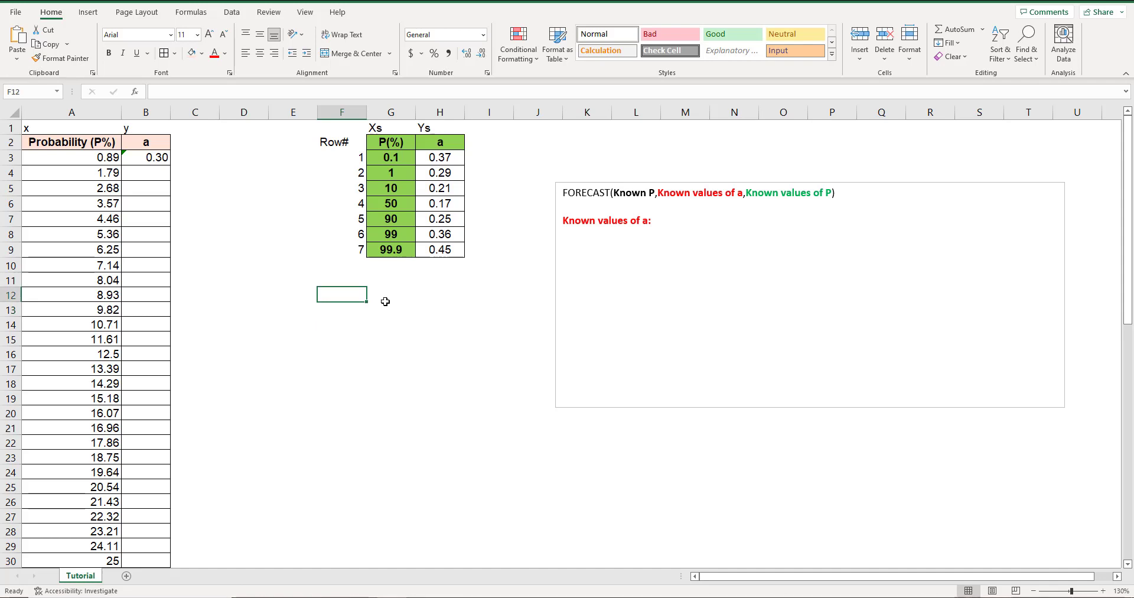
type("Row")
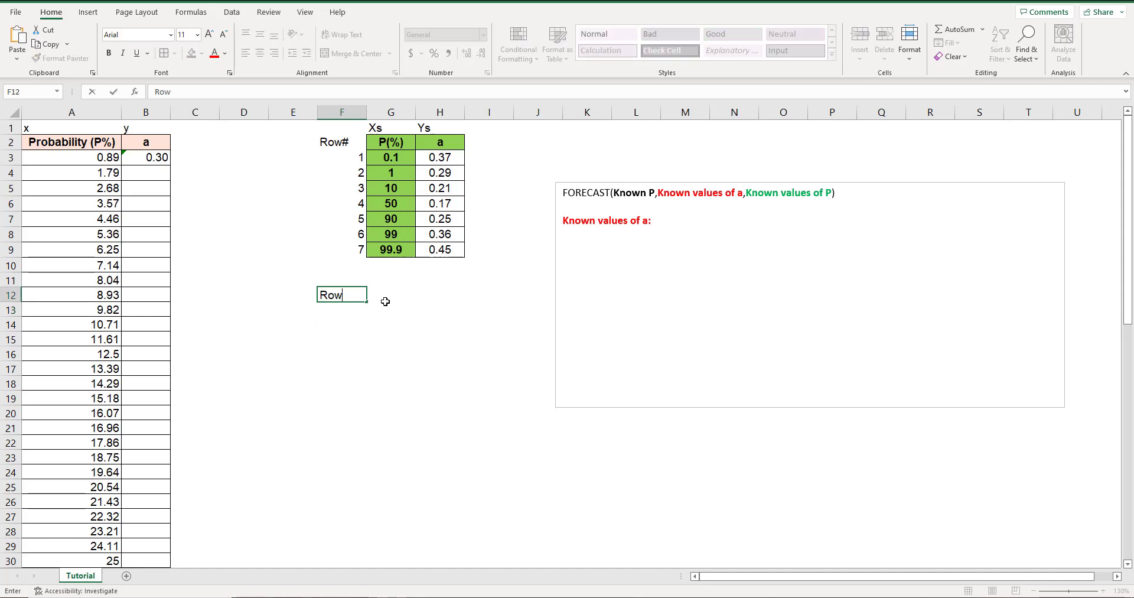
key("Return")
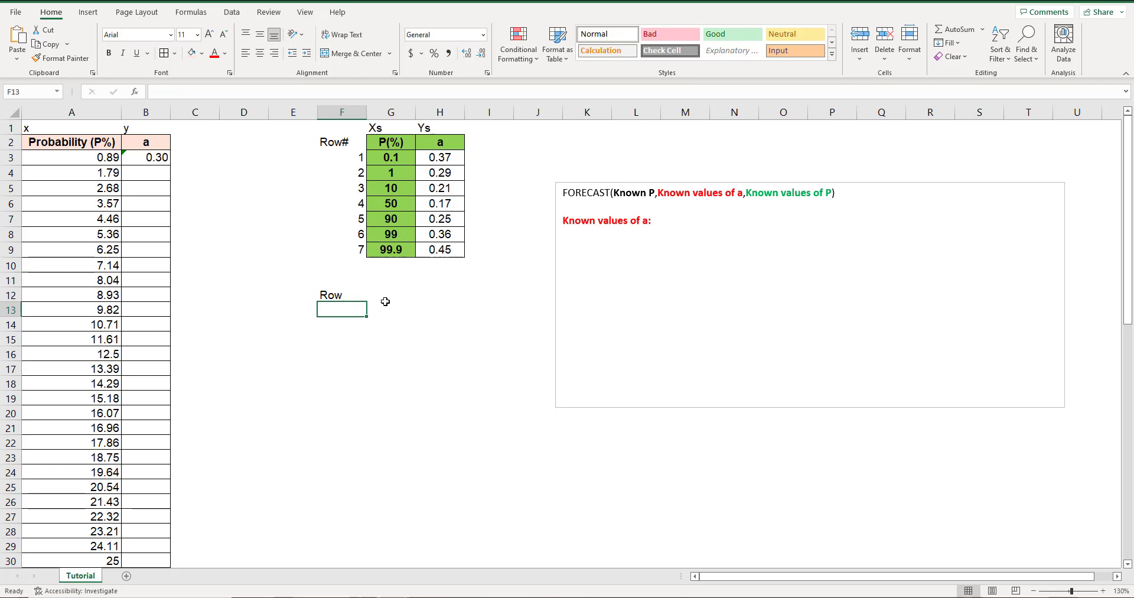
Enter =MATCH(A3,G3:G9,1) in cell F13 to find the first probability's row position in the reference P(%) values.
type("=mat")
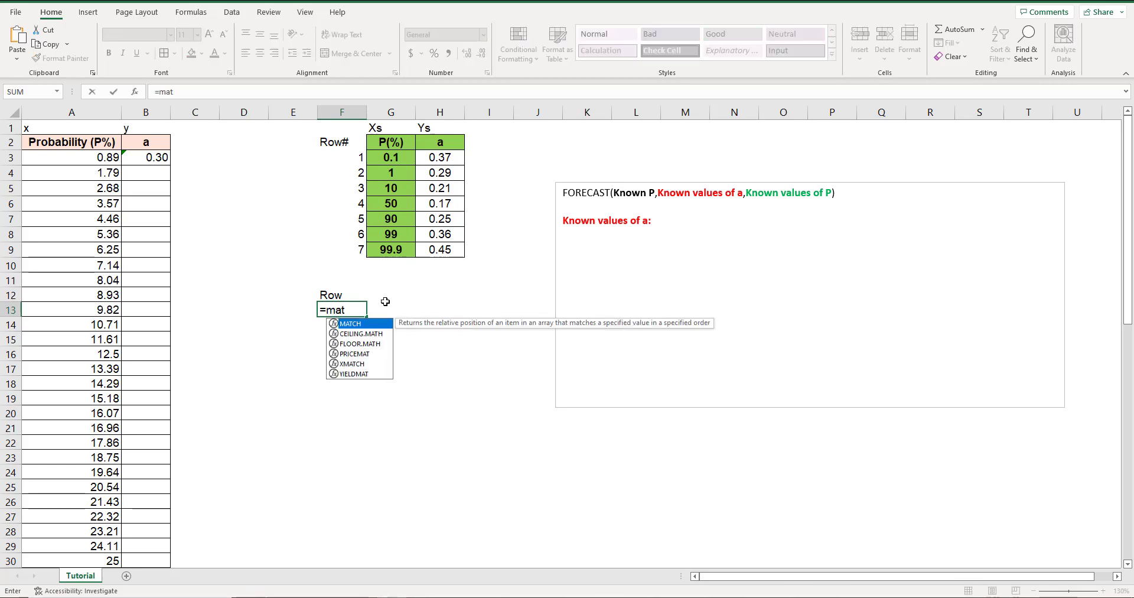
type("ch(")
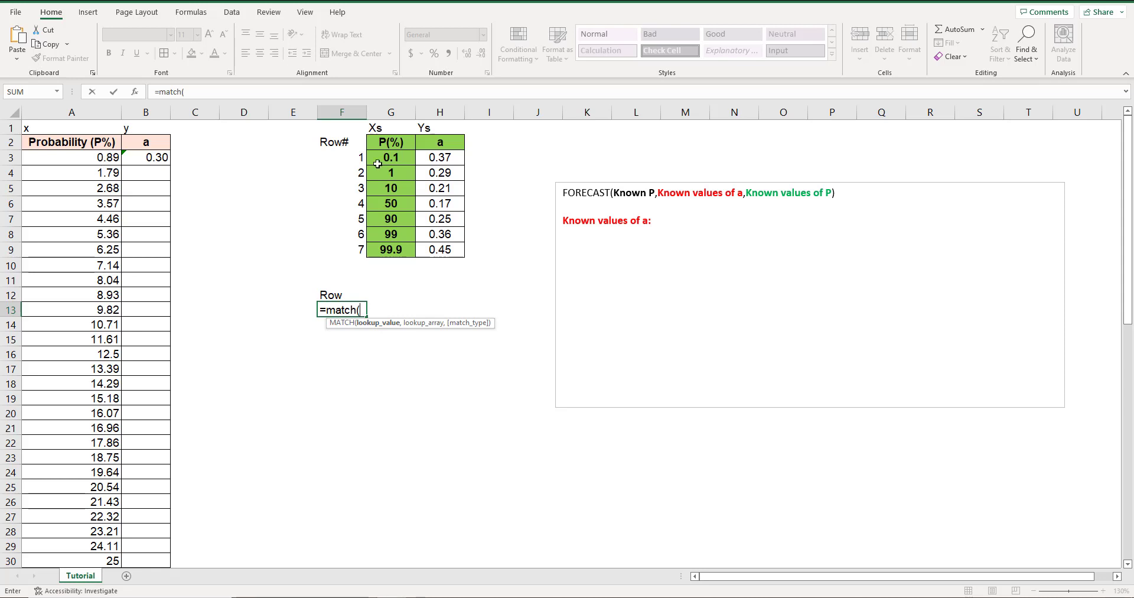
left_click(100, 159)
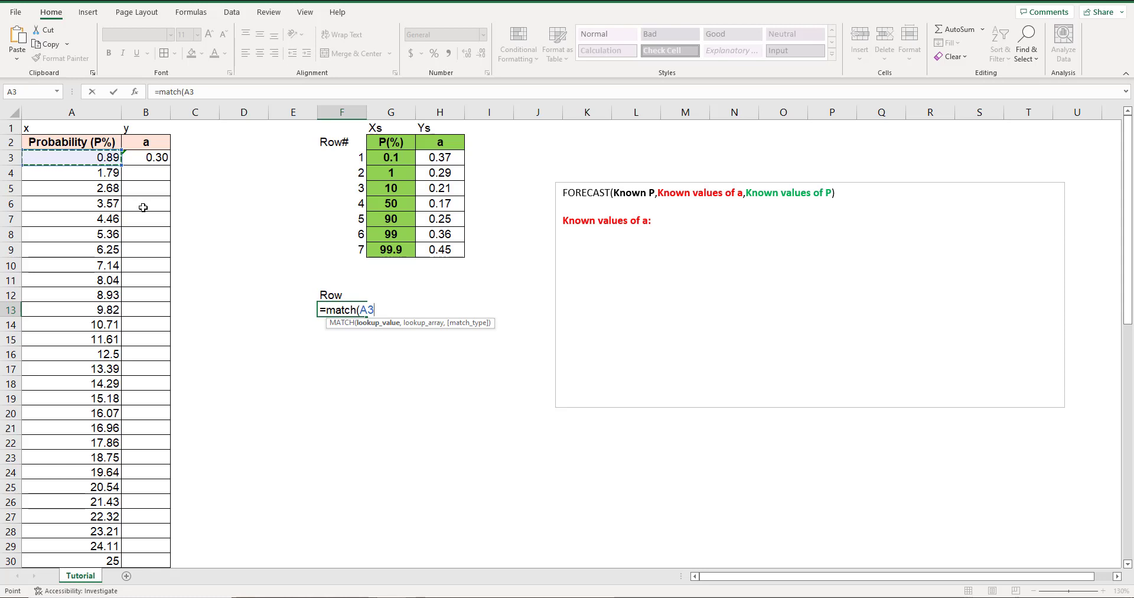
type(",")
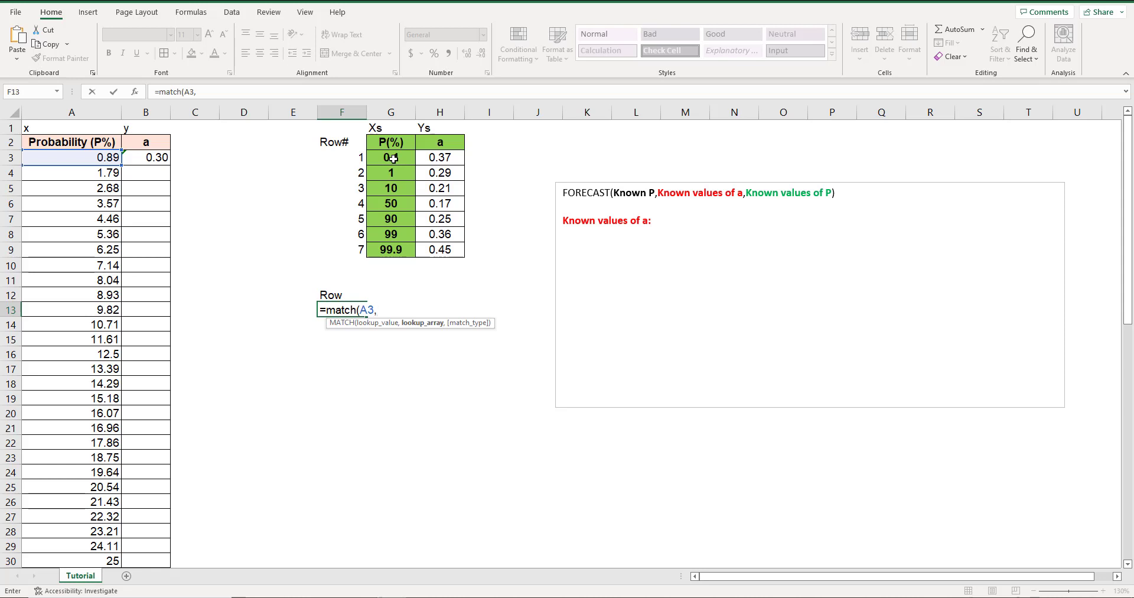
left_click_drag(393, 158, 393, 251)
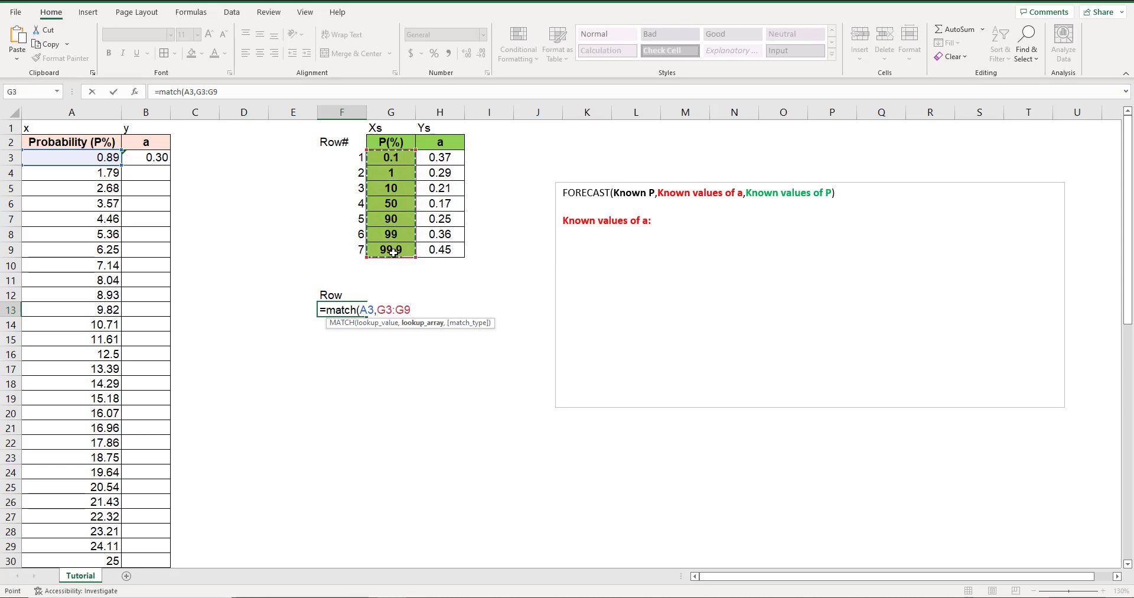
type(",")
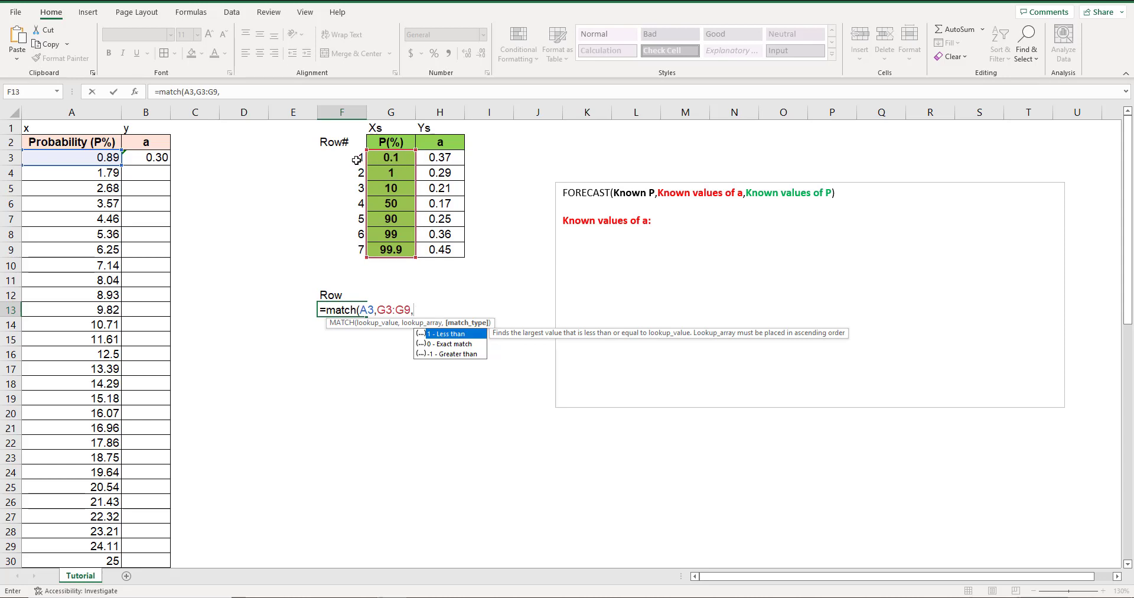
type("1)")
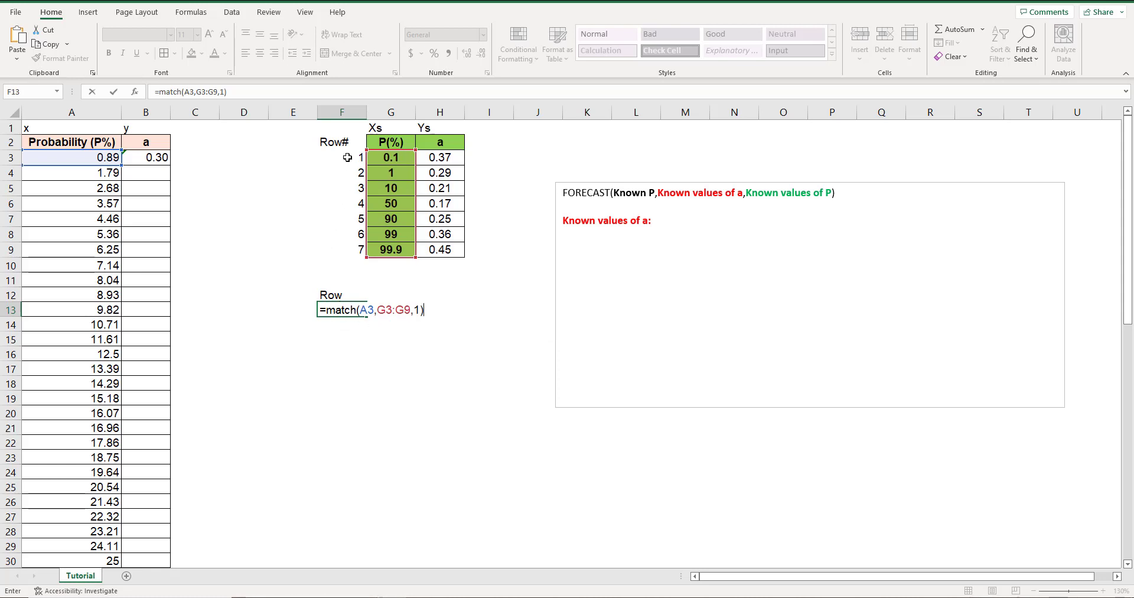
key("Return")
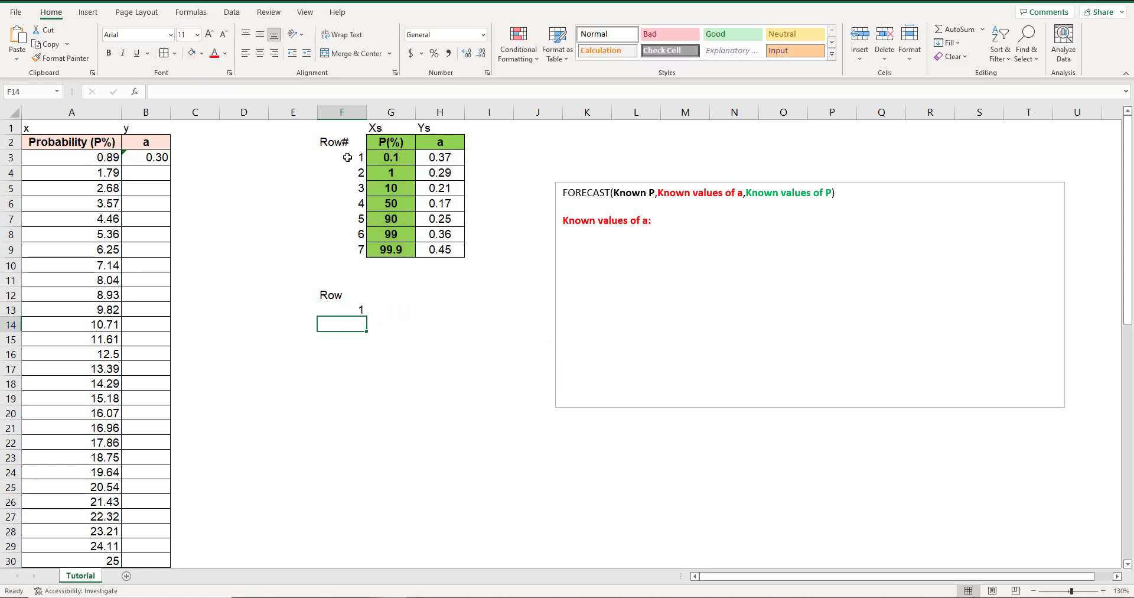
Review the MATCH formula in F13 and its lookup value in A3.
left_click(333, 309)
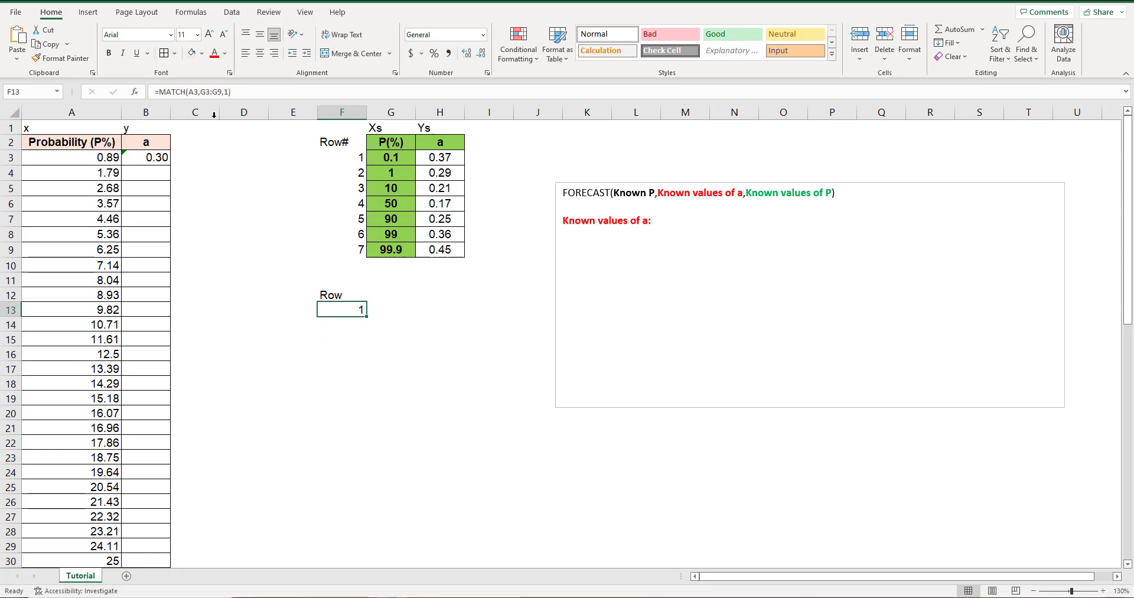
left_click(243, 94)
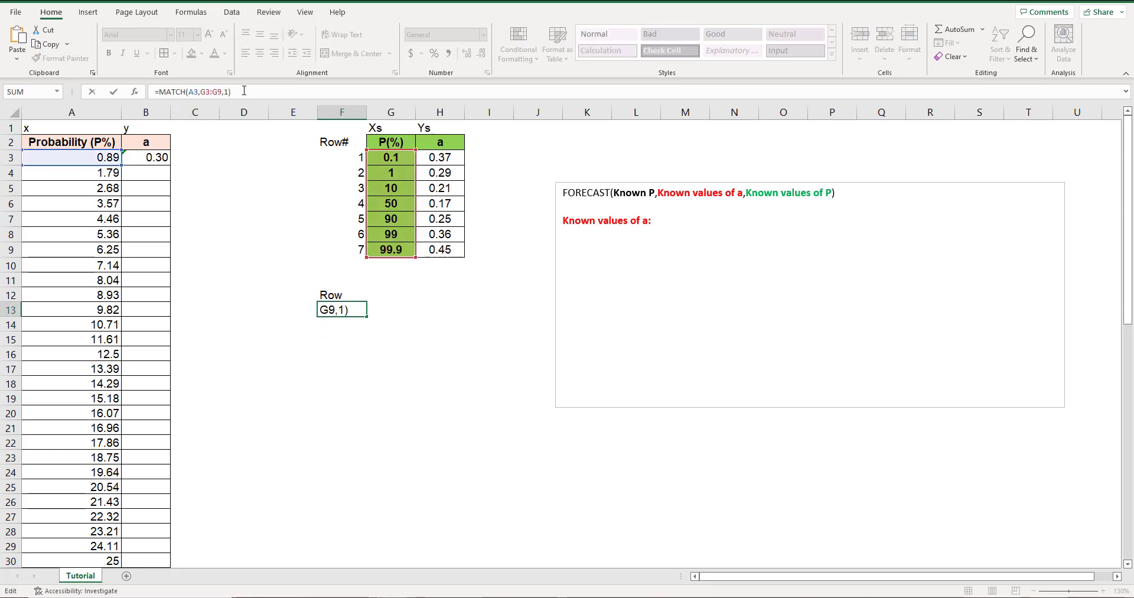
key("Return")
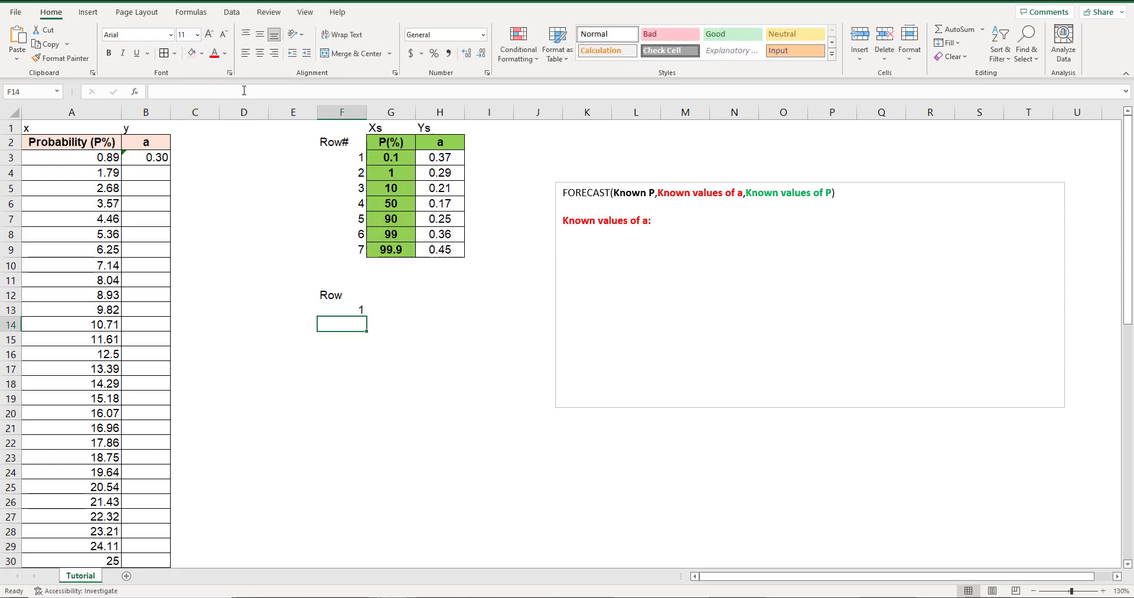
left_click(83, 157)
left_click(356, 310)
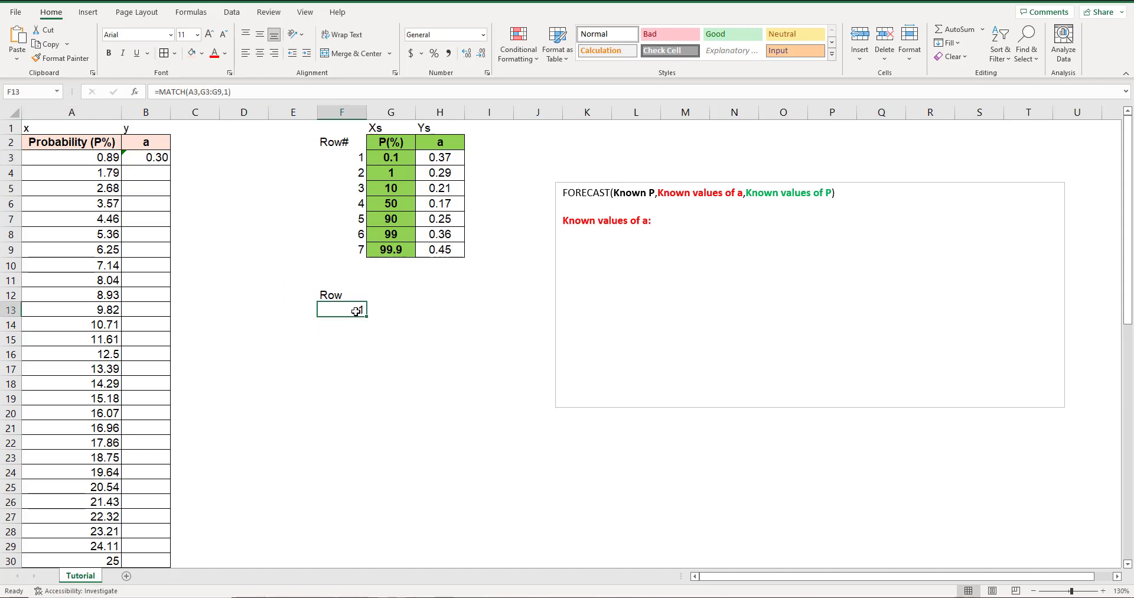
Start an INDEX formula in cell G13 with the reference P(%) values as the absolute range $G$3:$G$9.
left_click(387, 310)
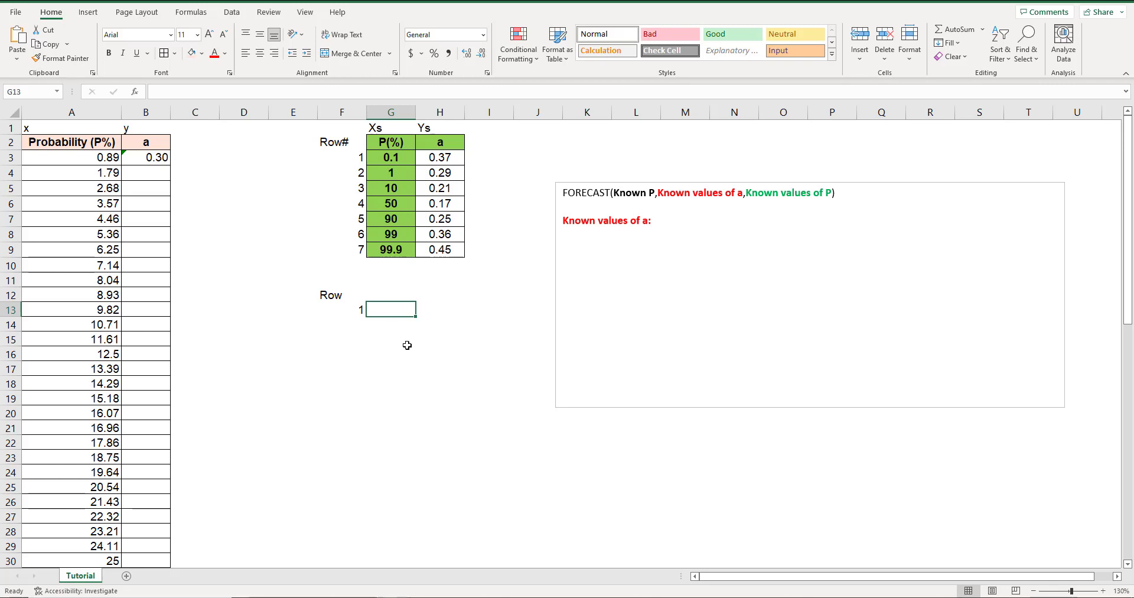
left_click(393, 294)
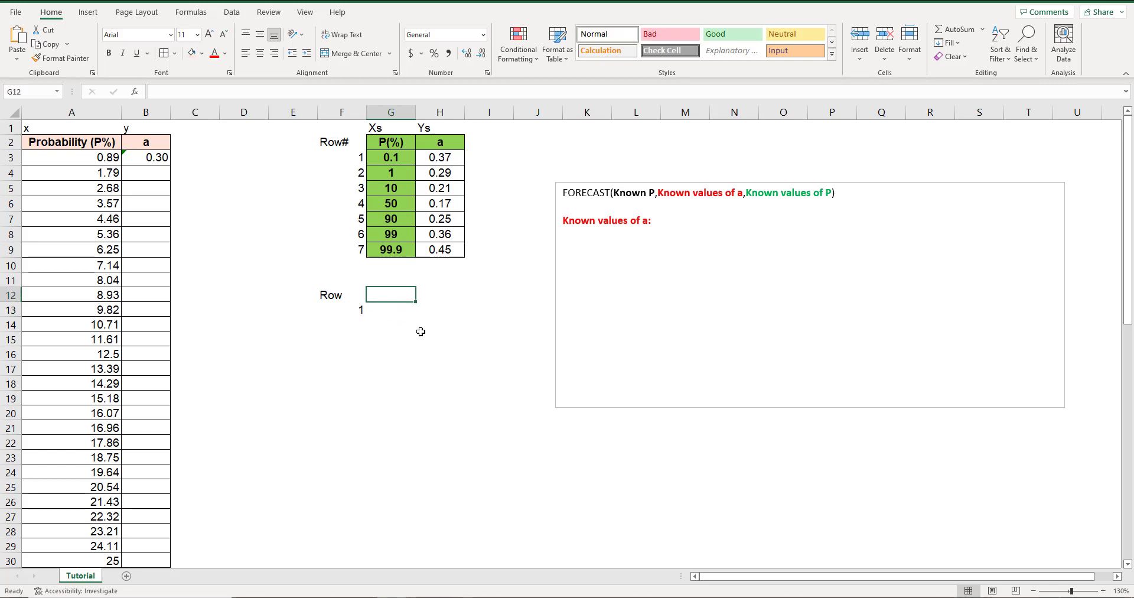
left_click(396, 313)
type("=")
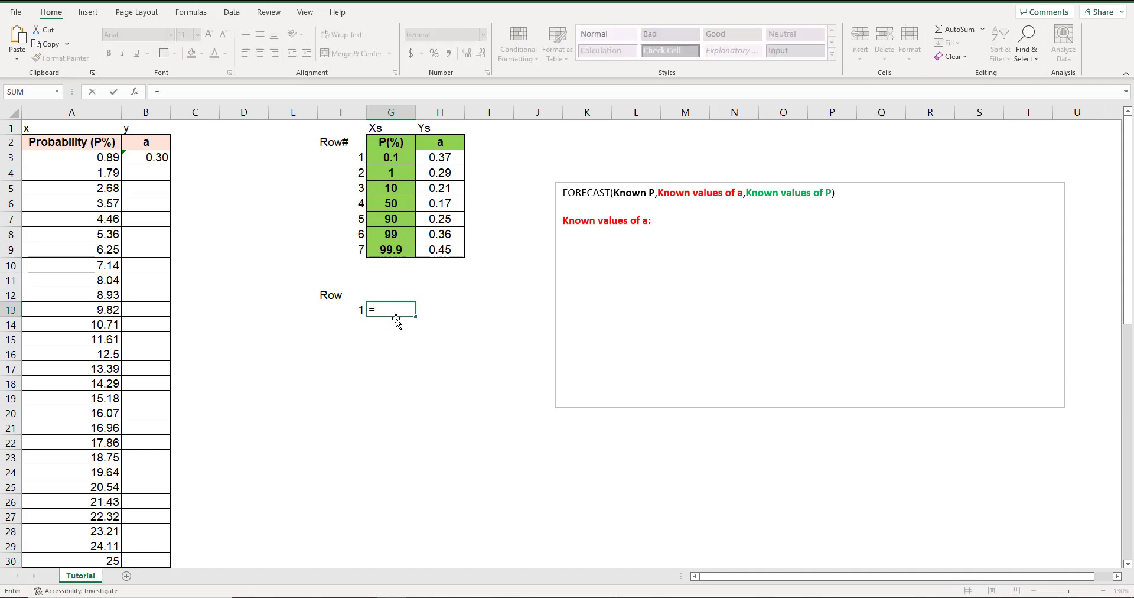
type("index(")
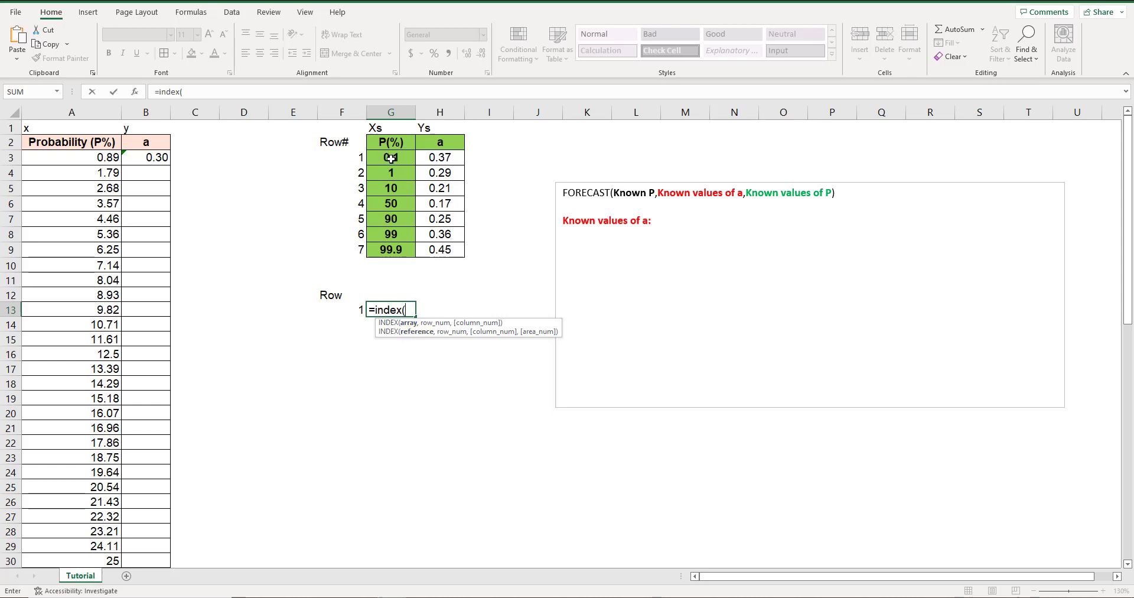
left_click_drag(392, 159, 387, 251)
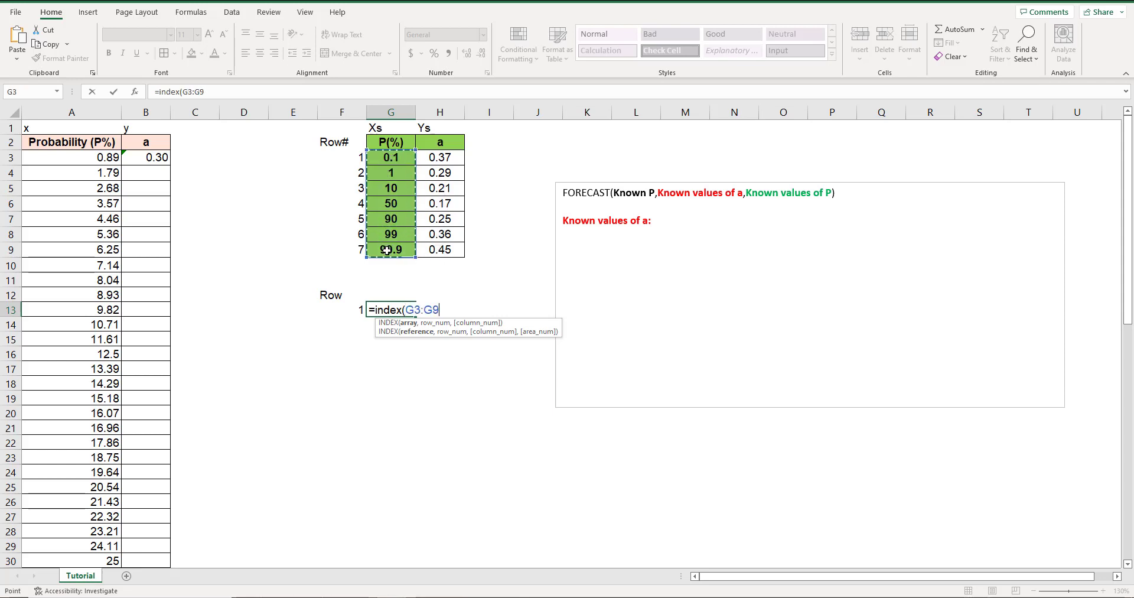
left_click(189, 92)
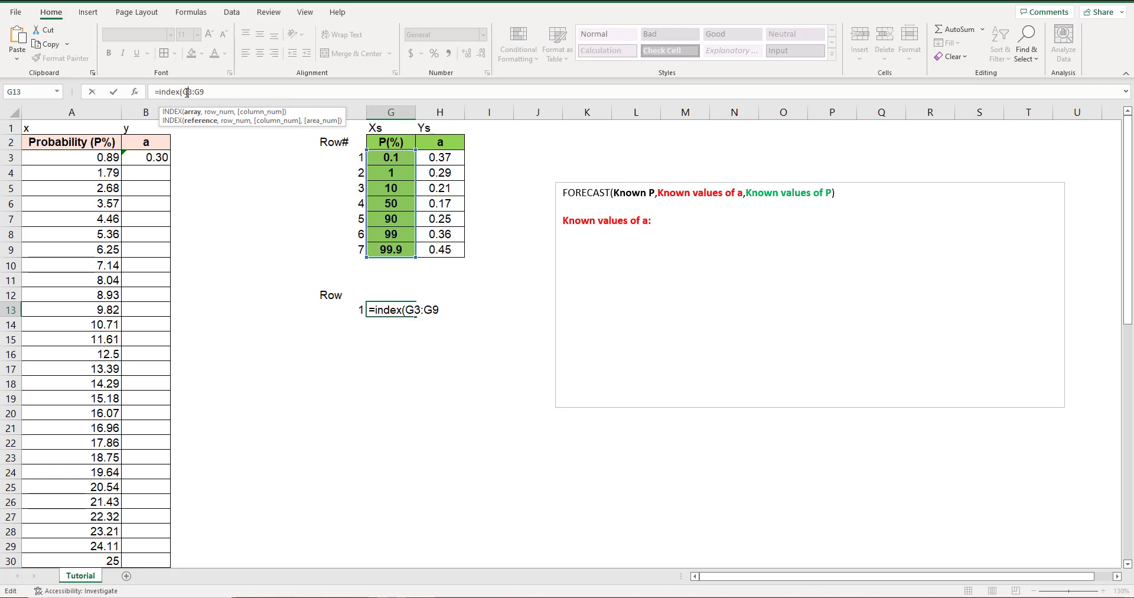
key("F4")
double_click(214, 92)
key("F4")
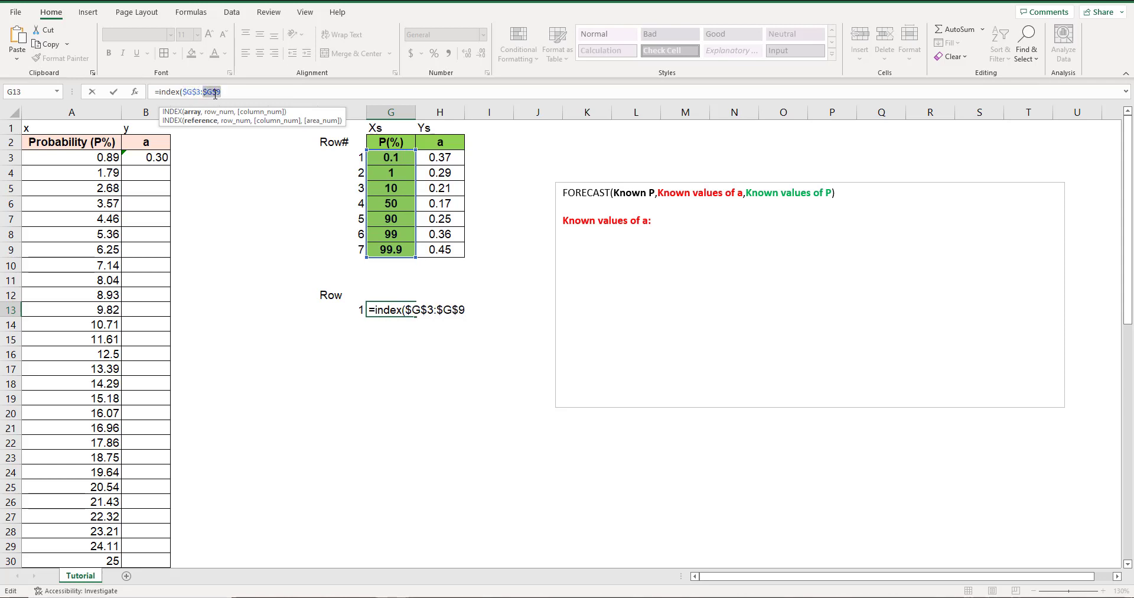
Complete the INDEX formula in G13 with row number 1, giving =INDEX($G$3:$G$9,1).
left_click(232, 92)
type(",")
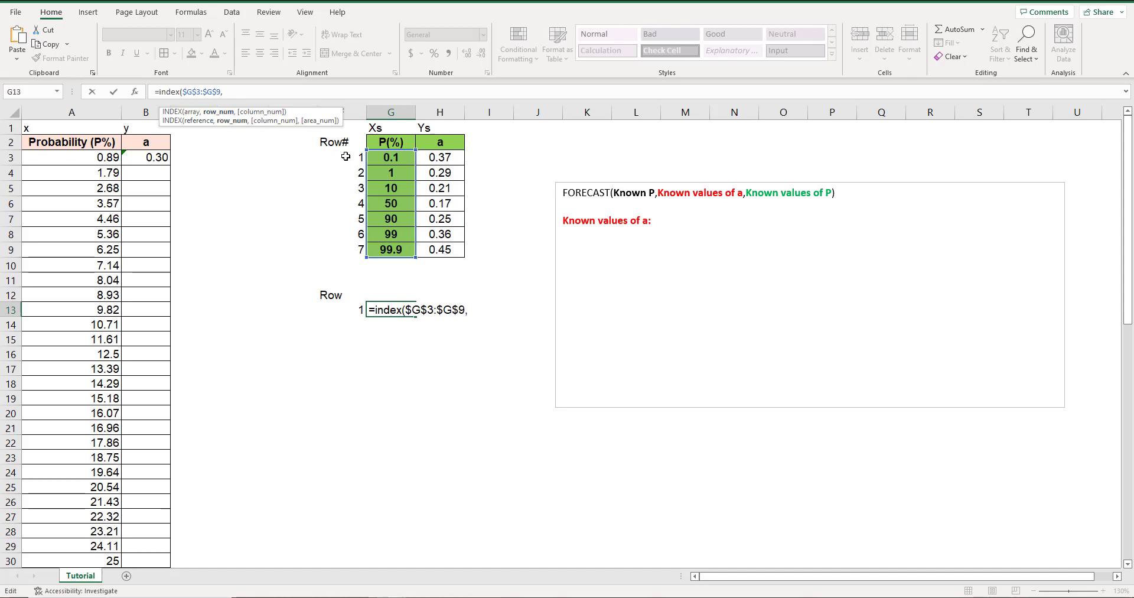
type("1")
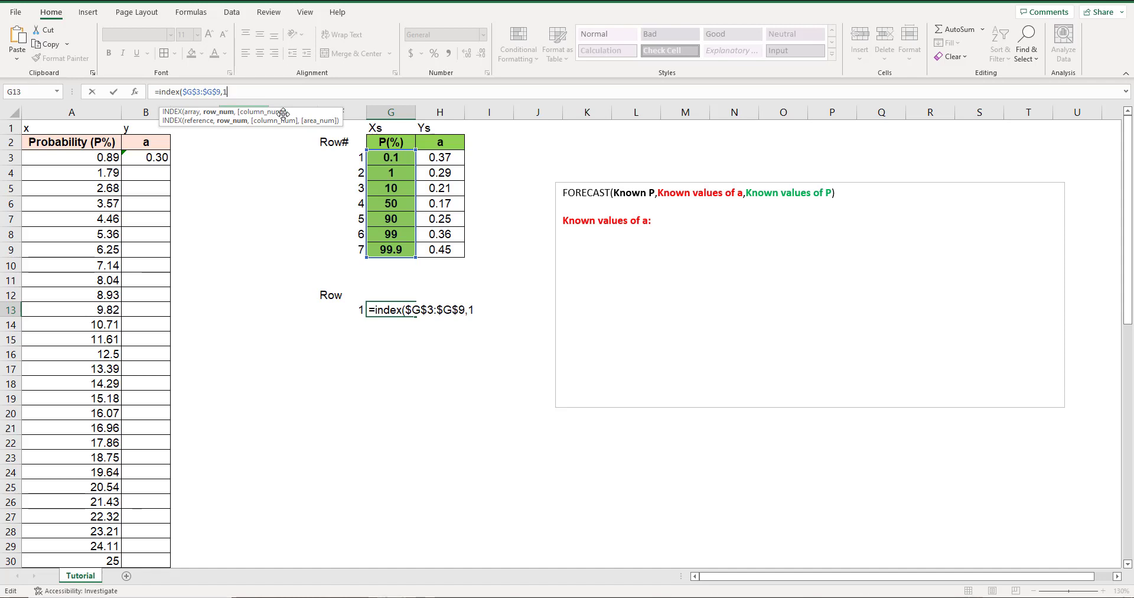
type(")")
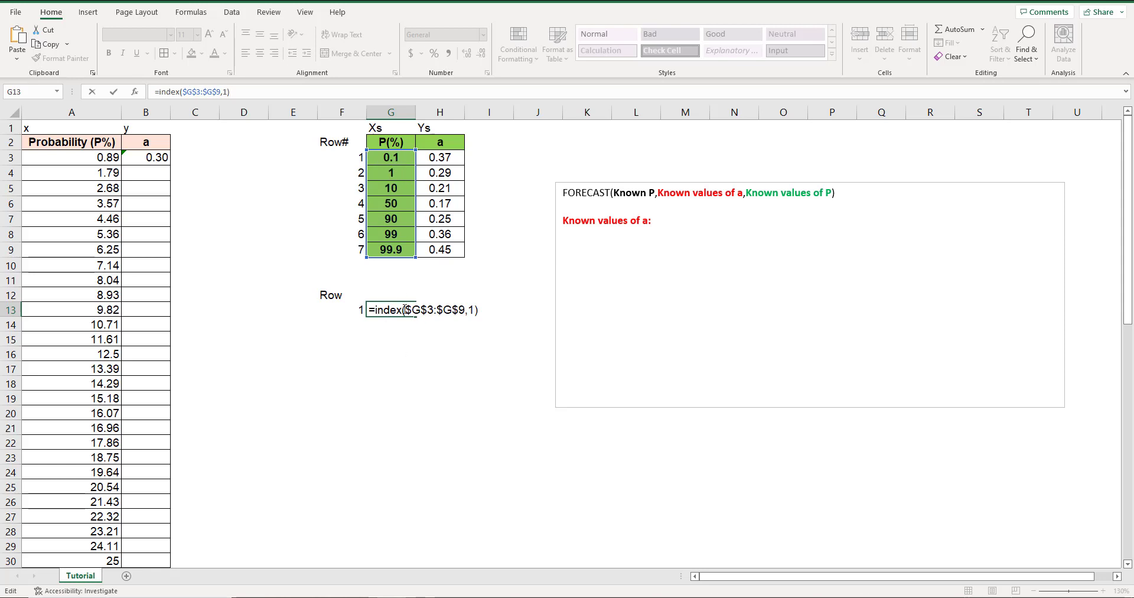
key("Return")
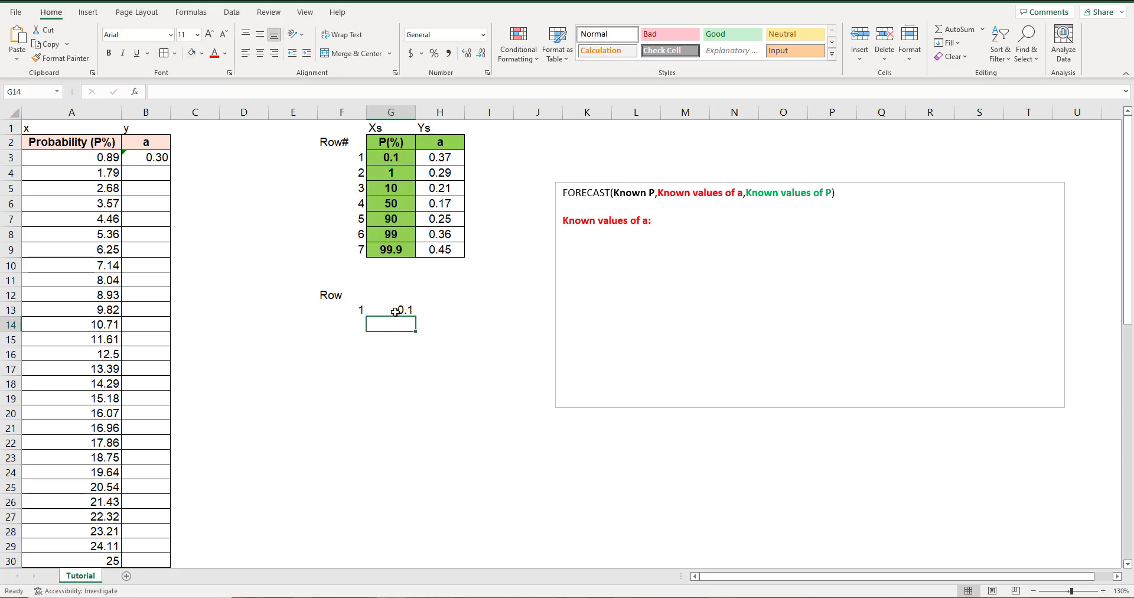
Enter the label "P" in cell G12 above the INDEX formula.
left_click(394, 311)
left_click(388, 296)
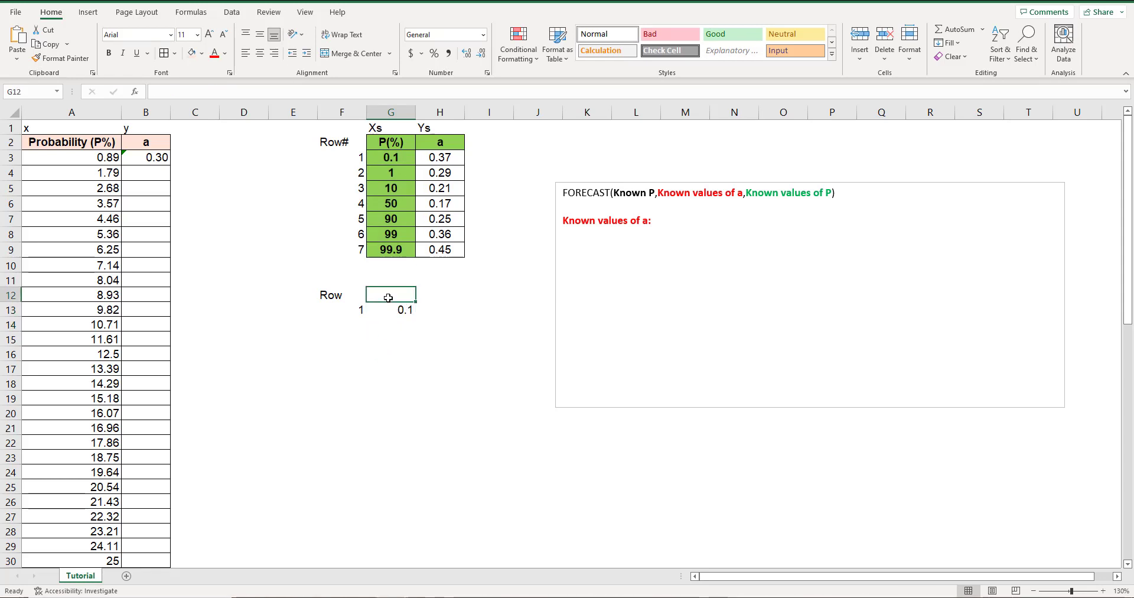
type("P")
key("Return")
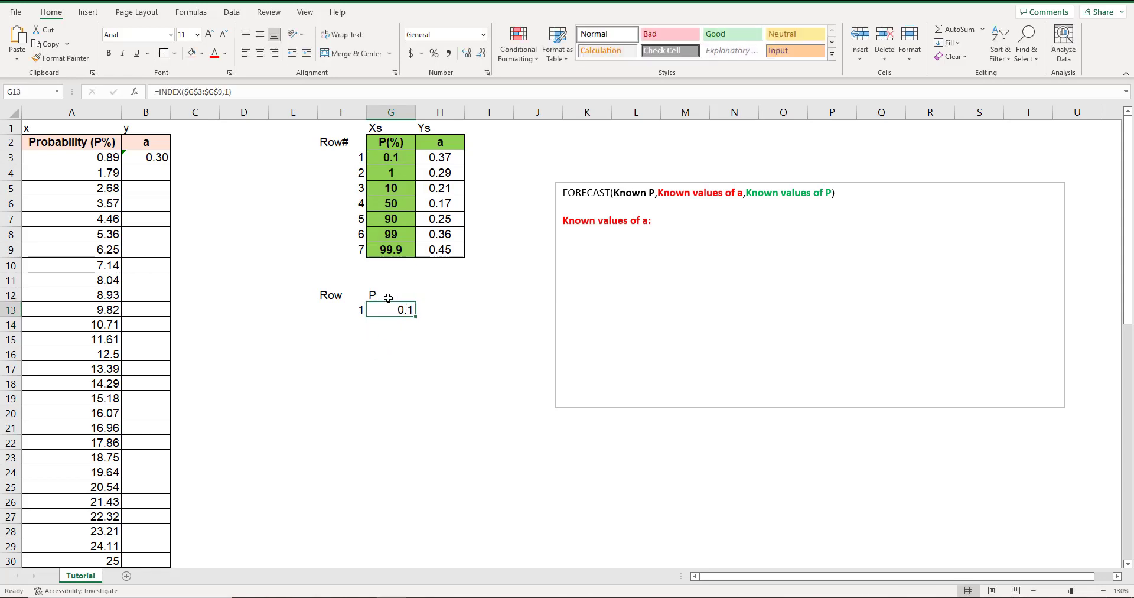
double_click(228, 92)
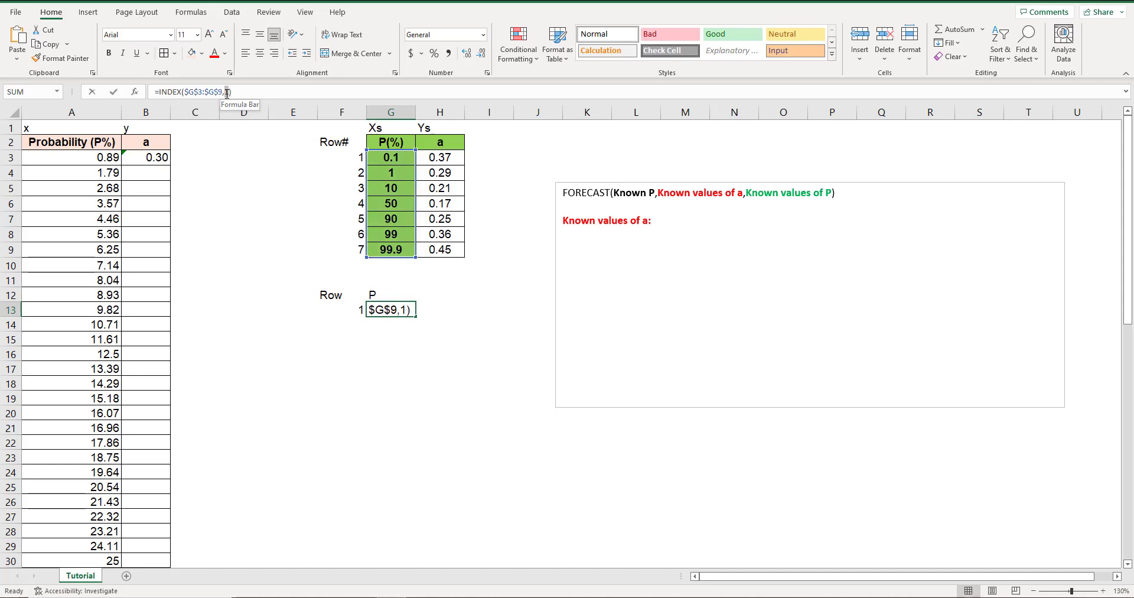
left_click(240, 93)
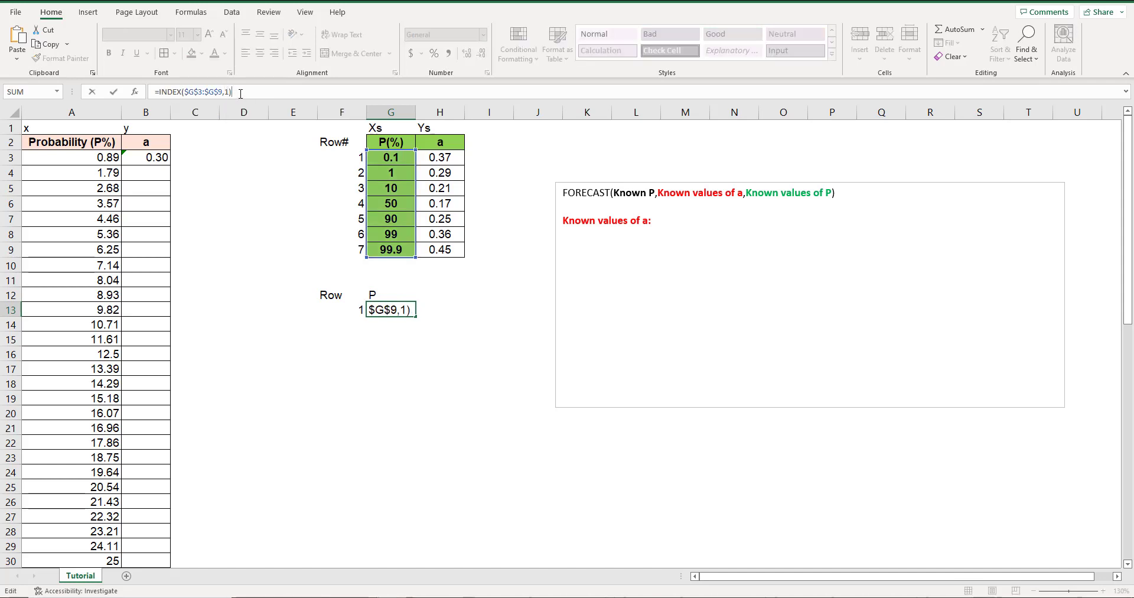
key("Return")
Replace the row number in G13's INDEX formula with MATCH(A3,G3:G9,1) copied from F13.
left_click(340, 309)
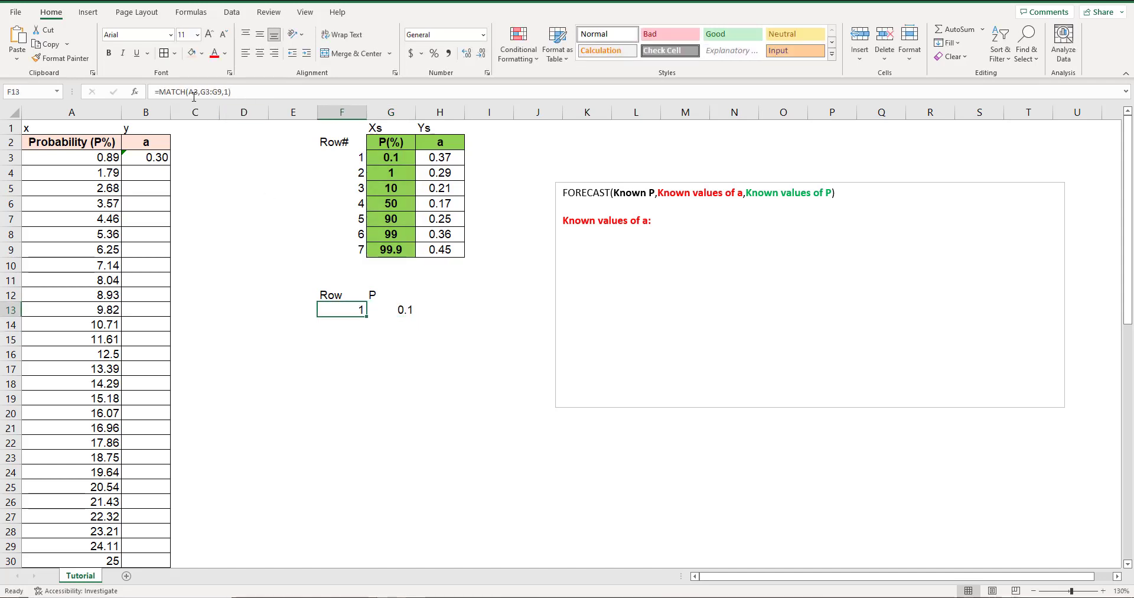
left_click(219, 90)
left_click_drag(231, 91, 161, 89)
key("ctrl+c")
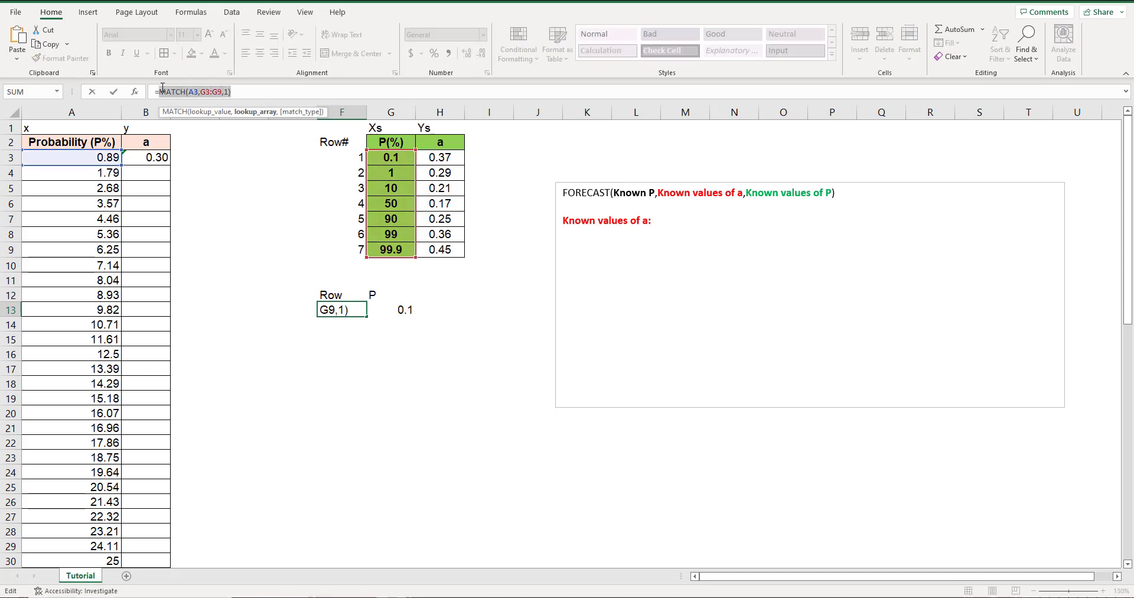
key("Escape")
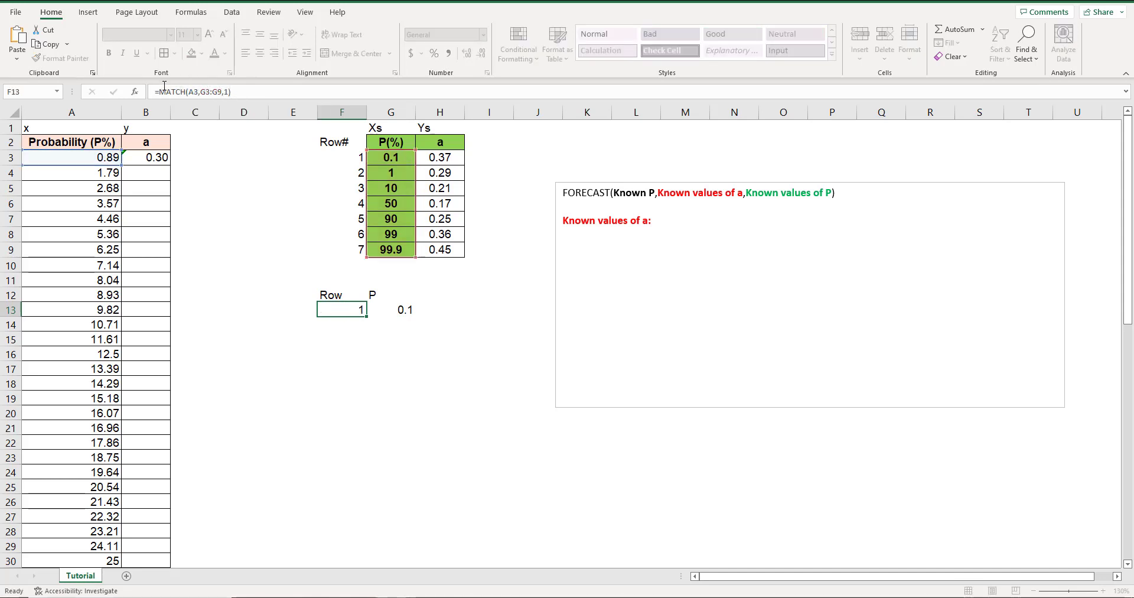
left_click(395, 310)
double_click(396, 311)
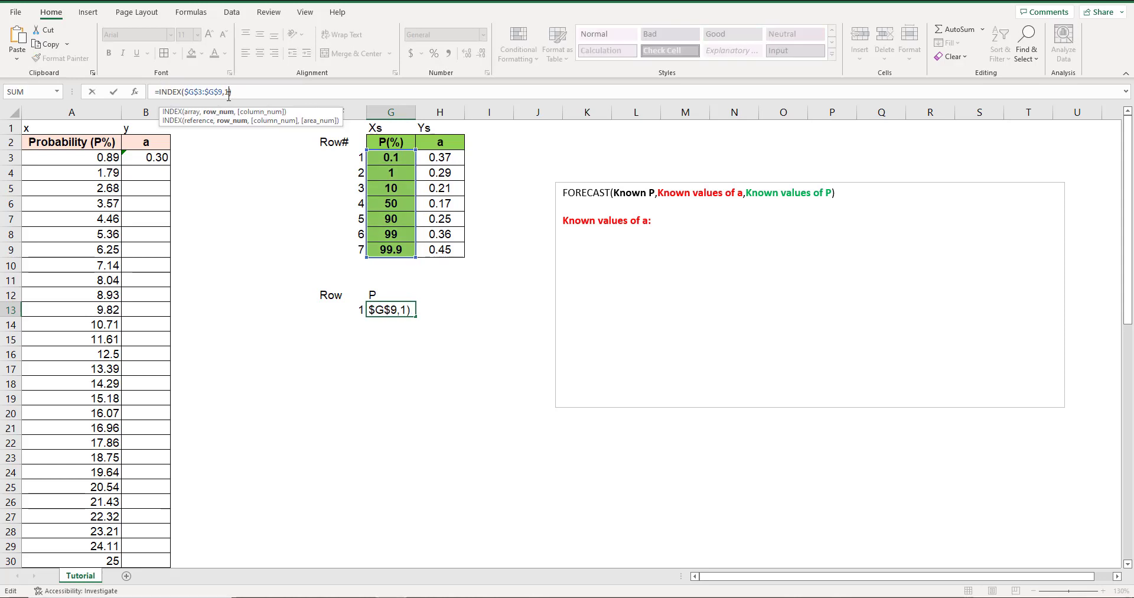
key("BackSpace")
key("ctrl+v")
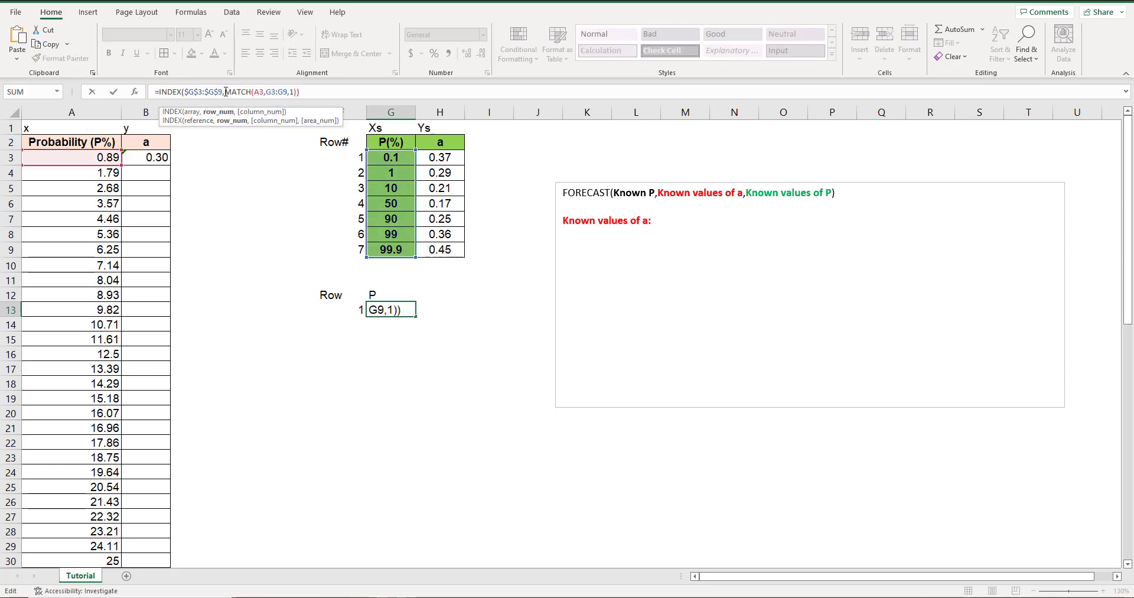
Make the MATCH lookup range in G13 absolute, so the formula reads =INDEX($G$3:$G$9,MATCH(A3,$G$3:$G$9,1)).
left_click_drag(225, 91, 299, 93)
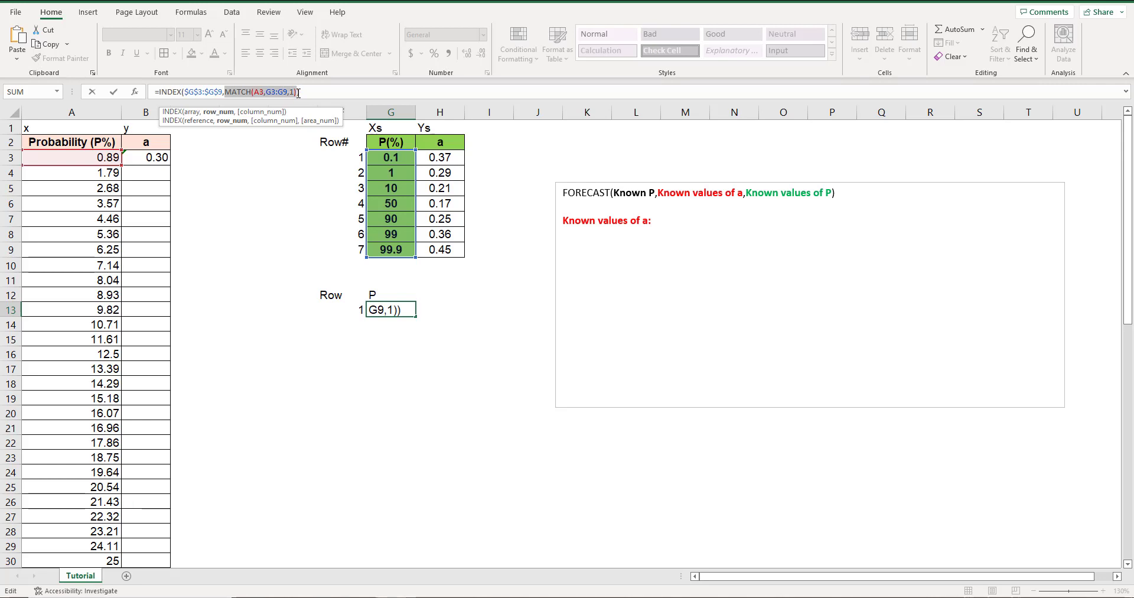
left_click(283, 91)
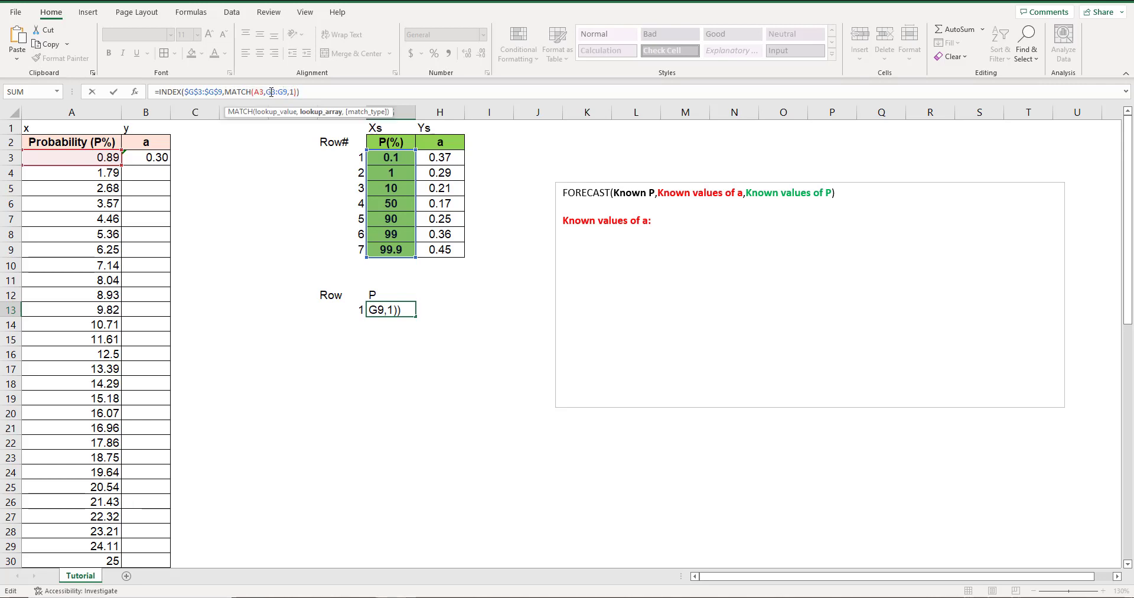
left_click(271, 92)
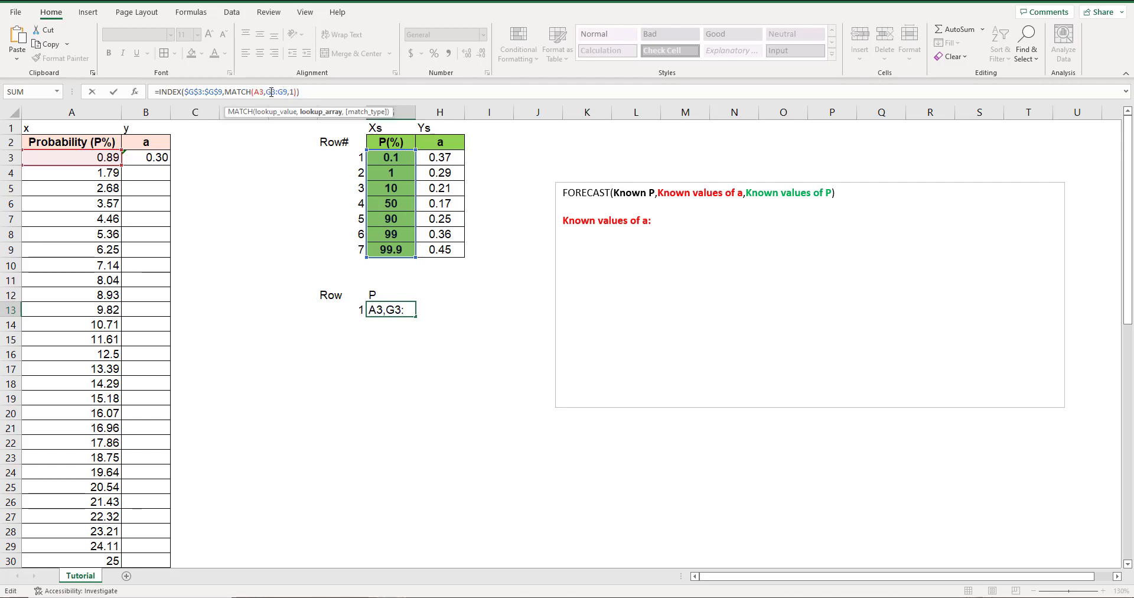
key("F4")
left_click(295, 91)
key("F4")
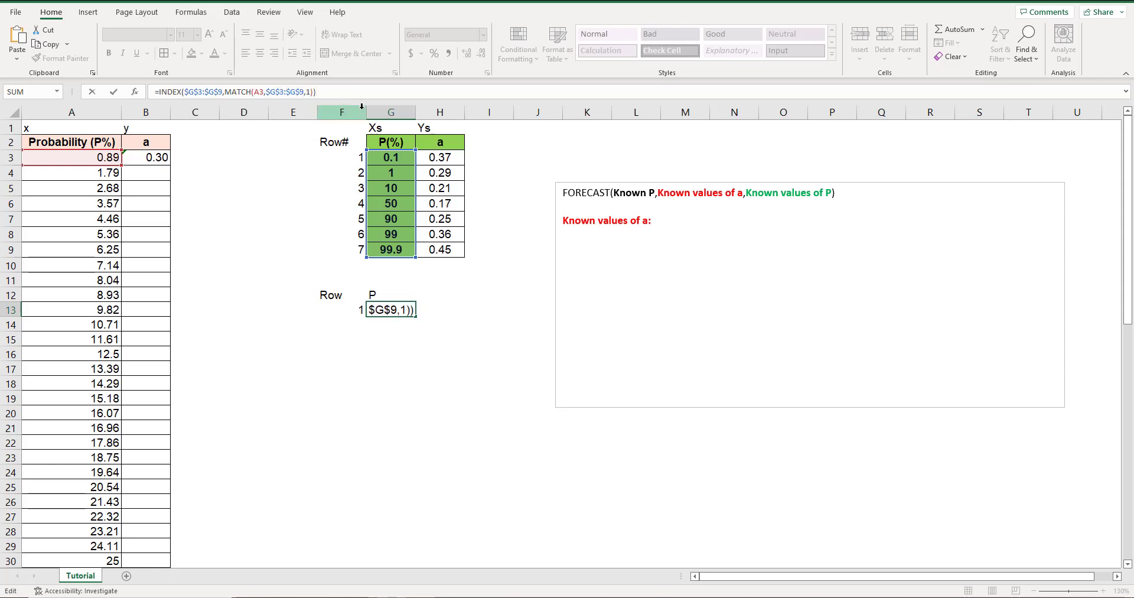
key("Return")
left_click(406, 312)
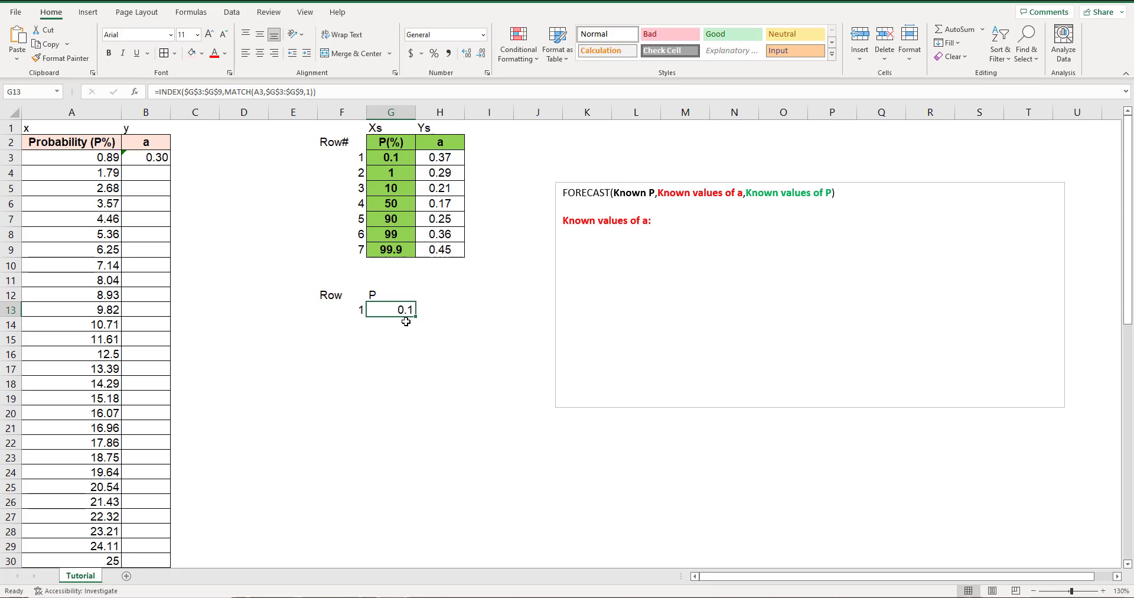
Review the MATCH formula in F13 and the combined INDEX and MATCH formula in G13.
left_click(358, 311)
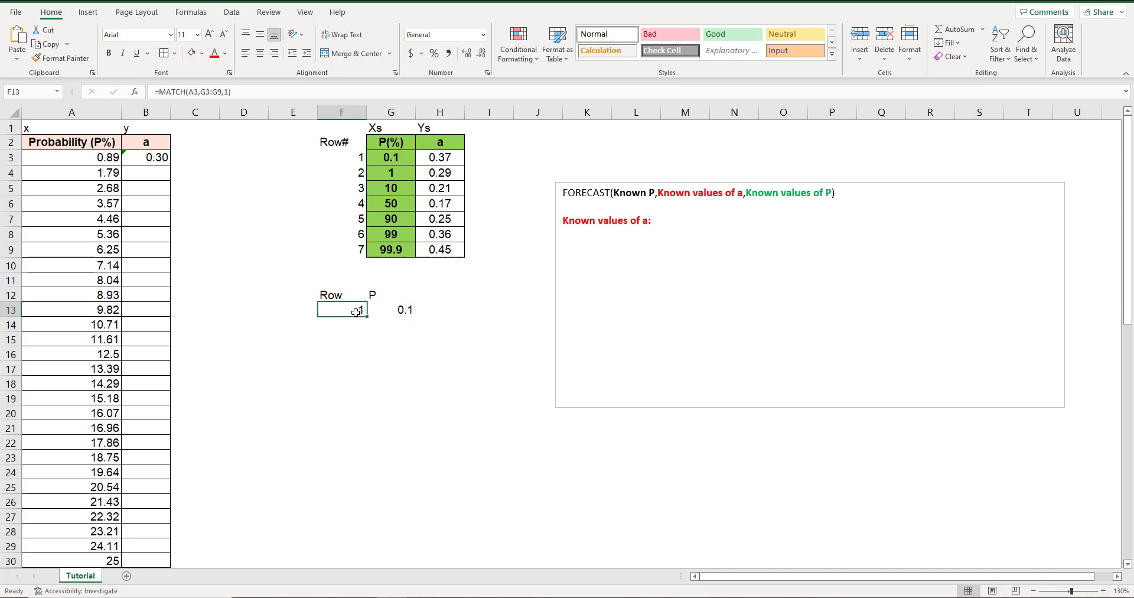
key("F2")
key("Return")
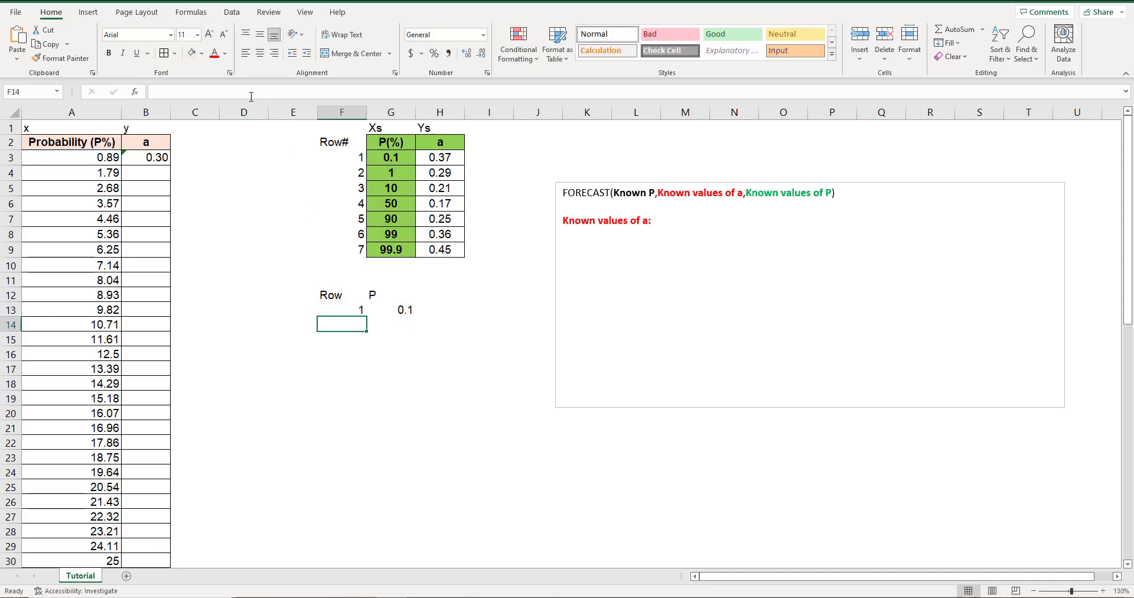
left_click(401, 308)
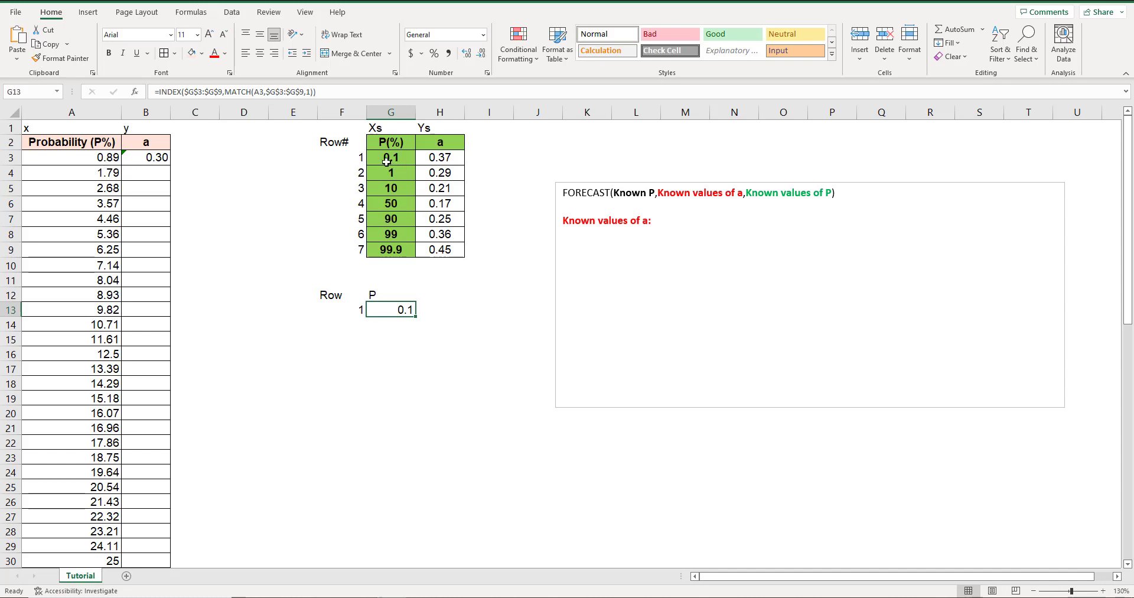
left_click(406, 324)
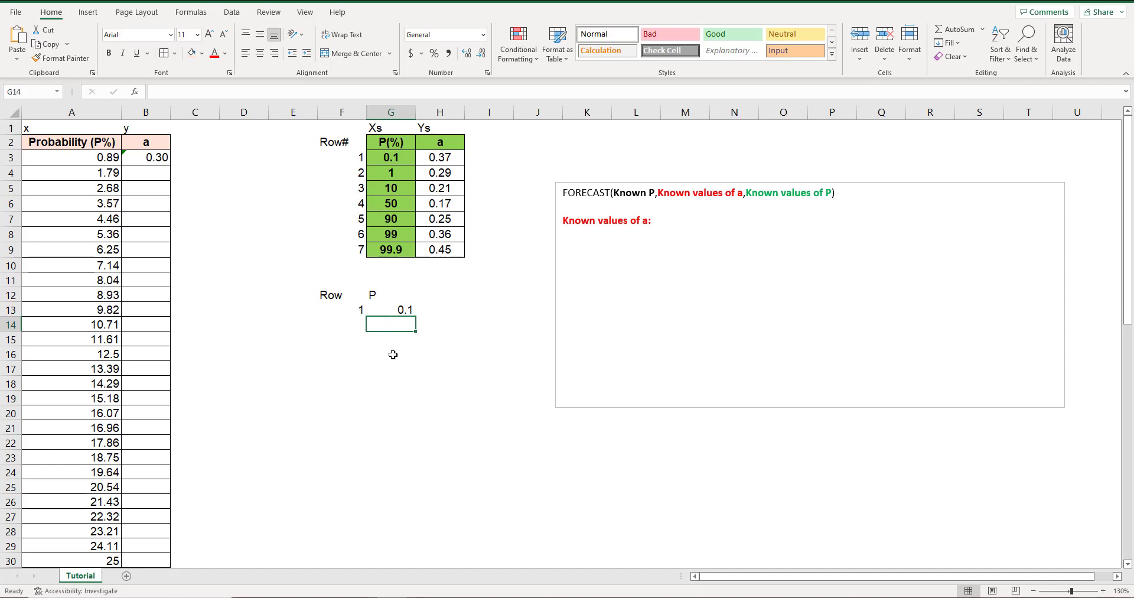
Copy the MATCH formula from F13 into F14 and add 1, giving =MATCH(A3,G3:G9,1)+1.
left_click(348, 307)
left_click_drag(232, 91, 153, 91)
key("ctrl+c")
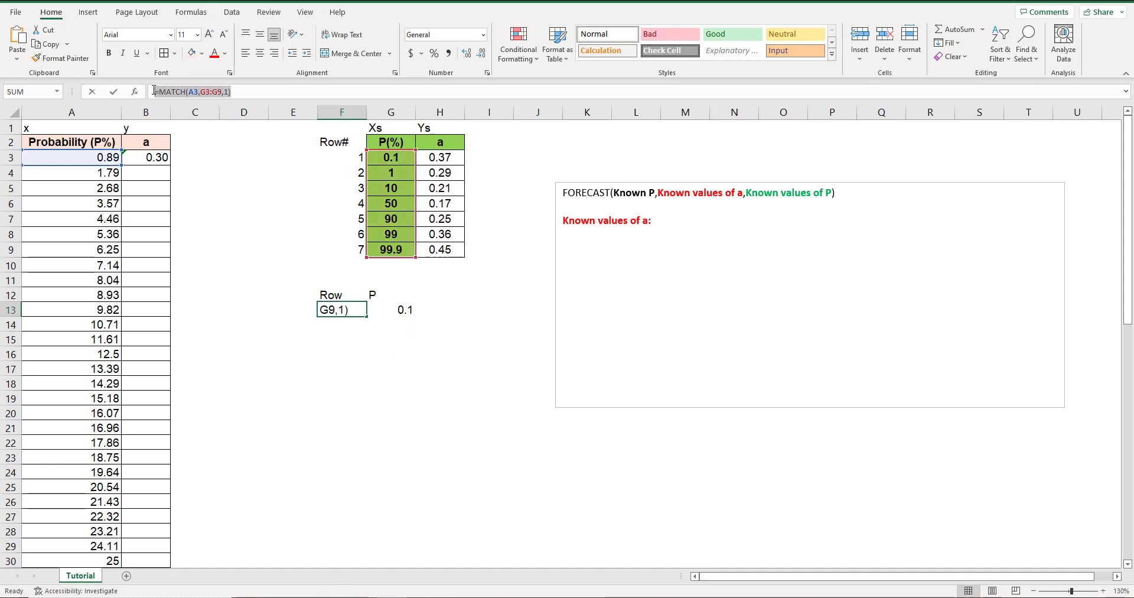
key("Return")
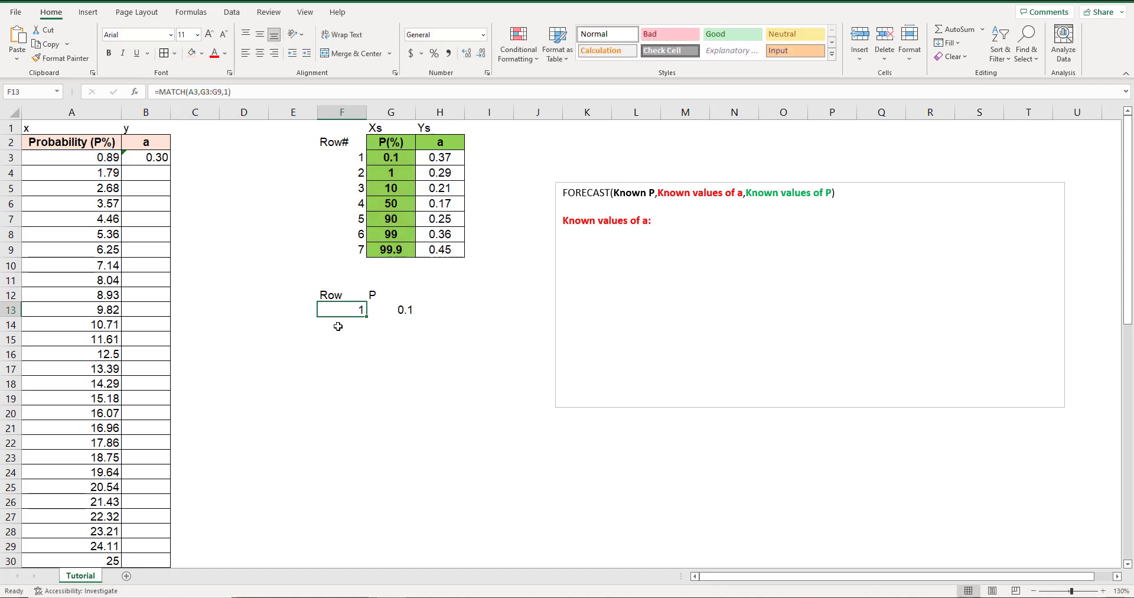
left_click(185, 92)
key("ctrl+v")
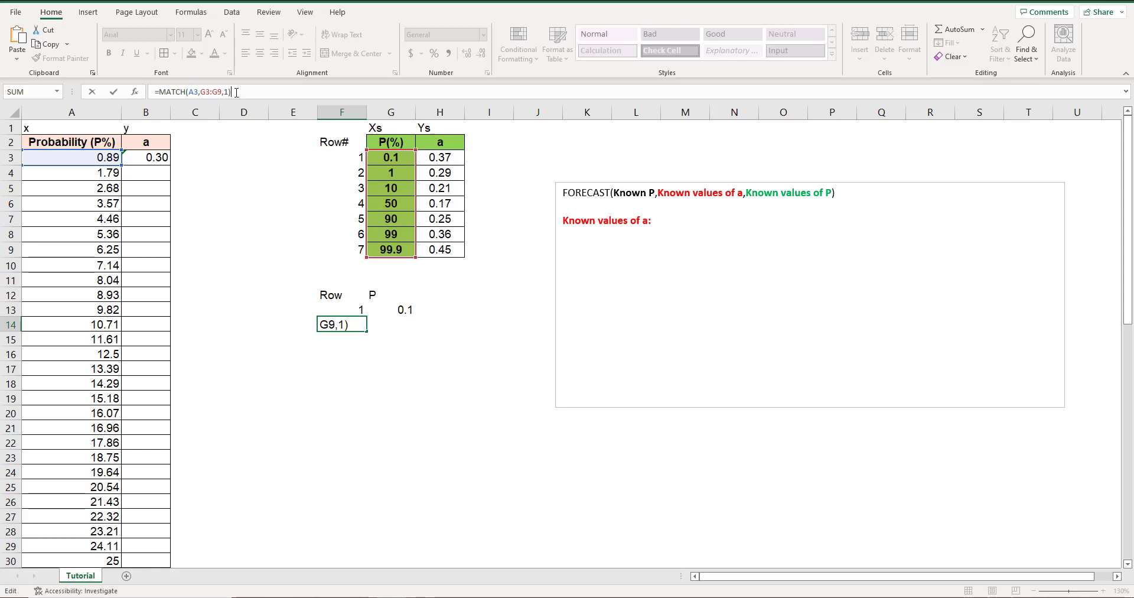
type("+1")
left_click_drag(231, 92, 160, 89)
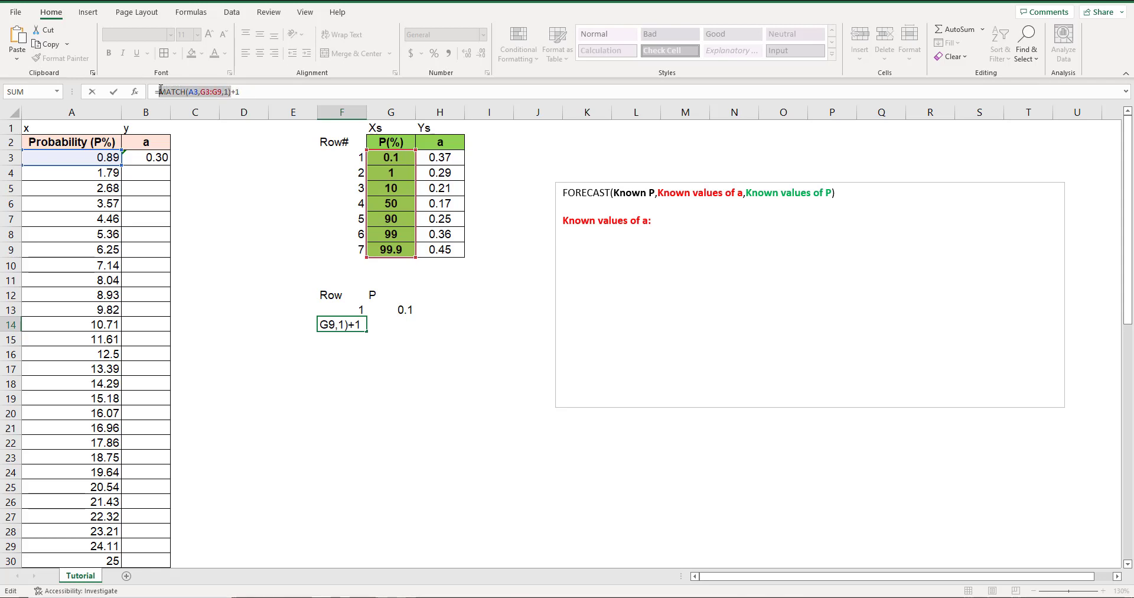
left_click(252, 88)
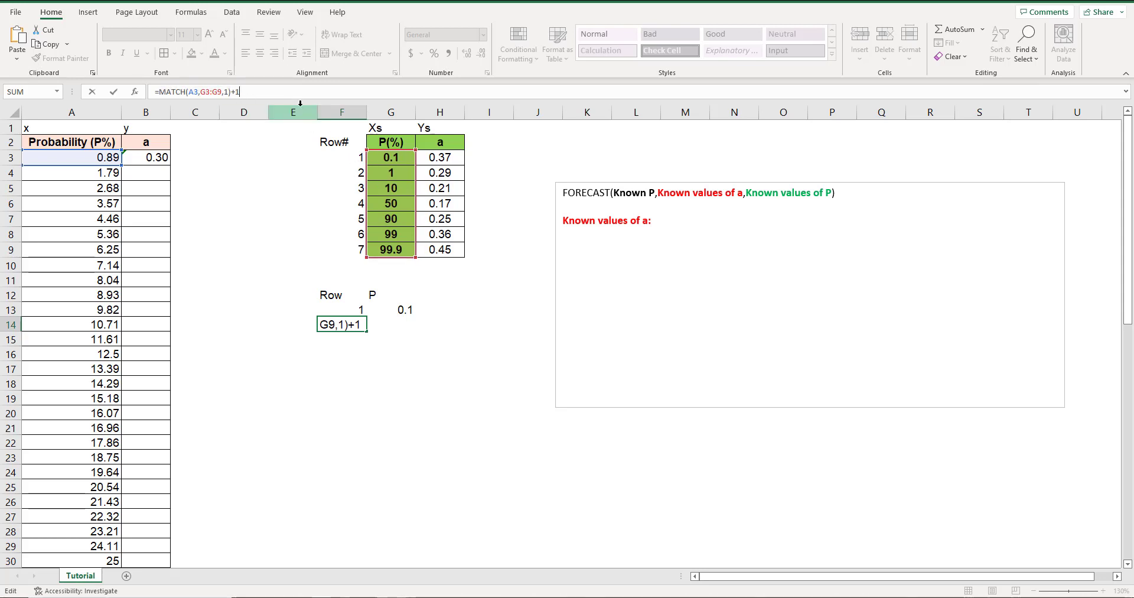
key("Return")
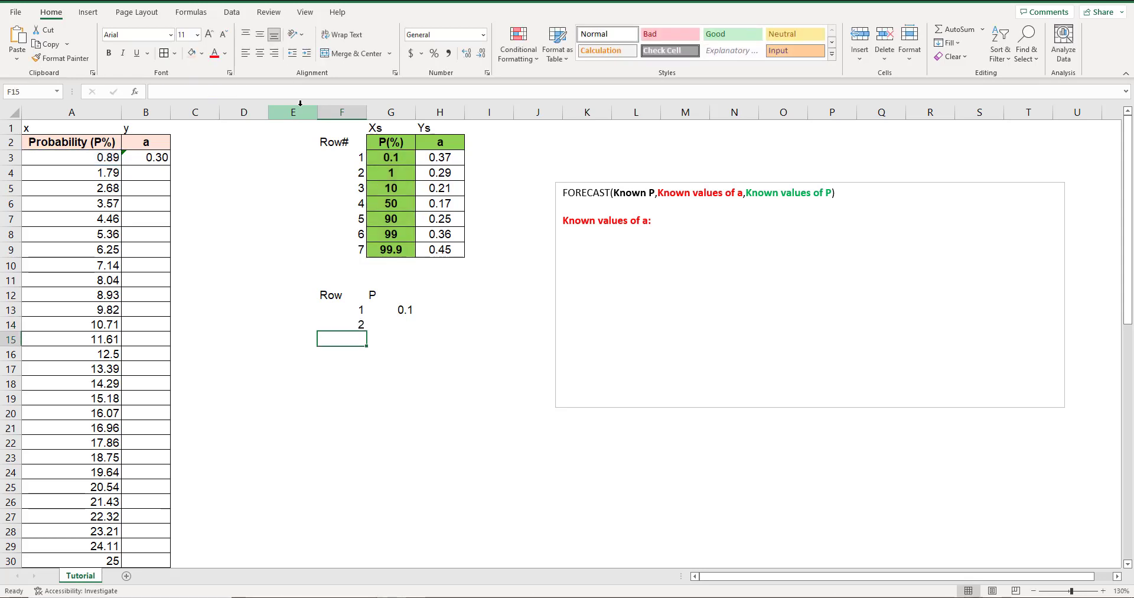
Copy the INDEX formula from G13 into G14 and add +1 after its nested MATCH function for the next row.
left_click(385, 306)
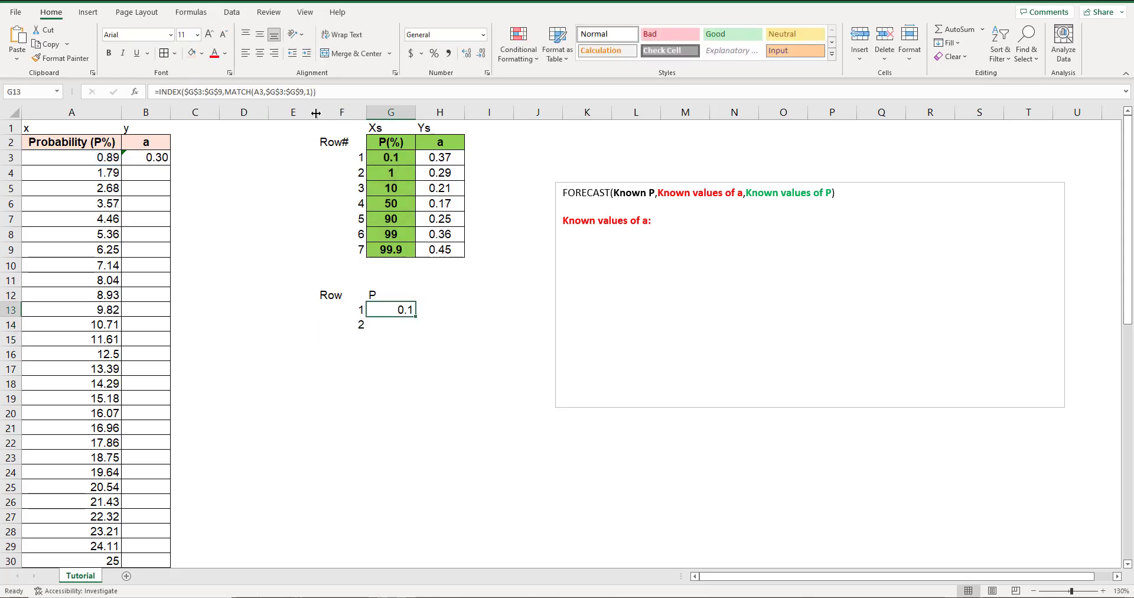
left_click(322, 93)
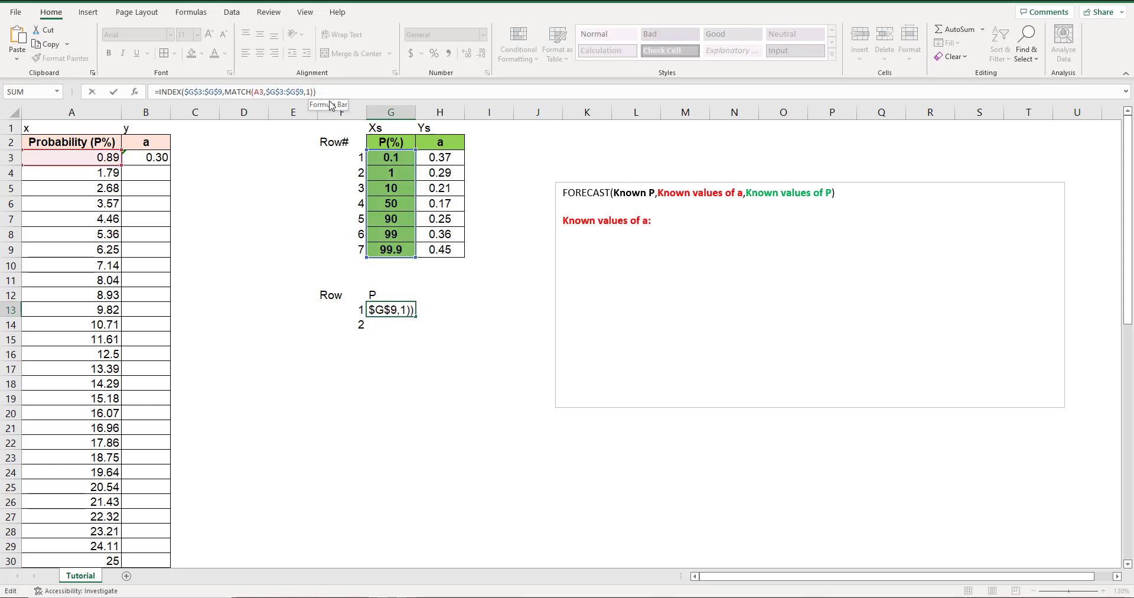
left_click_drag(317, 92, 144, 90)
key("ctrl+c")
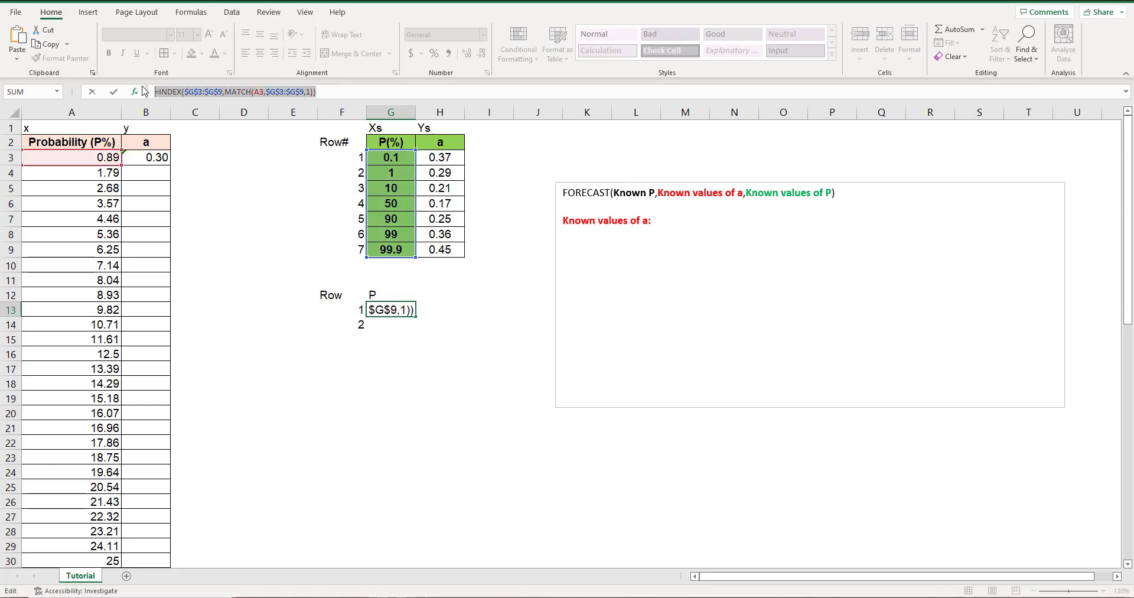
key("Escape")
left_click(389, 328)
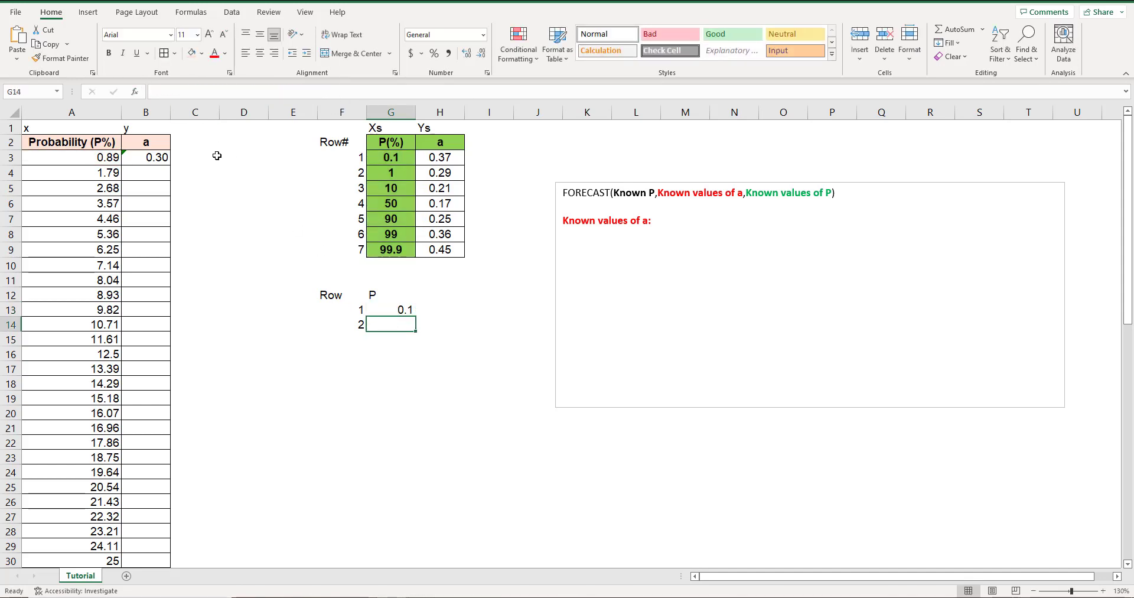
key("ctrl+v")
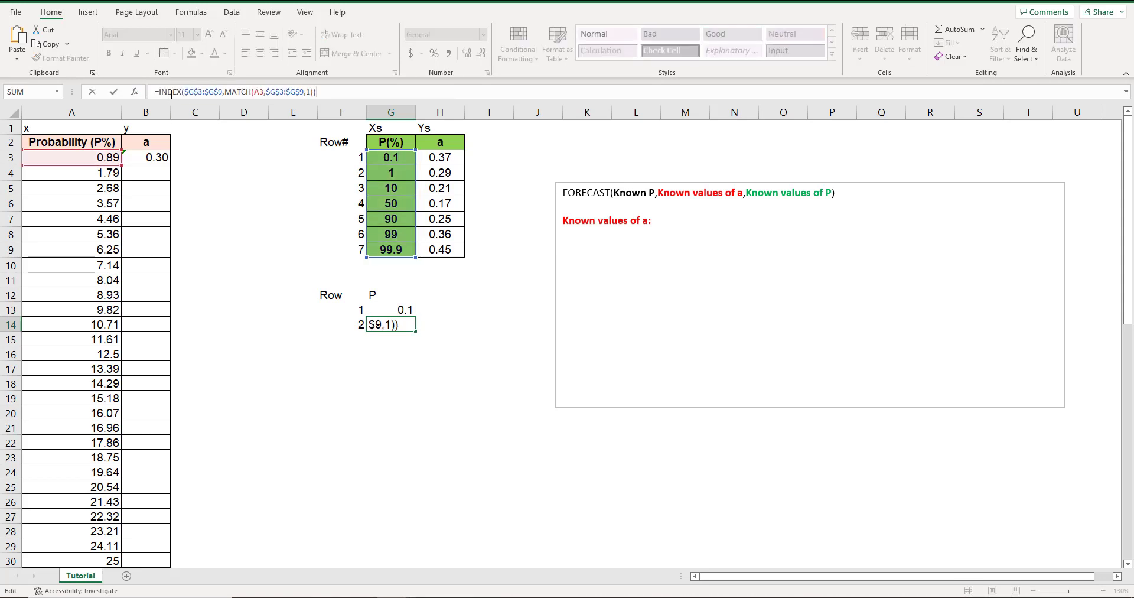
left_click(314, 92)
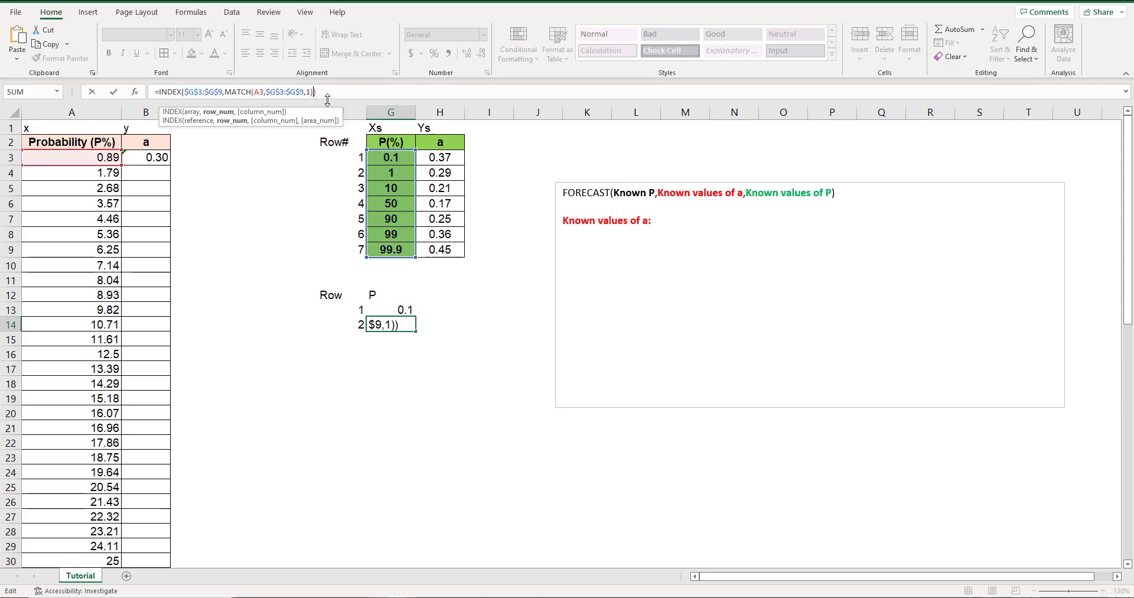
type("+1")
key("Return")
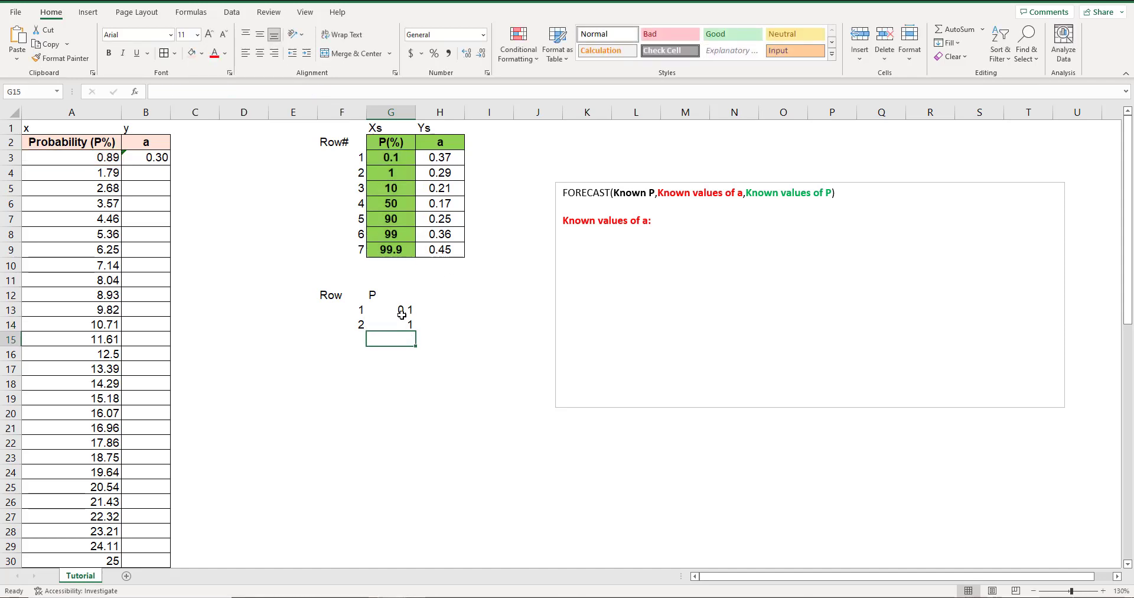
Add a green "Known values of P:" heading to the text box below "Known values of a:", reusing the FORECAST argument text.
left_click(762, 193)
left_click_drag(746, 194, 830, 197)
key("ctrl+c")
left_click(621, 262)
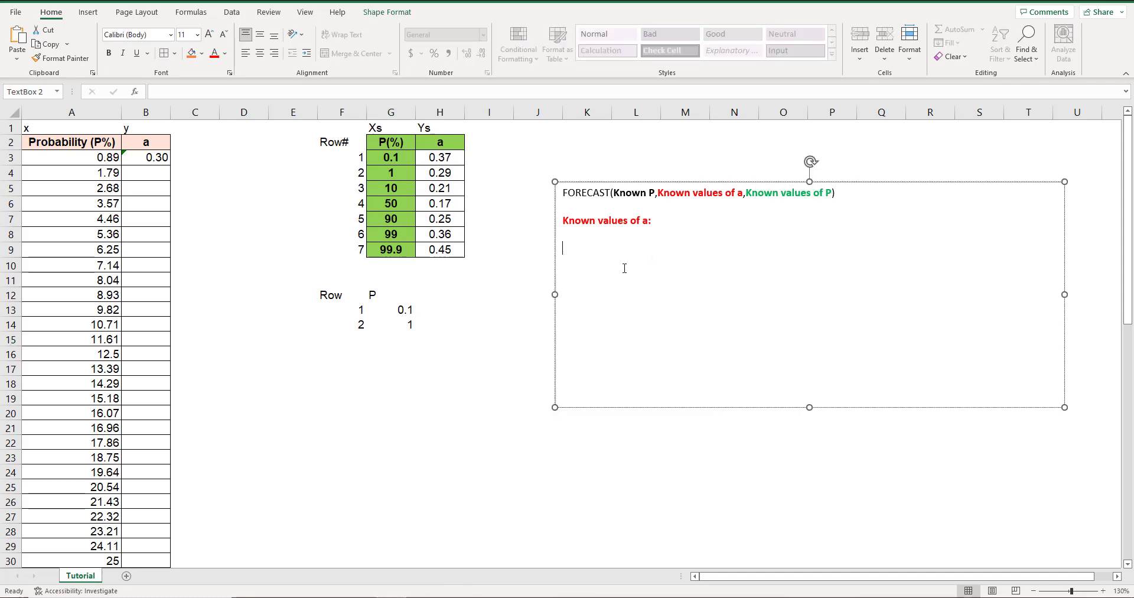
key("ctrl+v")
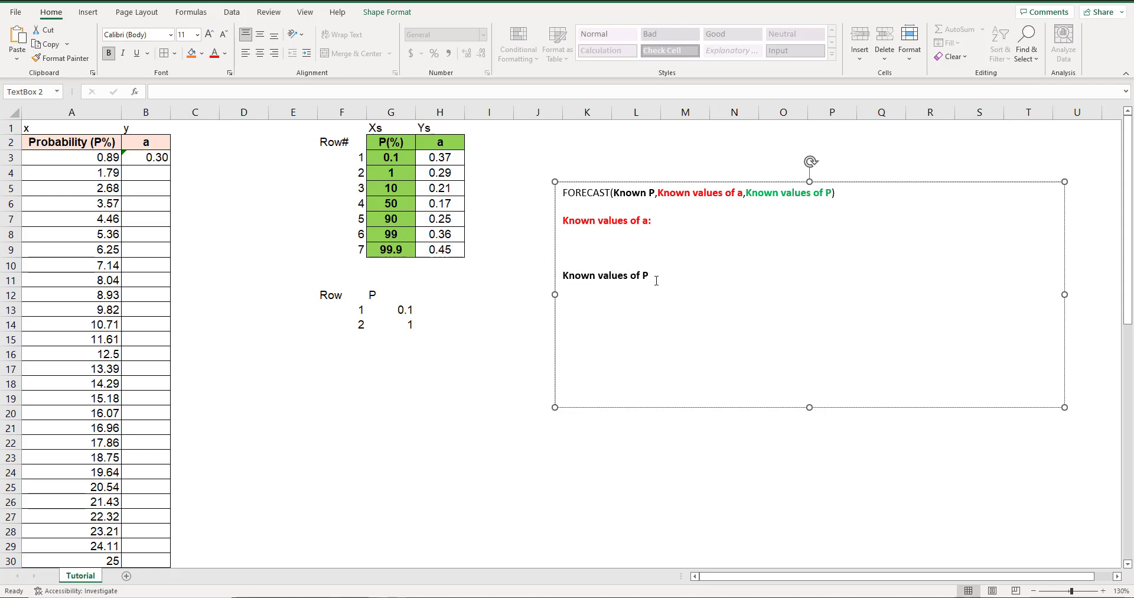
triple_click(656, 281)
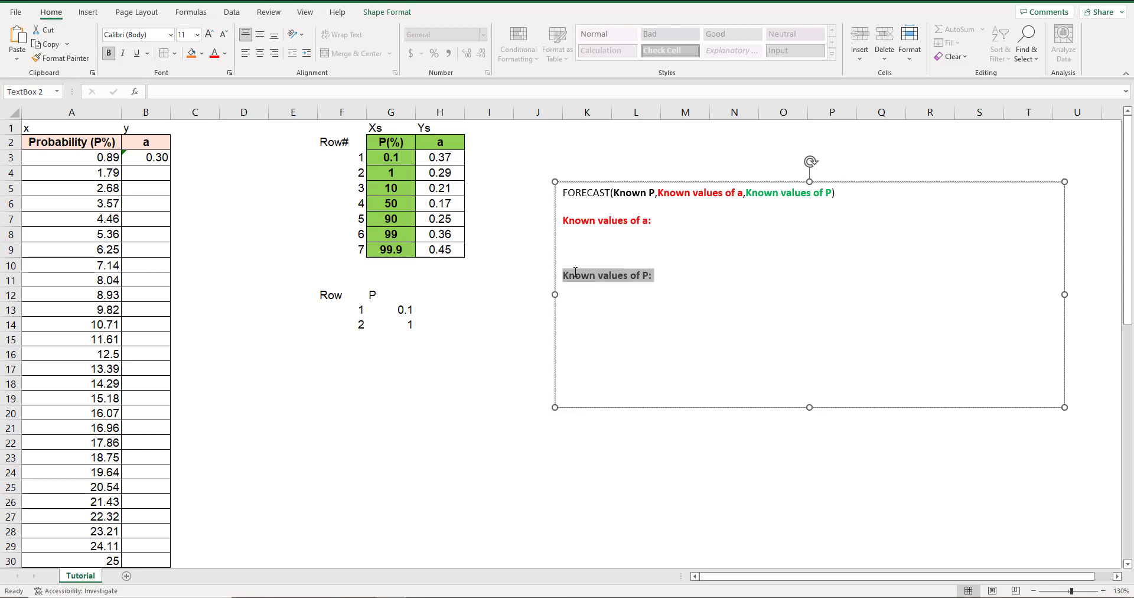
left_click(225, 53)
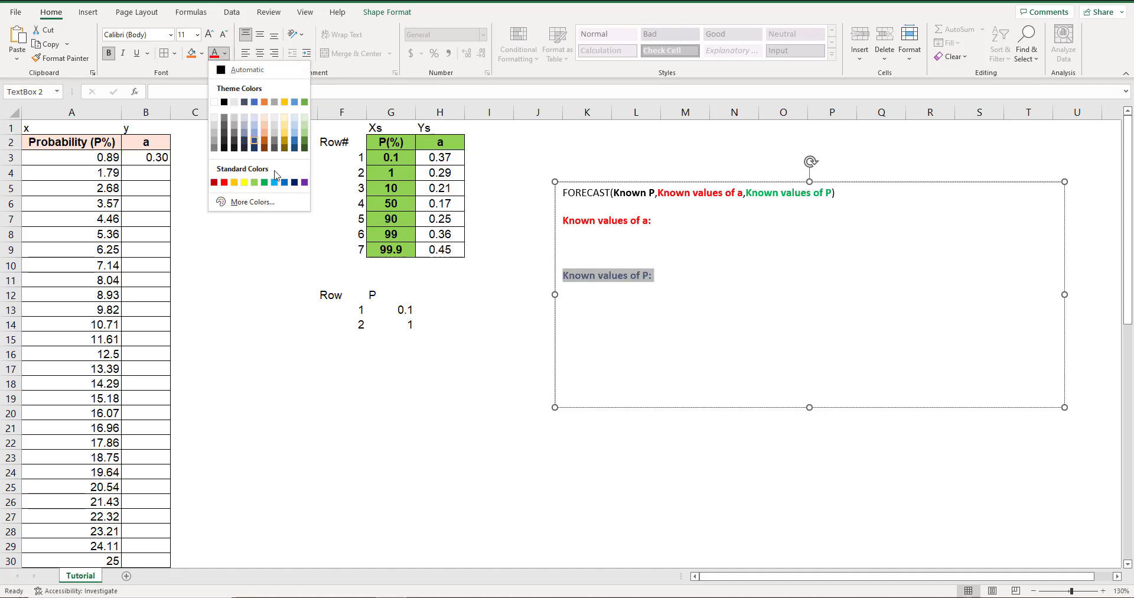
left_click(270, 176)
left_click(672, 287)
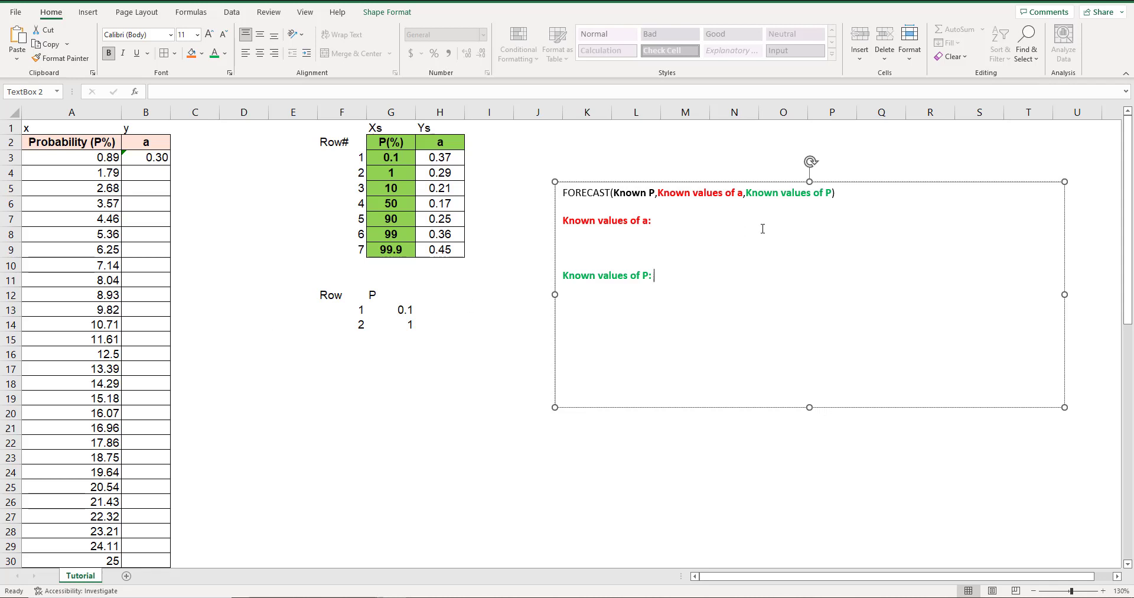
left_click_drag(746, 193, 833, 195)
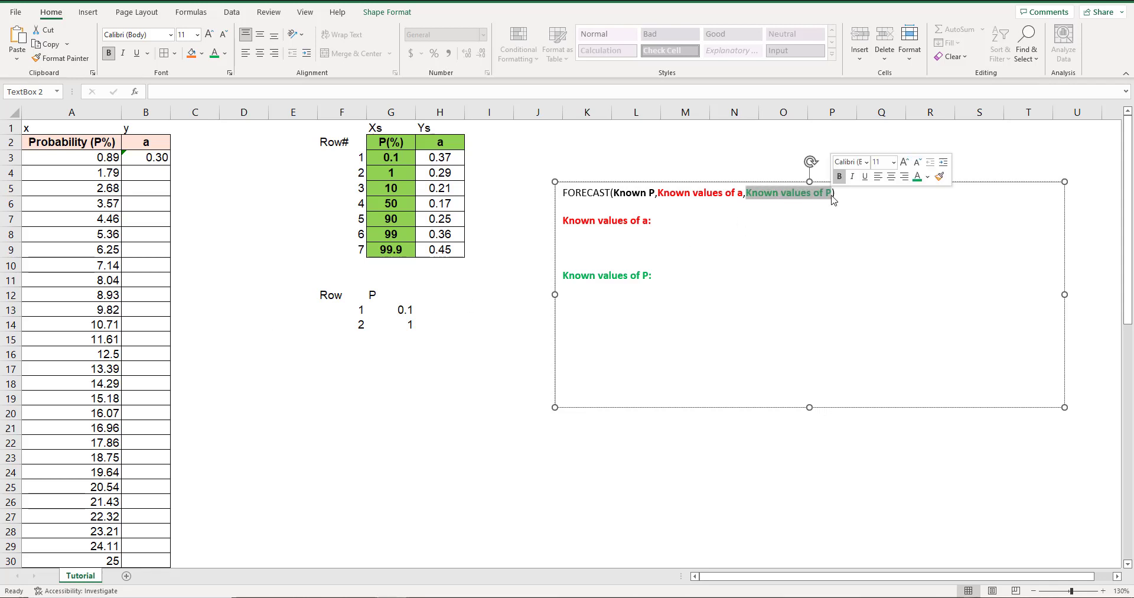
Copy G13's INDEX formula without its equals sign after the "Known values of P:" heading in the text box and add a colon.
left_click(394, 312)
left_click_drag(315, 92, 161, 90)
key("ctrl+c")
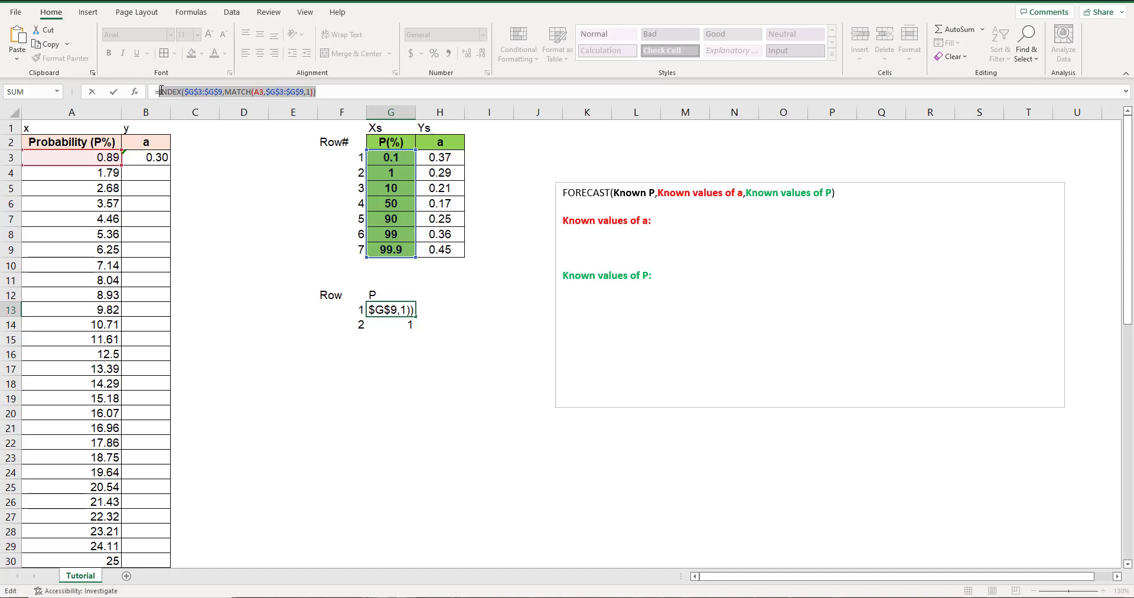
left_click(732, 278)
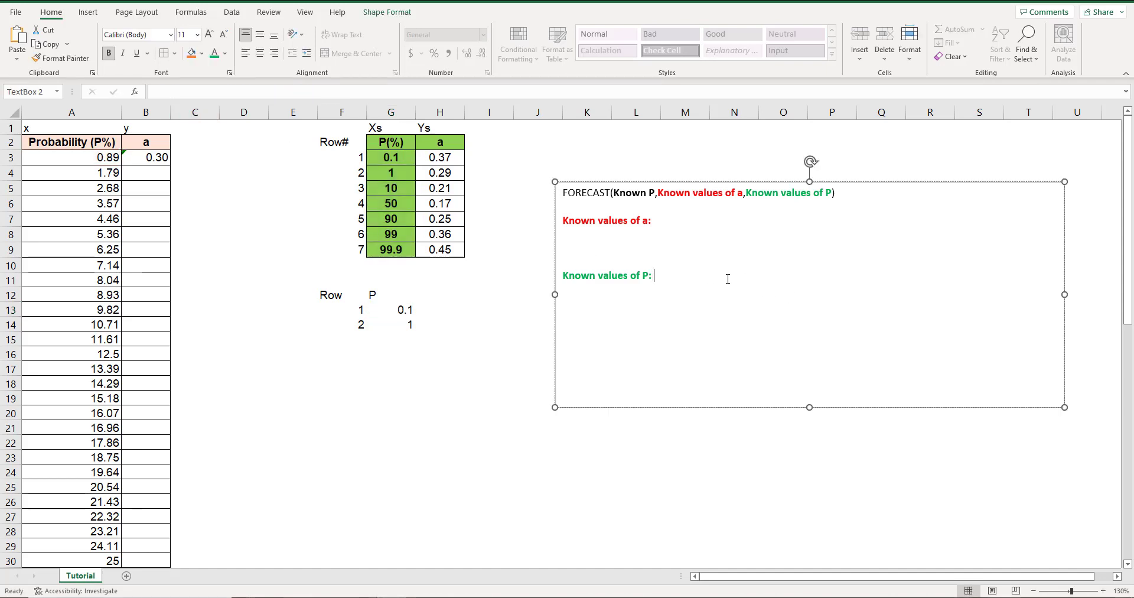
key("ctrl+v")
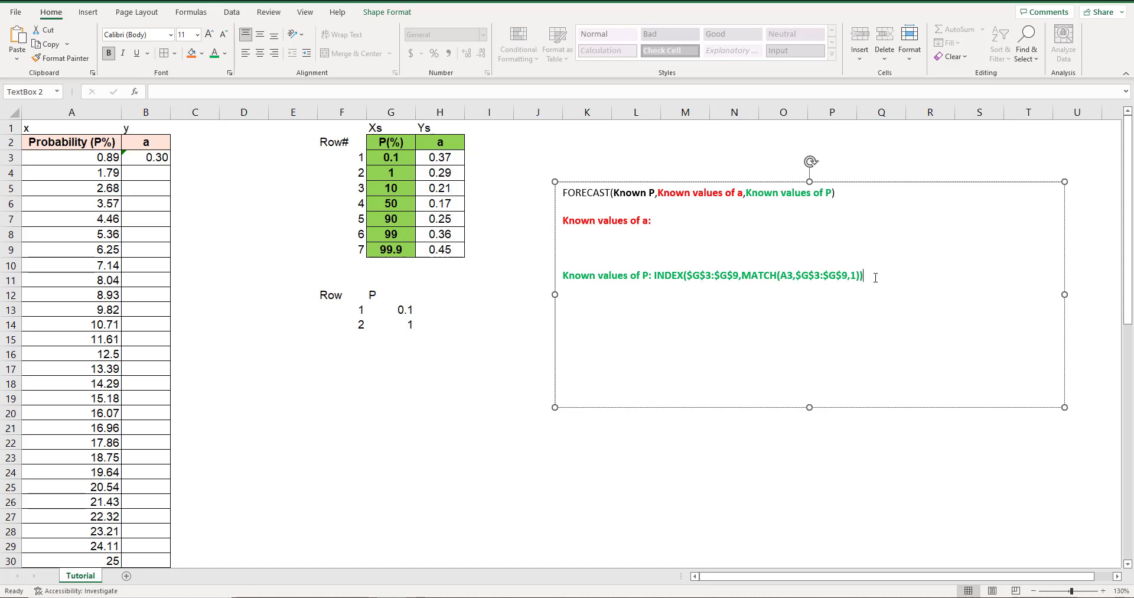
left_click(405, 310)
left_click_drag(408, 323, 409, 324)
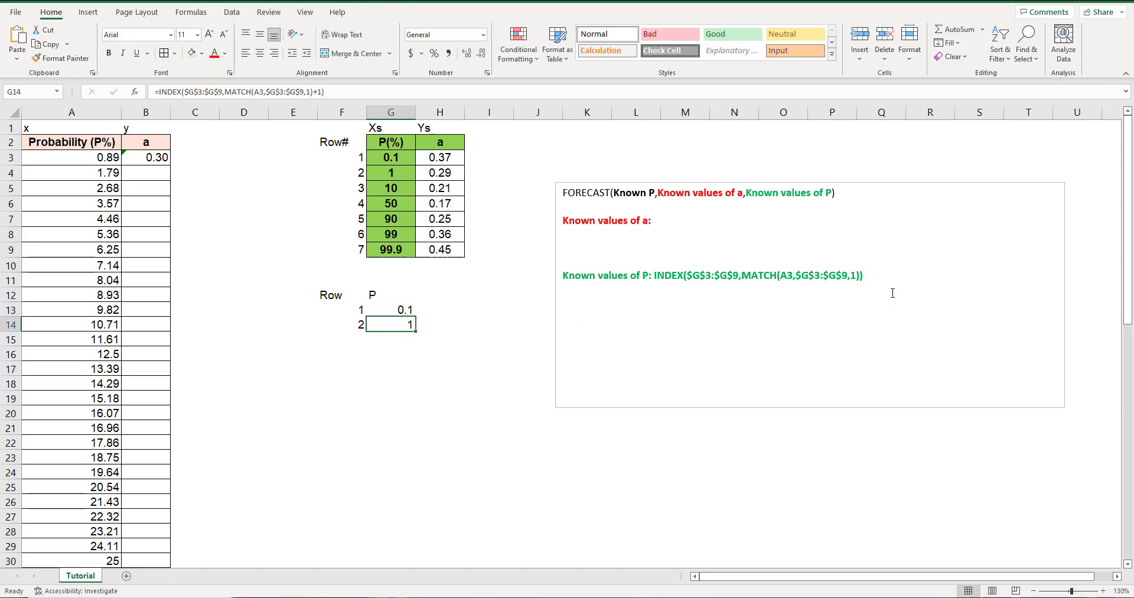
left_click(888, 285)
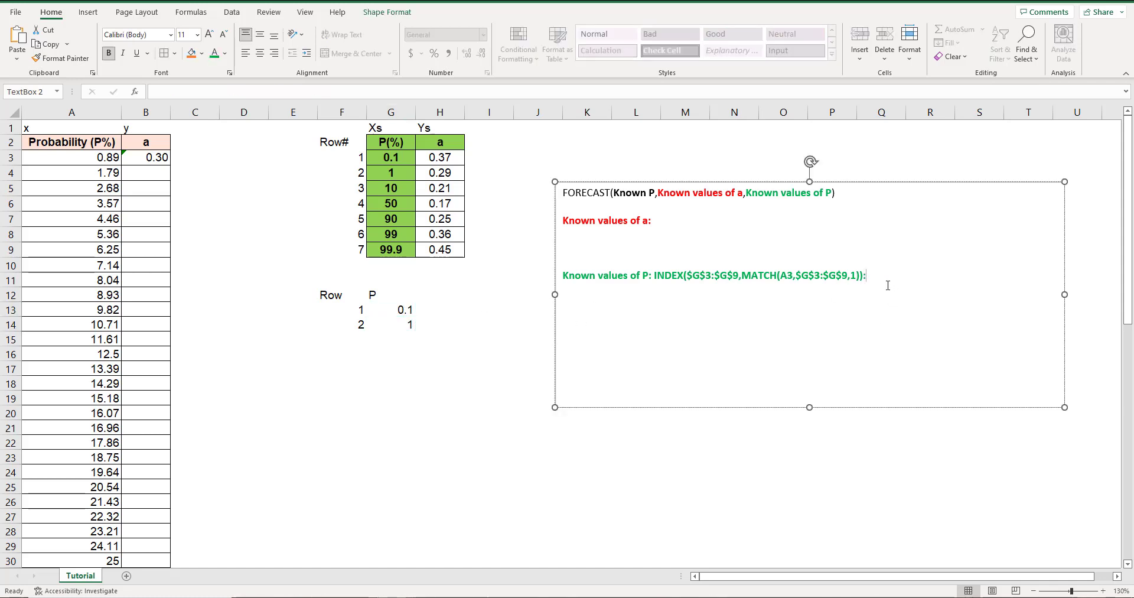
Append G14's formula, INDEX($G$3:$G$9,MATCH(A3,$G$3:$G$9,1)+1), after the colon in the text box to complete the known P range.
left_click(391, 324)
left_click_drag(326, 92, 160, 90)
key("ctrl+c")
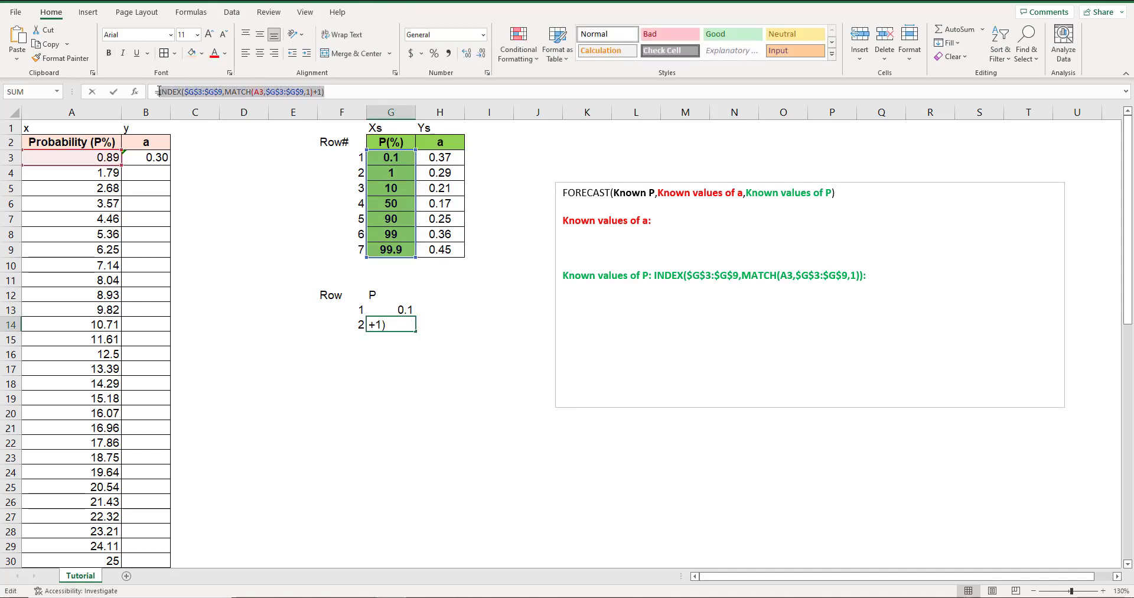
left_click(884, 272)
key("ctrl+v")
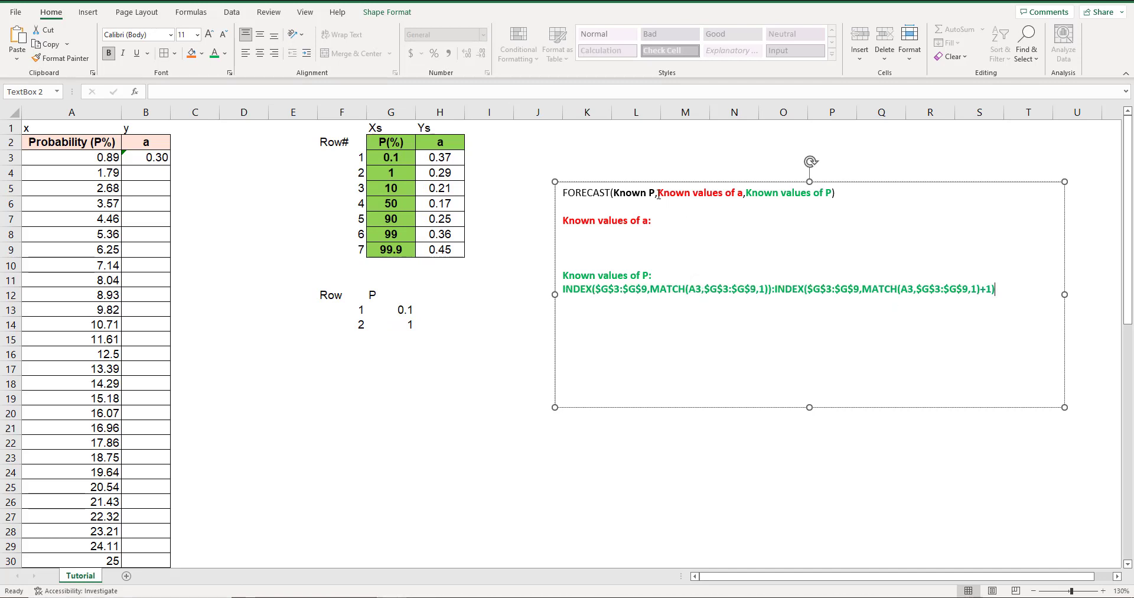
Label cell H12 "a" to head a new helper column beside the P lookups.
left_click_drag(658, 195, 741, 196)
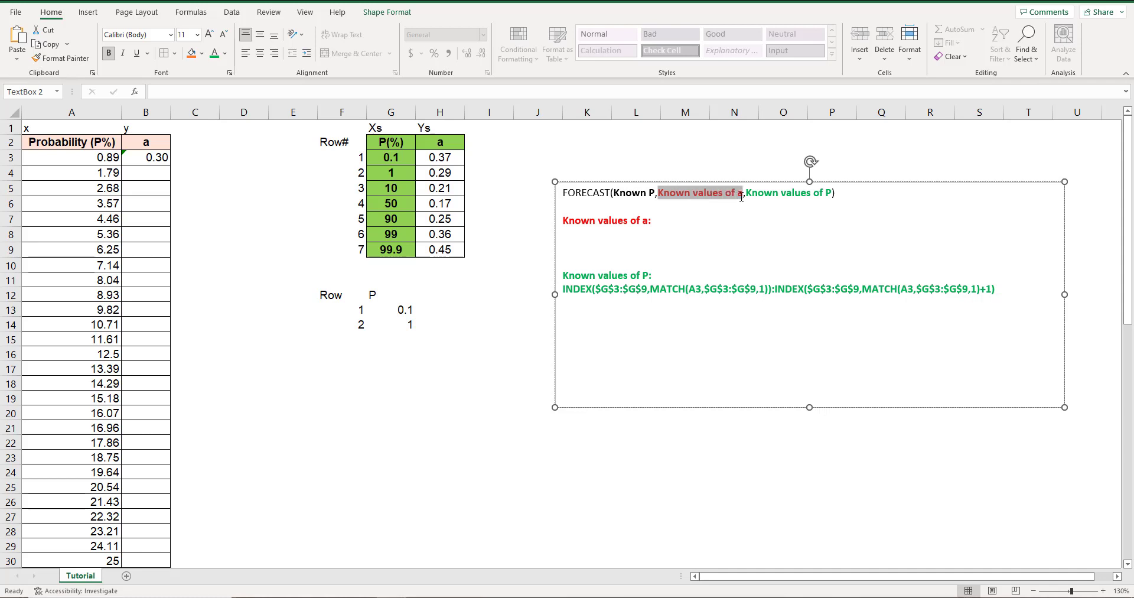
left_click(689, 222)
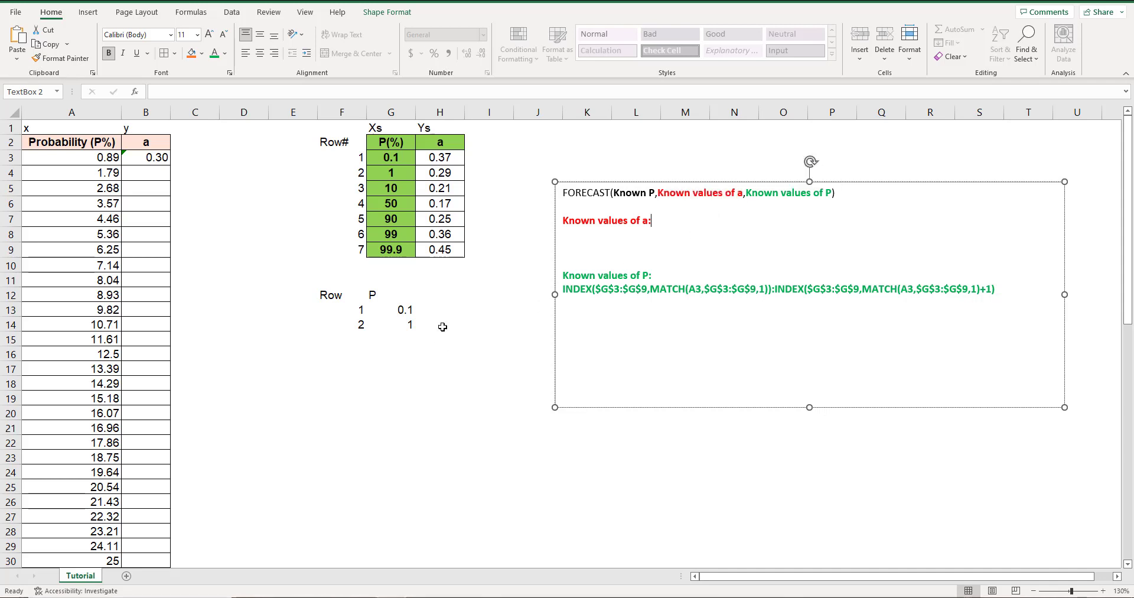
left_click(448, 296)
type("a")
key("Return")
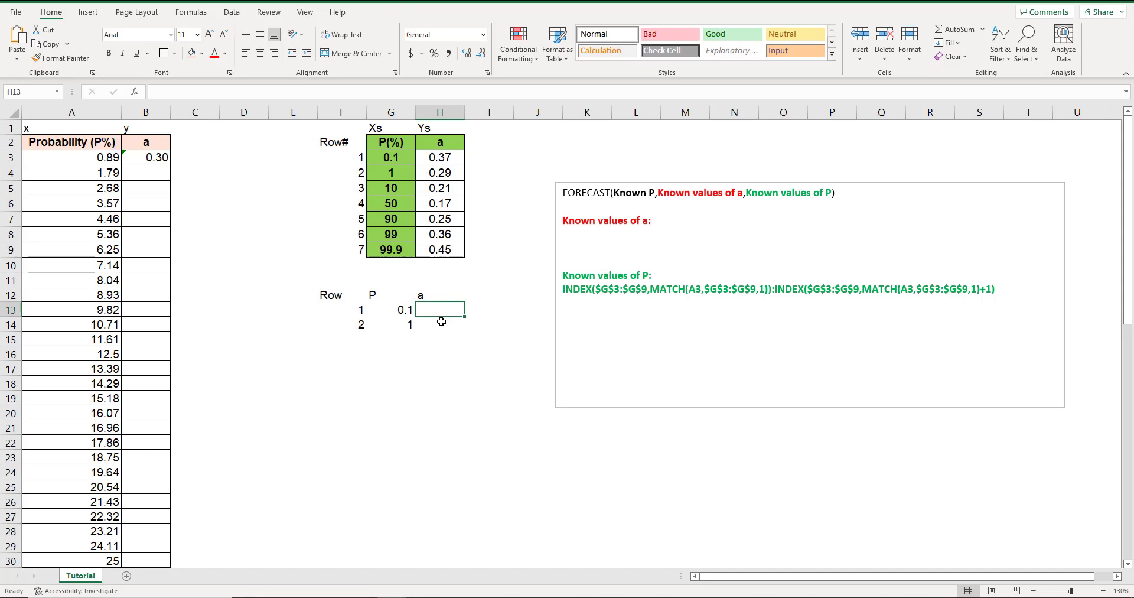
Start an INDEX formula in H13 over the a values, with the array locked as $H$3:$H$9.
type("=")
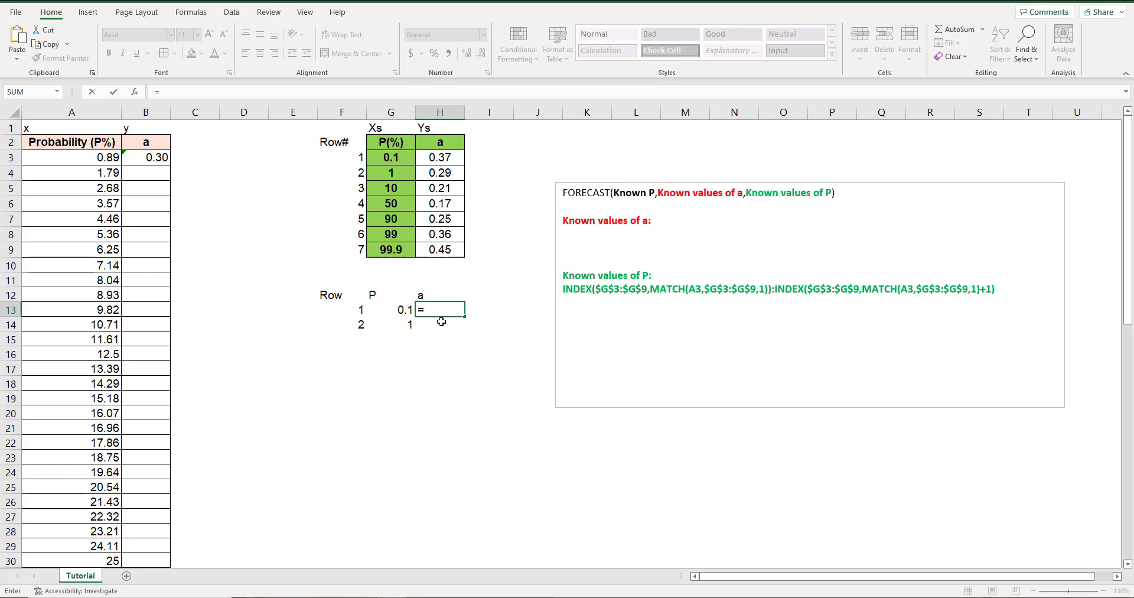
type("inde")
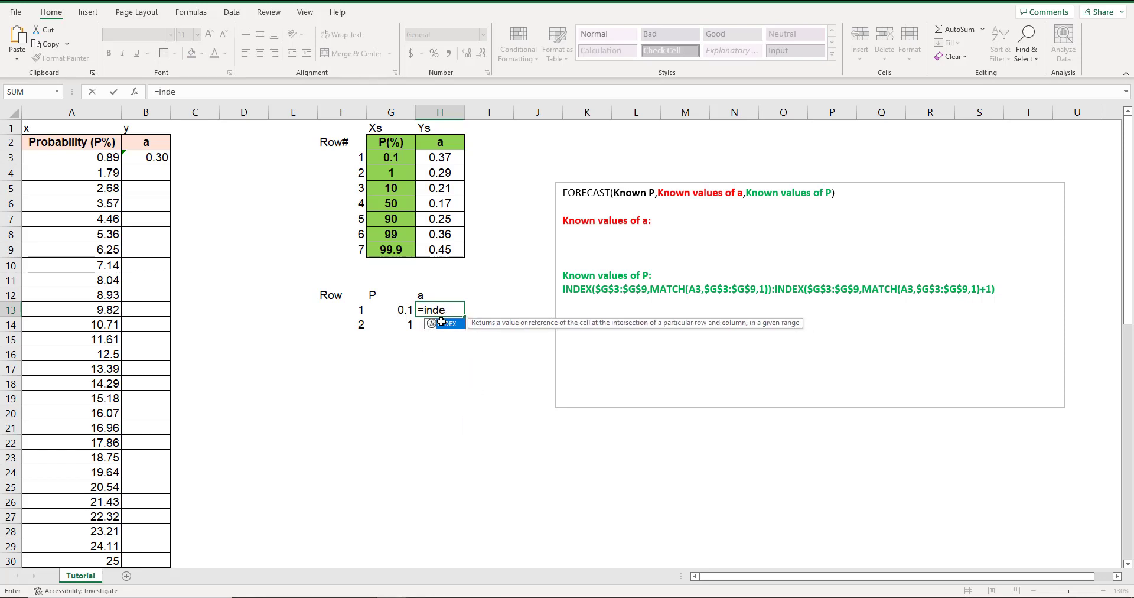
type("x(")
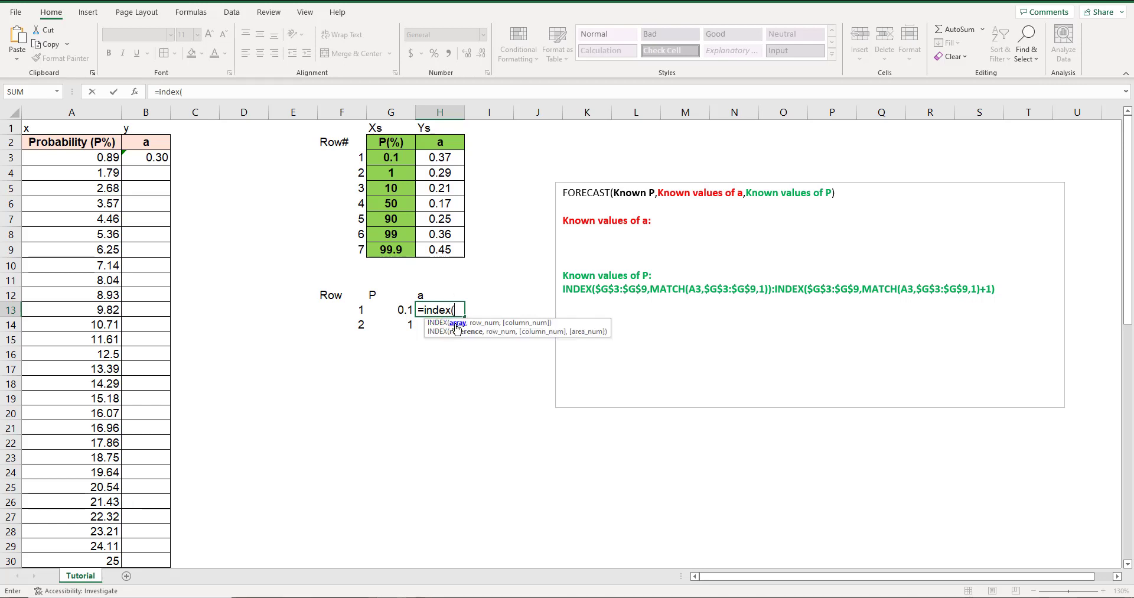
left_click_drag(443, 159, 443, 248)
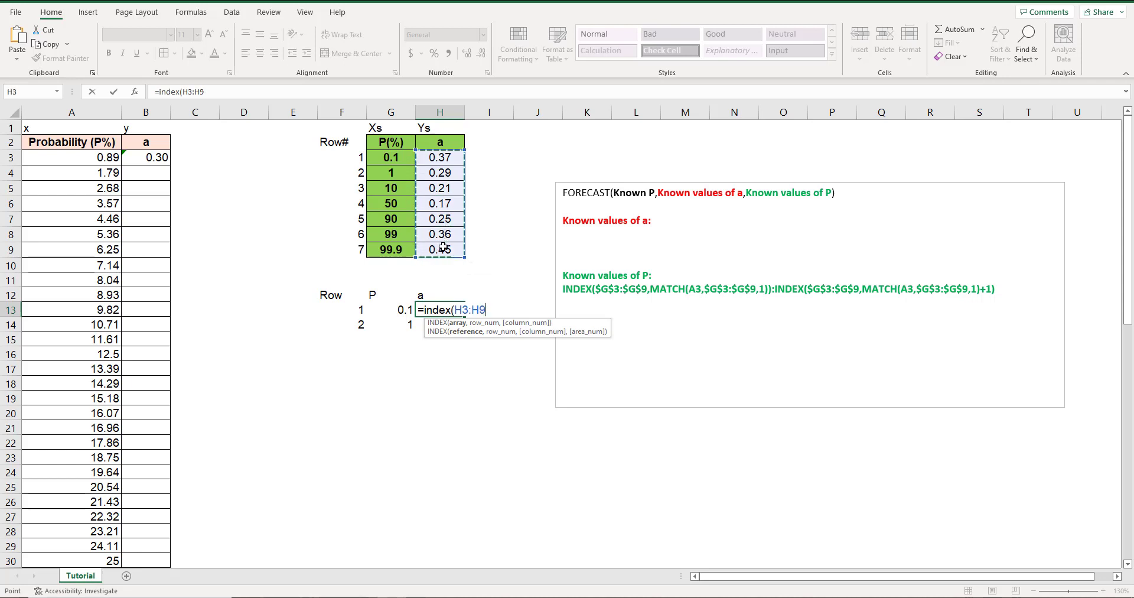
type(",")
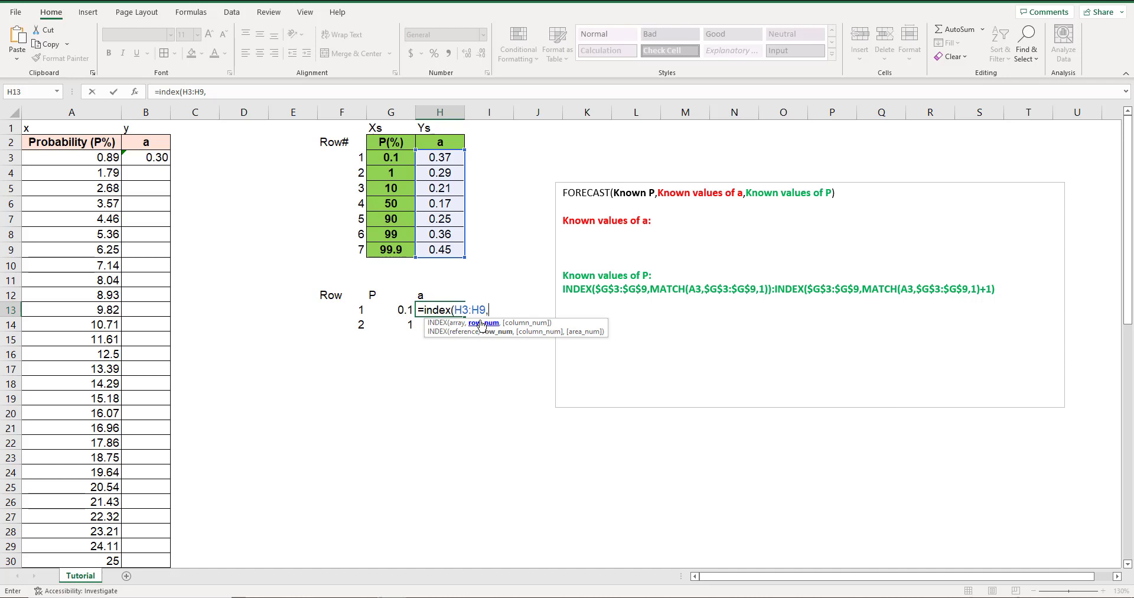
left_click(191, 92)
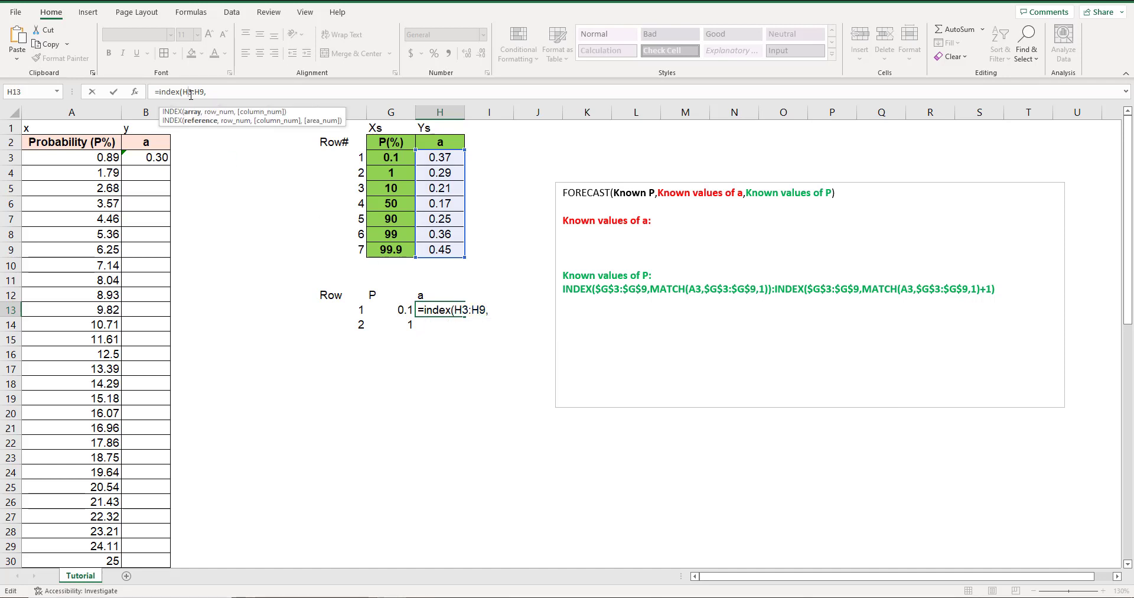
key("F4")
left_click(209, 93)
key("F4")
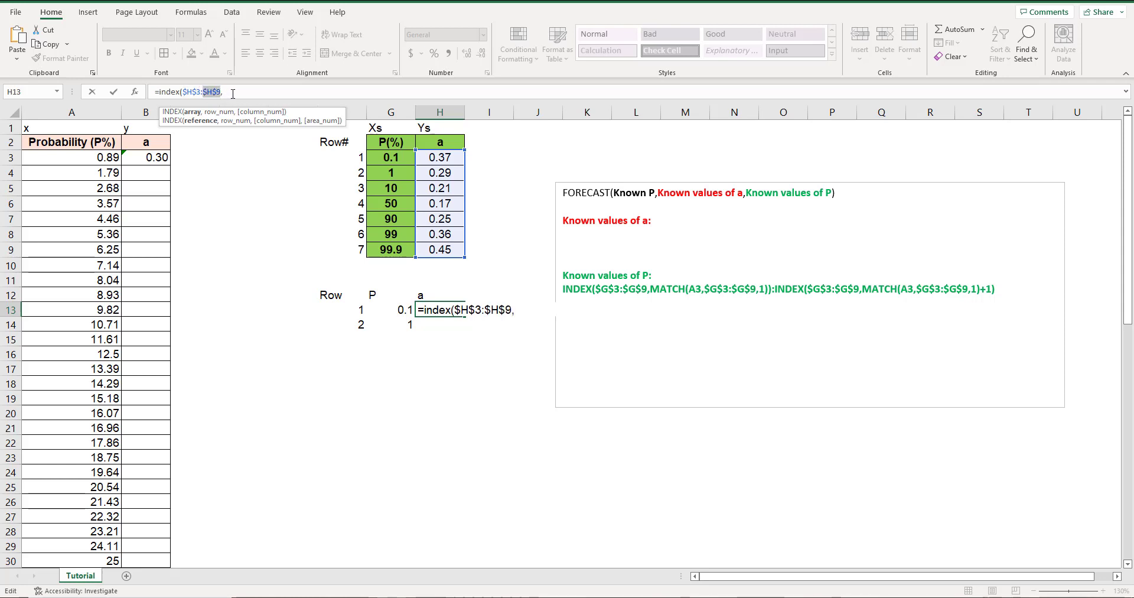
left_click(235, 92)
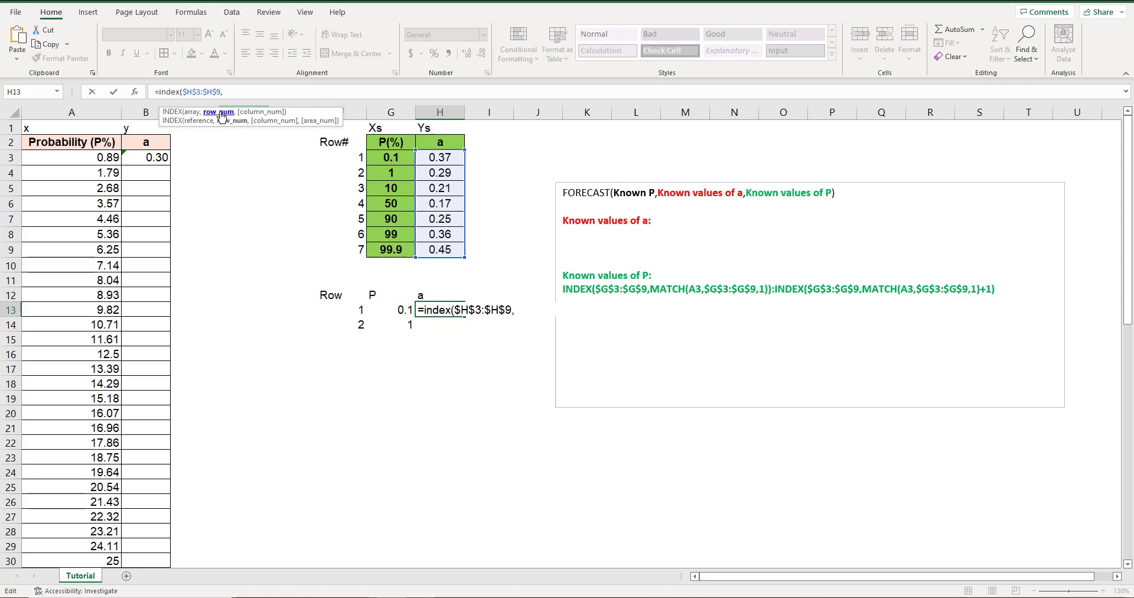
Nest a MATCH function as H13's row number, looking up A3 in the absolute range $G$3:$G$9.
type("matc")
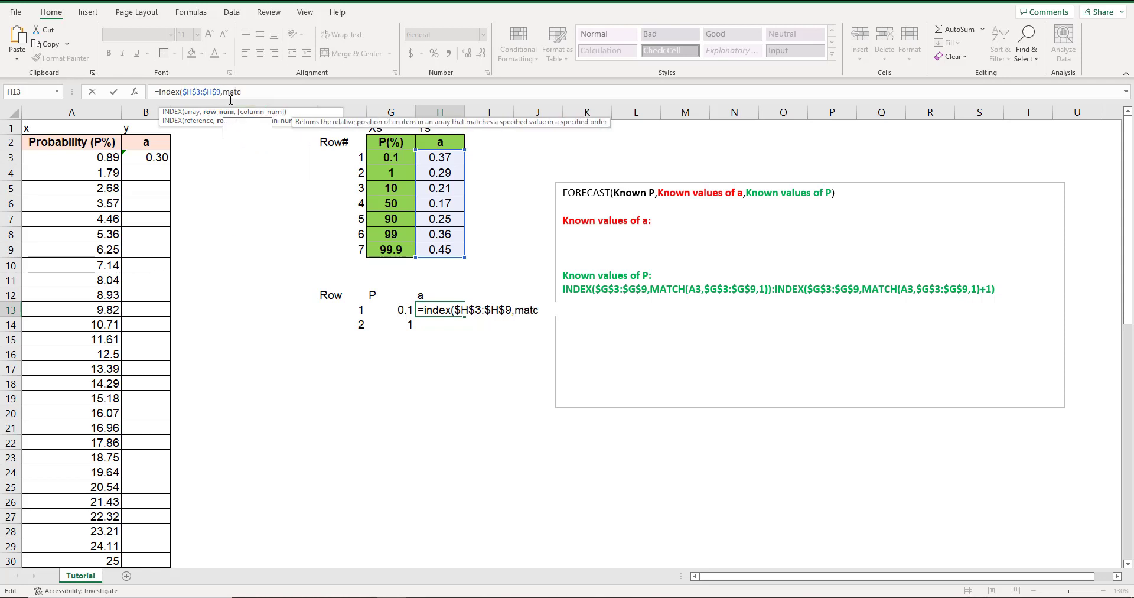
type("h(")
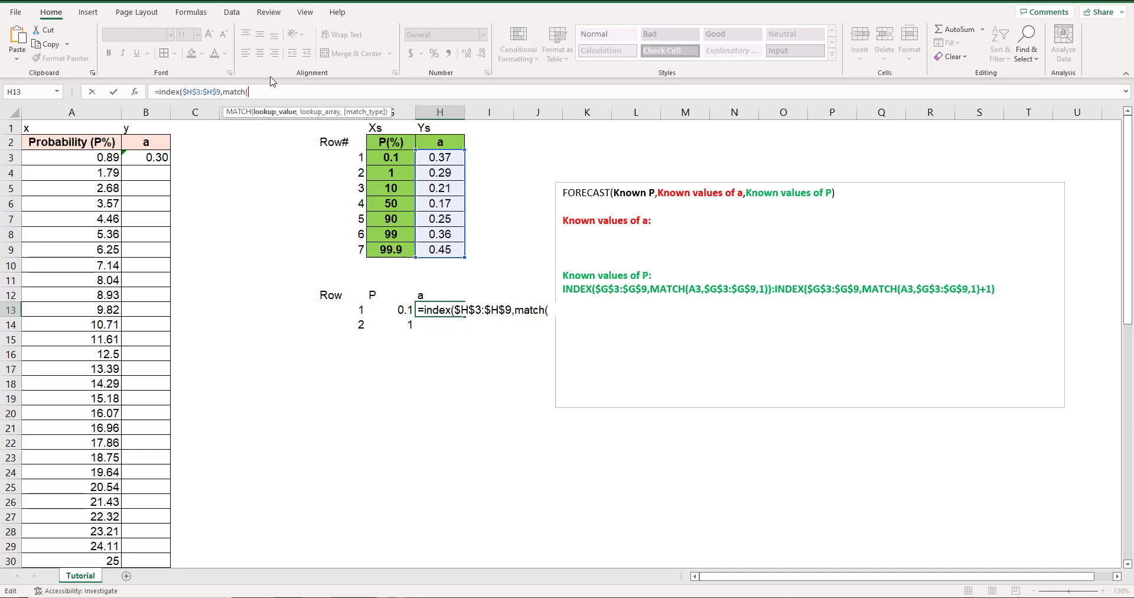
left_click(96, 157)
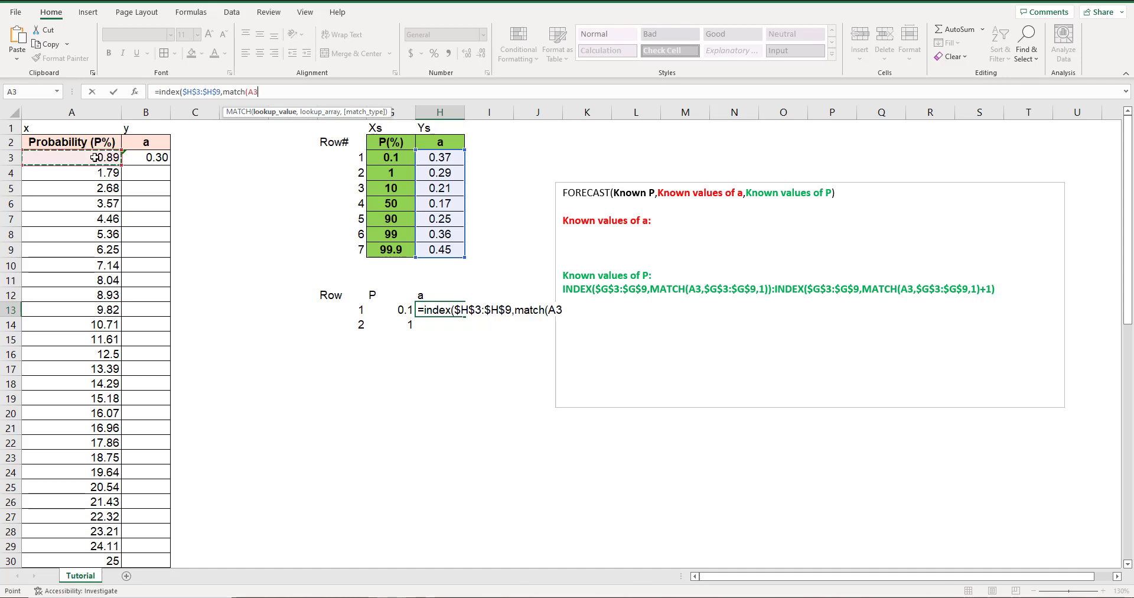
type(",")
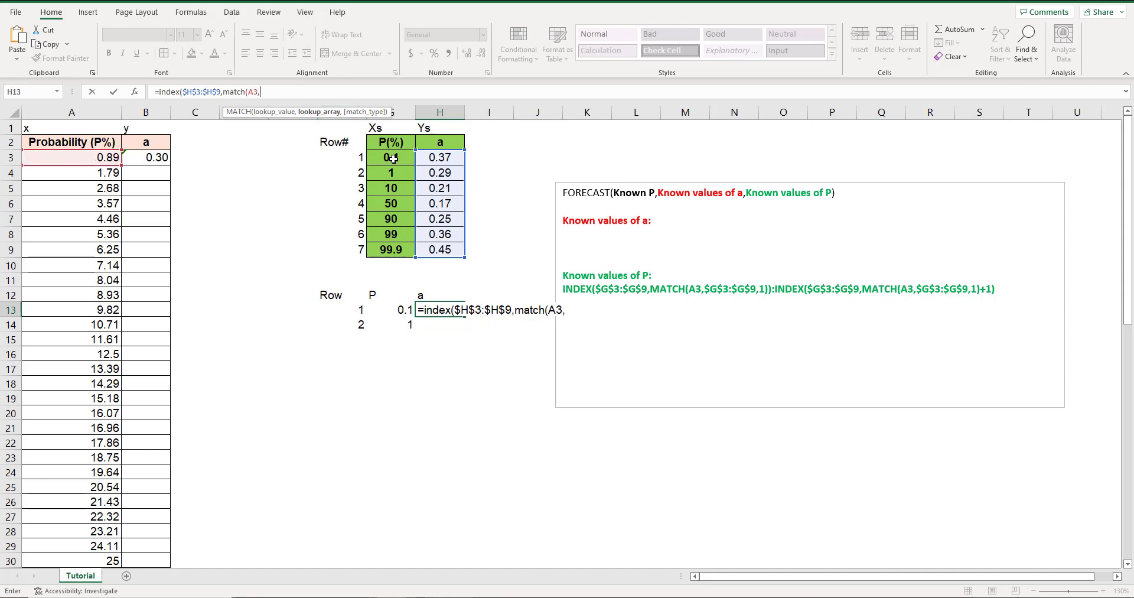
left_click_drag(400, 160, 391, 249)
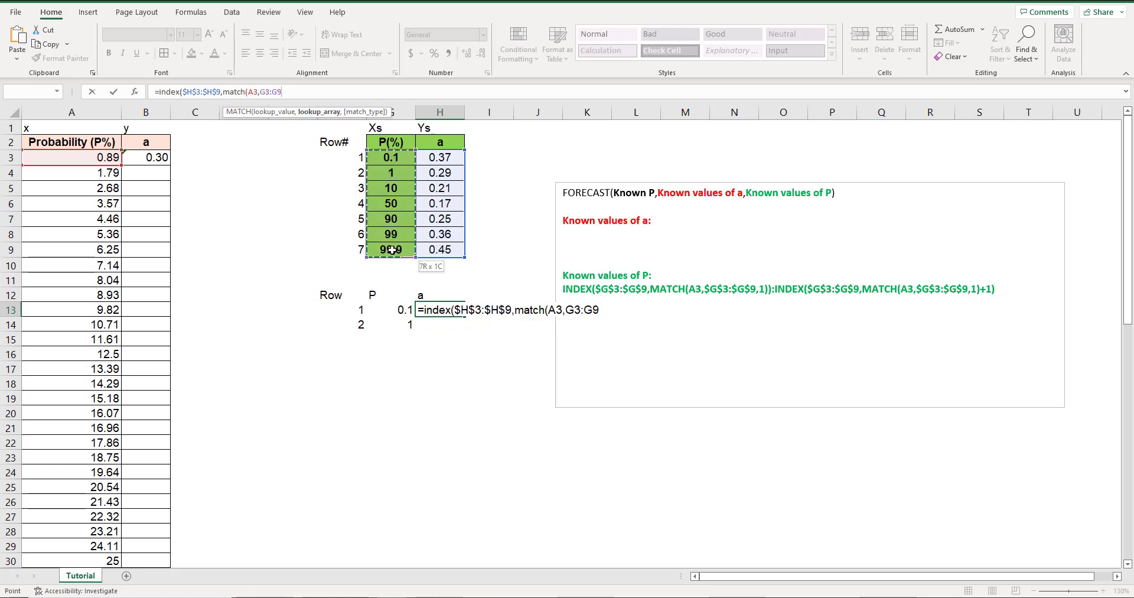
left_click(266, 91)
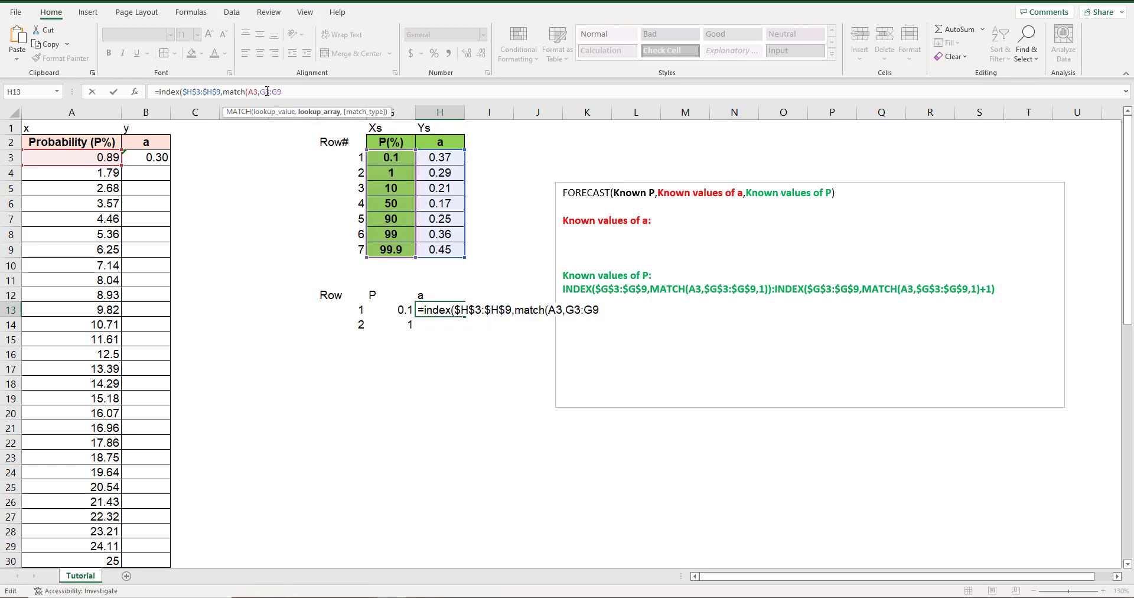
key("F4")
left_click(286, 92)
key("F4")
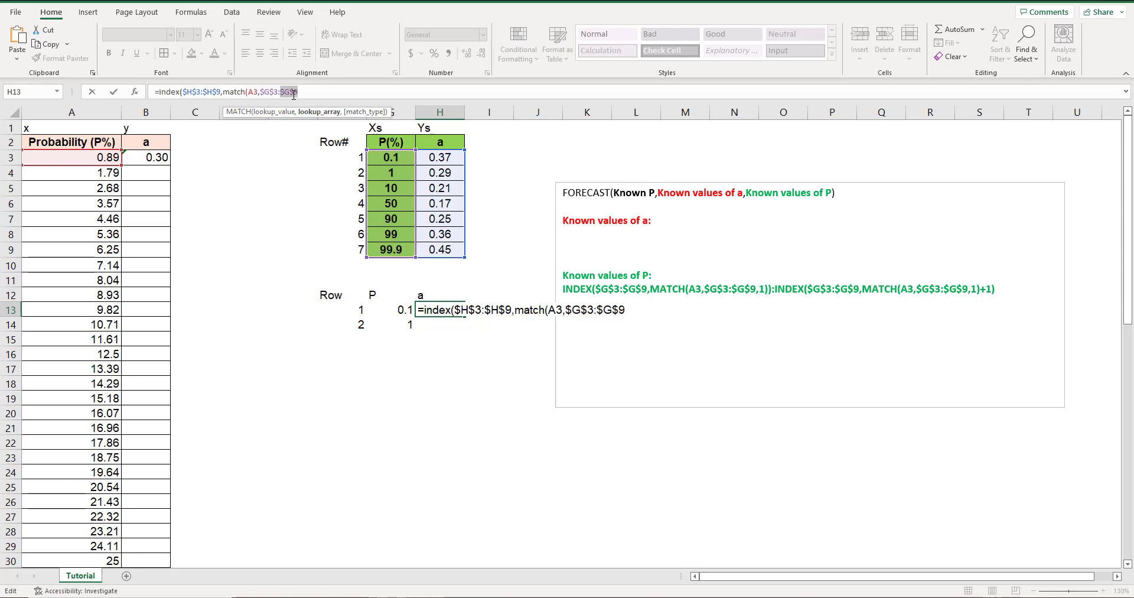
Finish H13's formula with match type 1 and both closing parentheses, and check its result against the a value in H3.
left_click(306, 92)
type(",")
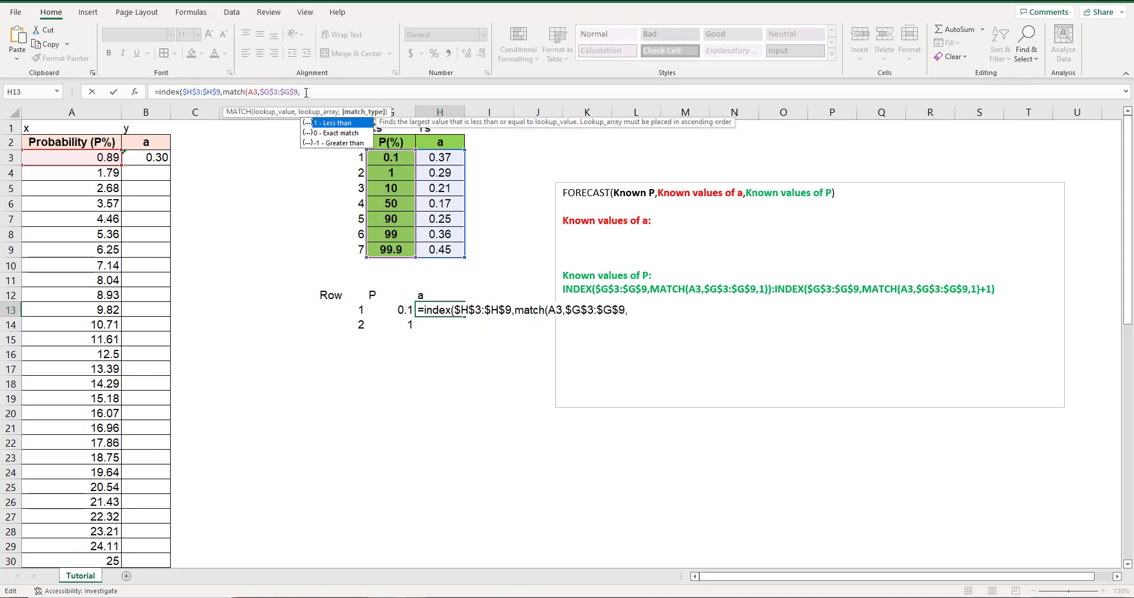
type("1")
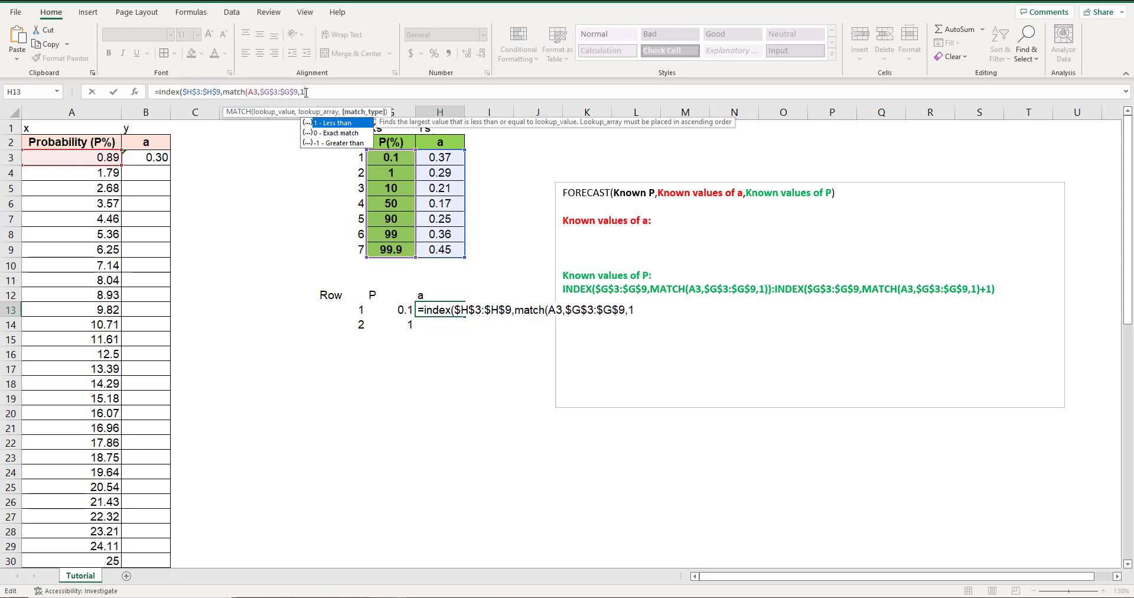
type("))")
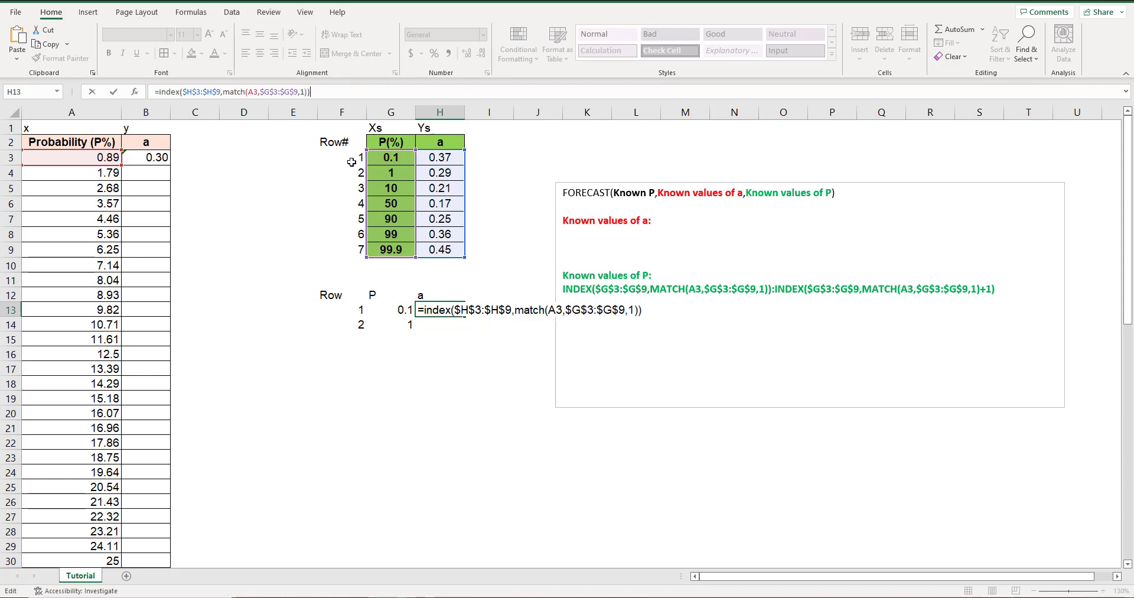
key("Return")
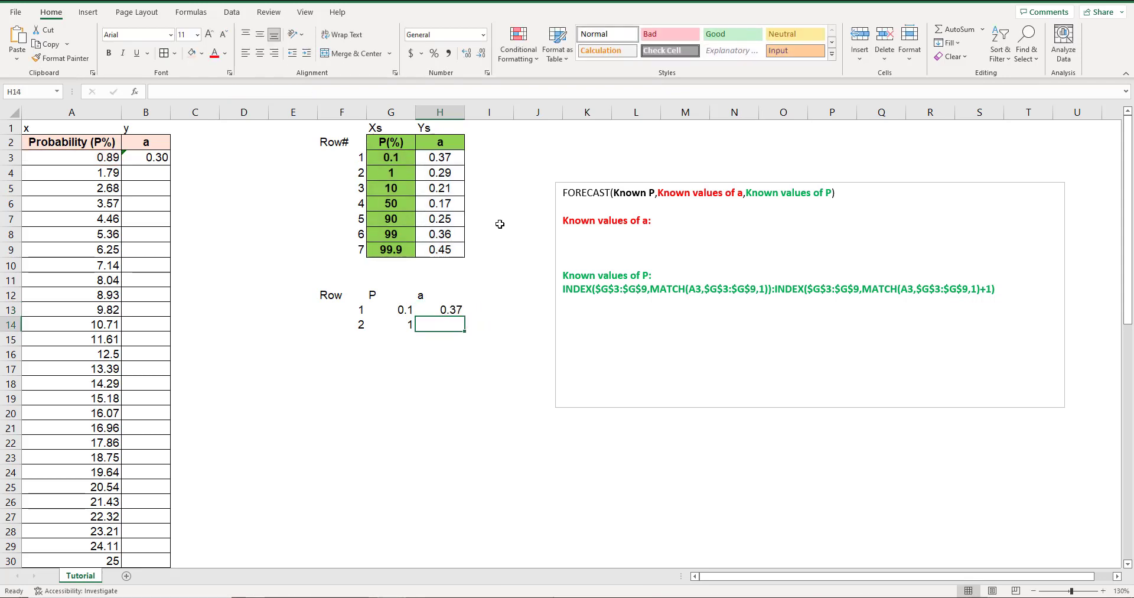
left_click(450, 304)
left_click(440, 161)
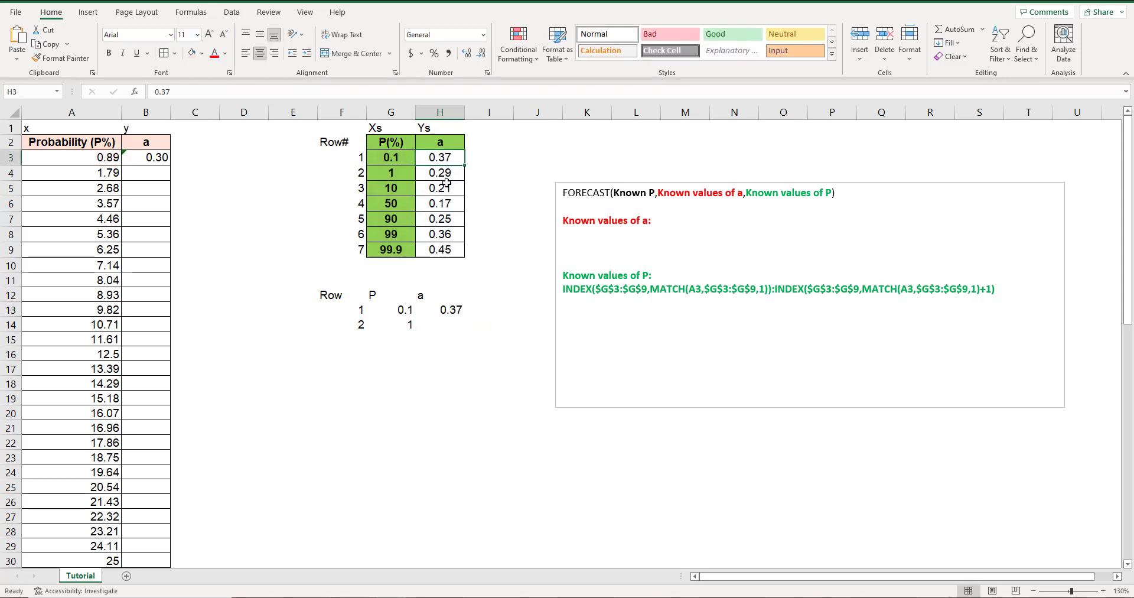
left_click(449, 308)
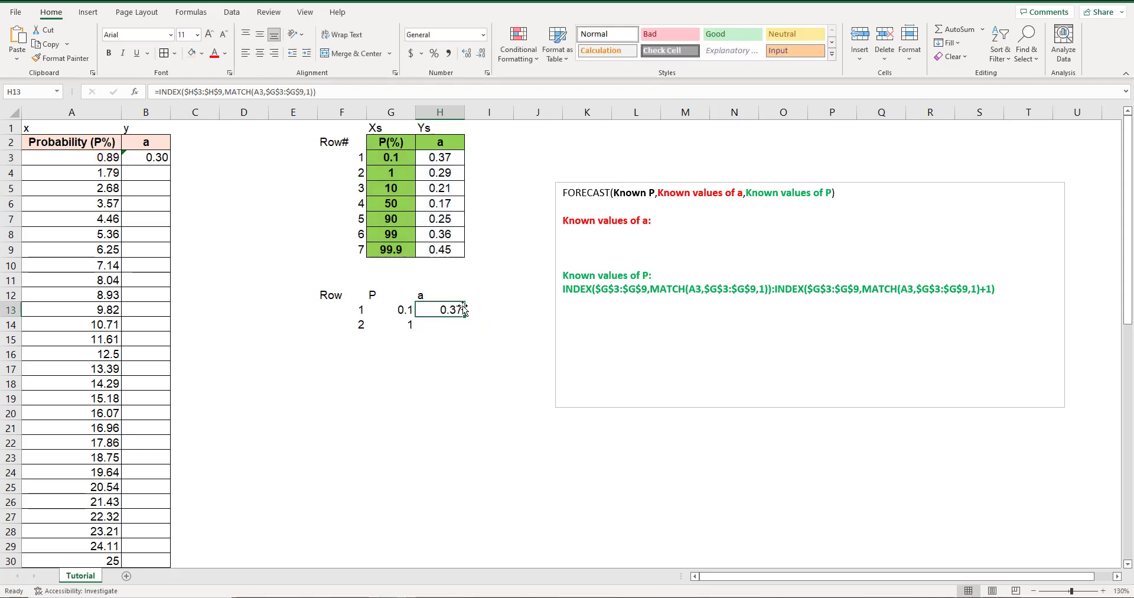
Start an INDEX formula in H14 over the a values, with the array locked as $H$3:$H$9.
left_click(447, 326)
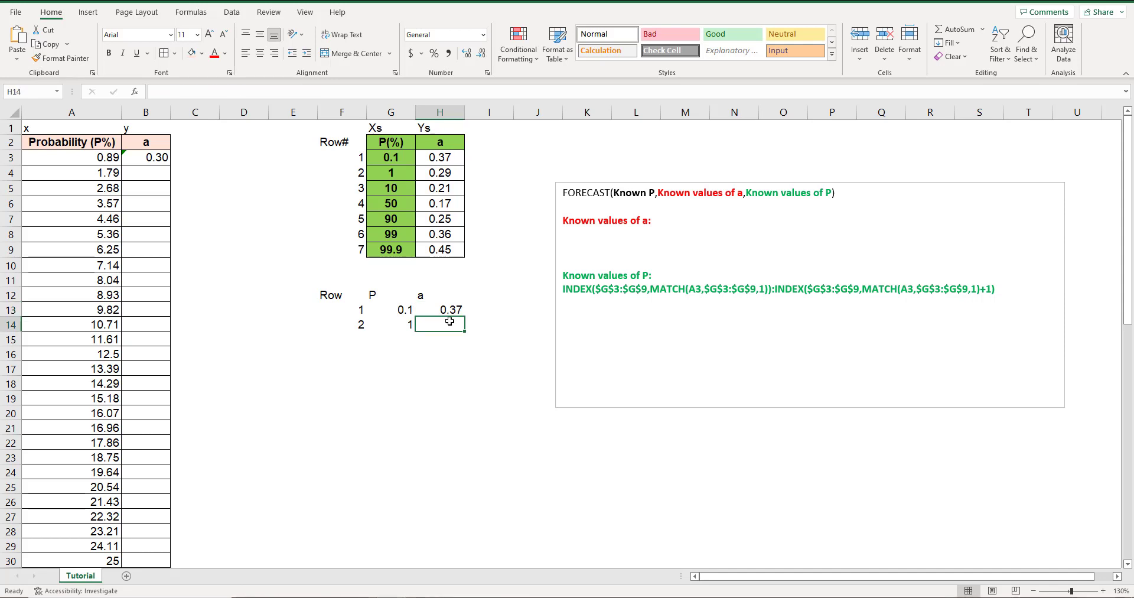
left_click(354, 326)
left_click(453, 331)
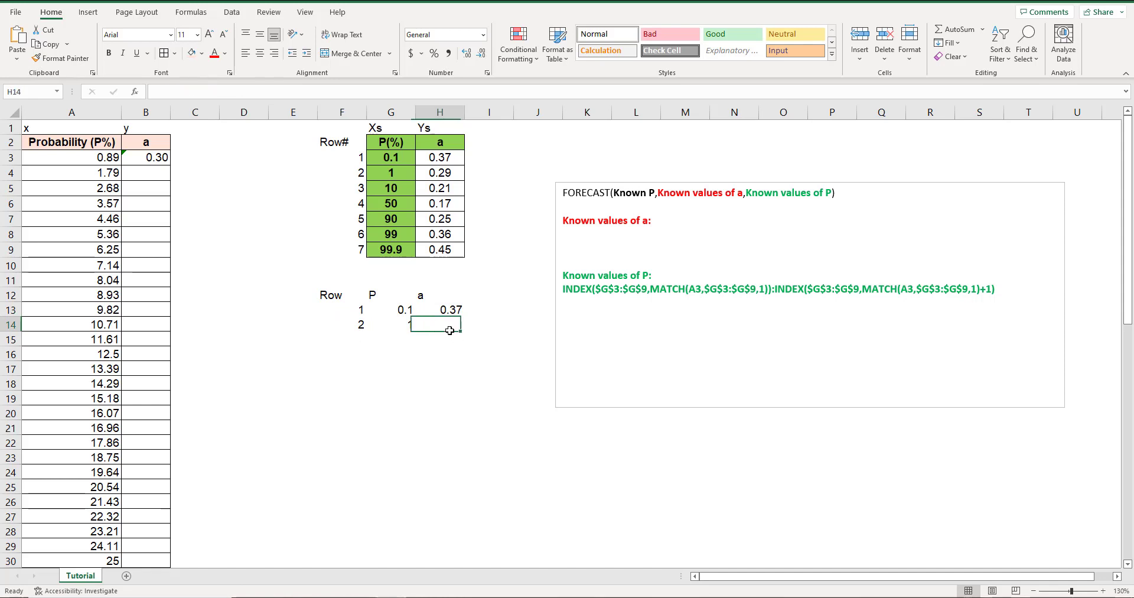
type("=ind")
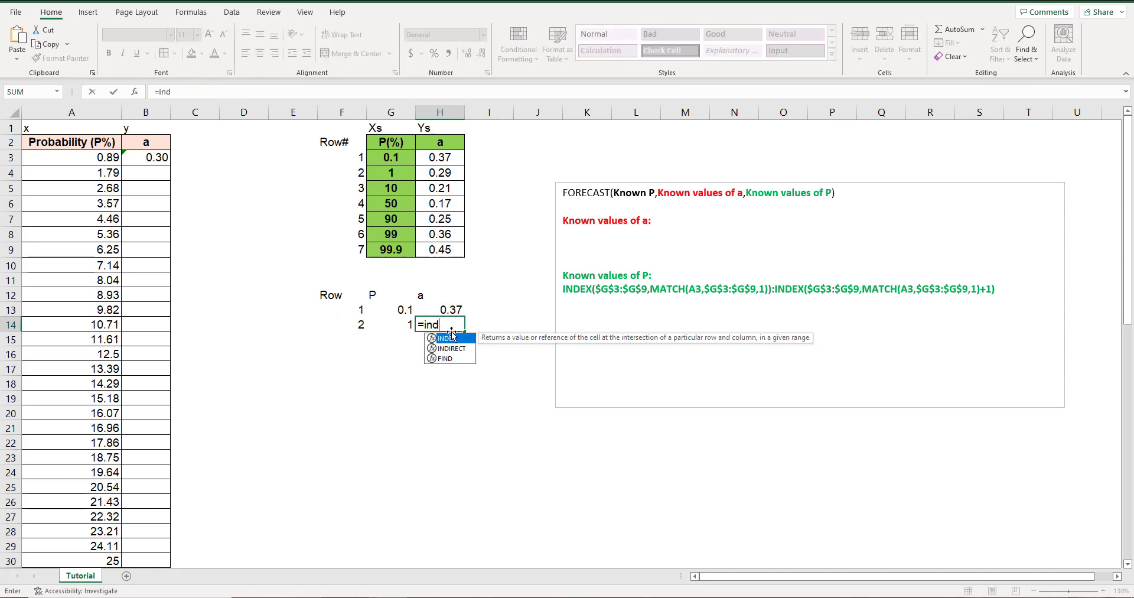
type("ex(")
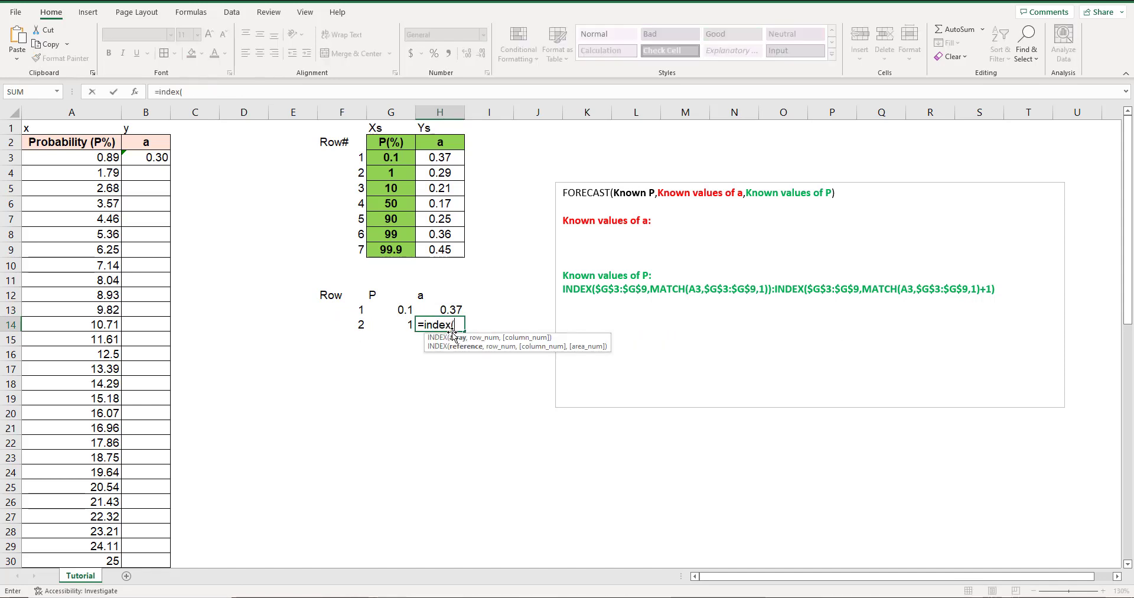
left_click_drag(440, 157, 443, 248)
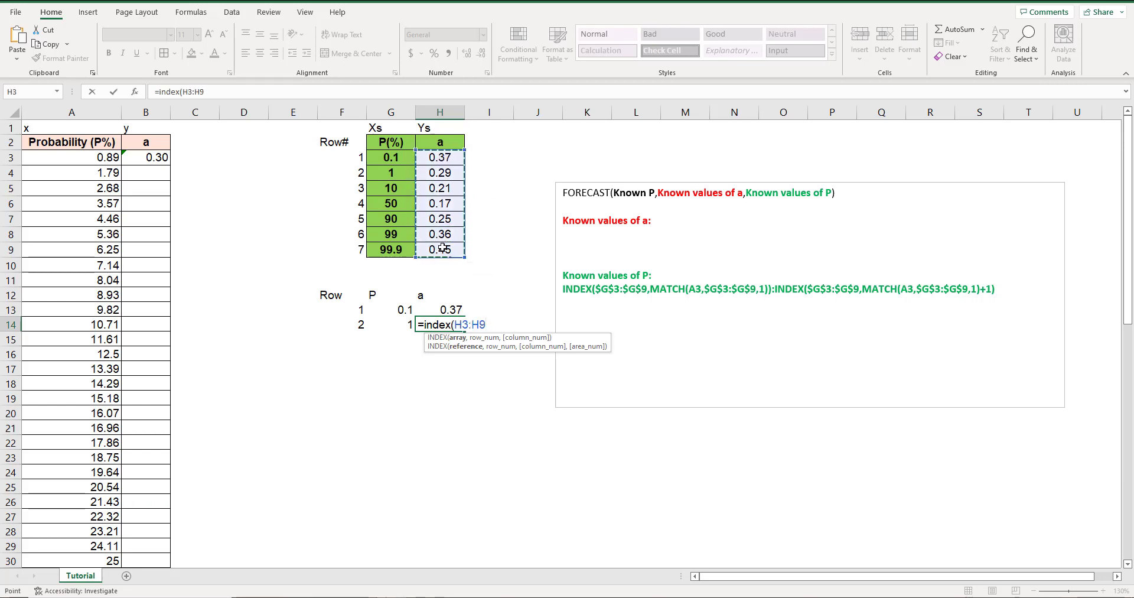
left_click(189, 92)
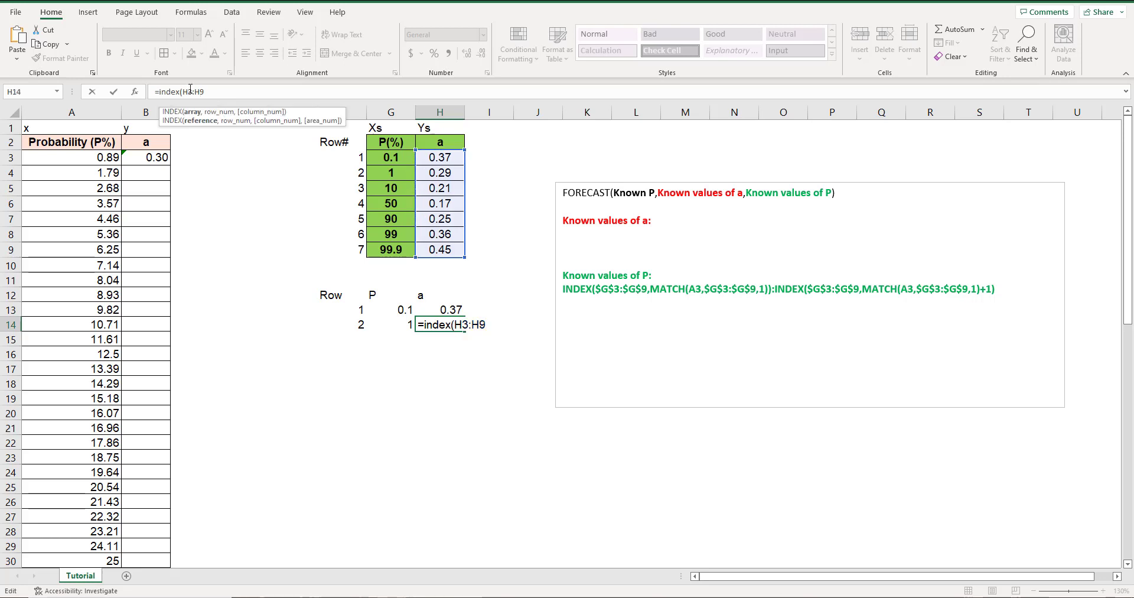
key("F4")
left_click(208, 92)
key("F4")
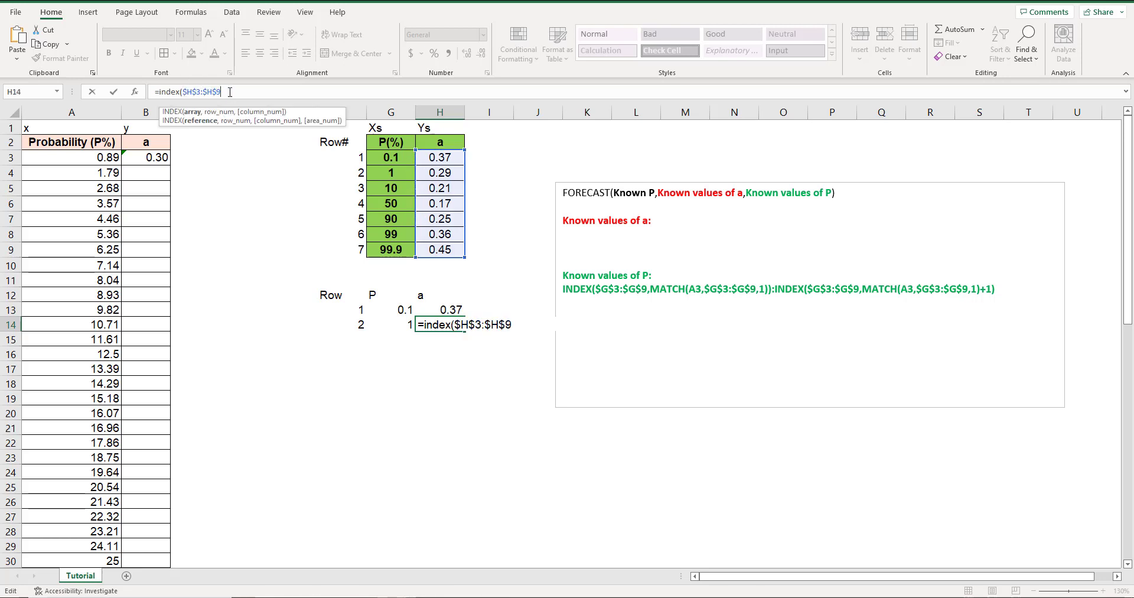
Nest a MATCH function as H14's row number, looking up A3 in the absolute range $G$3:$G$9.
type(",")
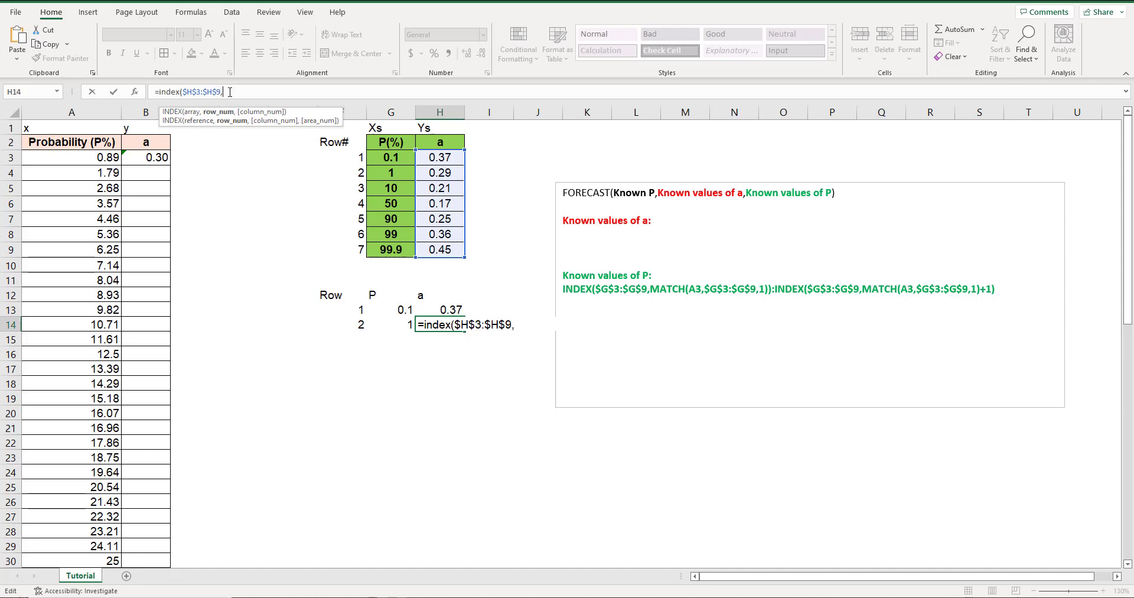
type("match")
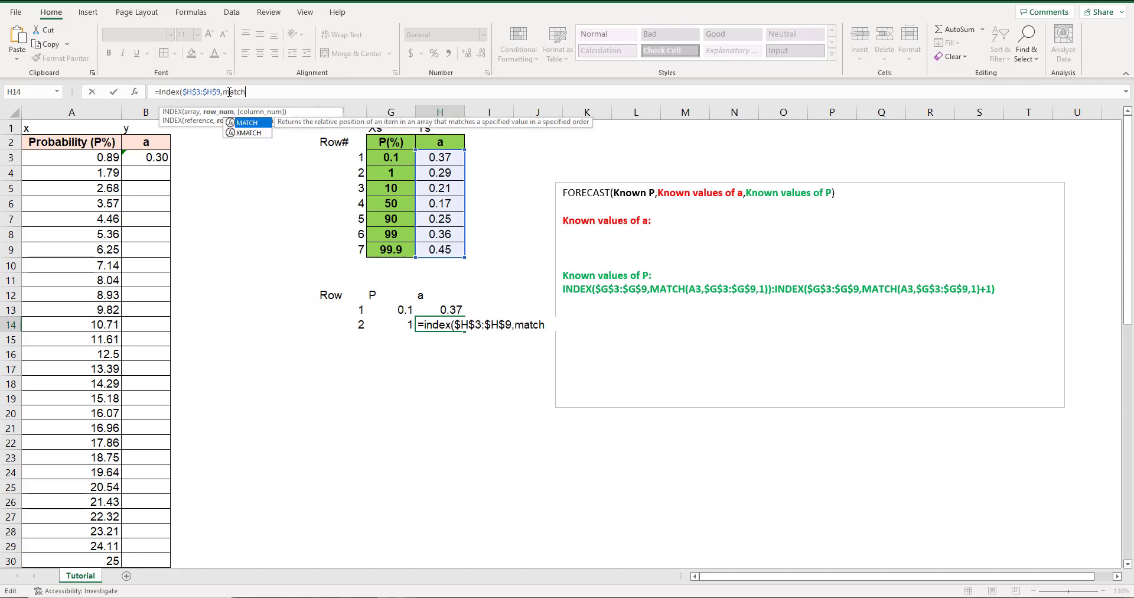
type("(")
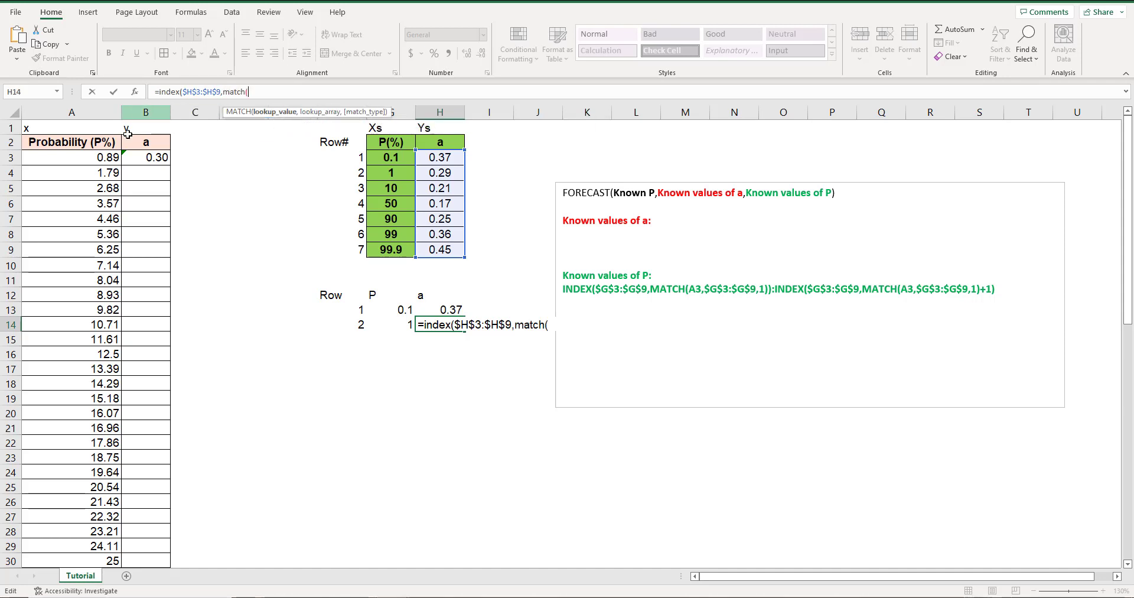
left_click(102, 159)
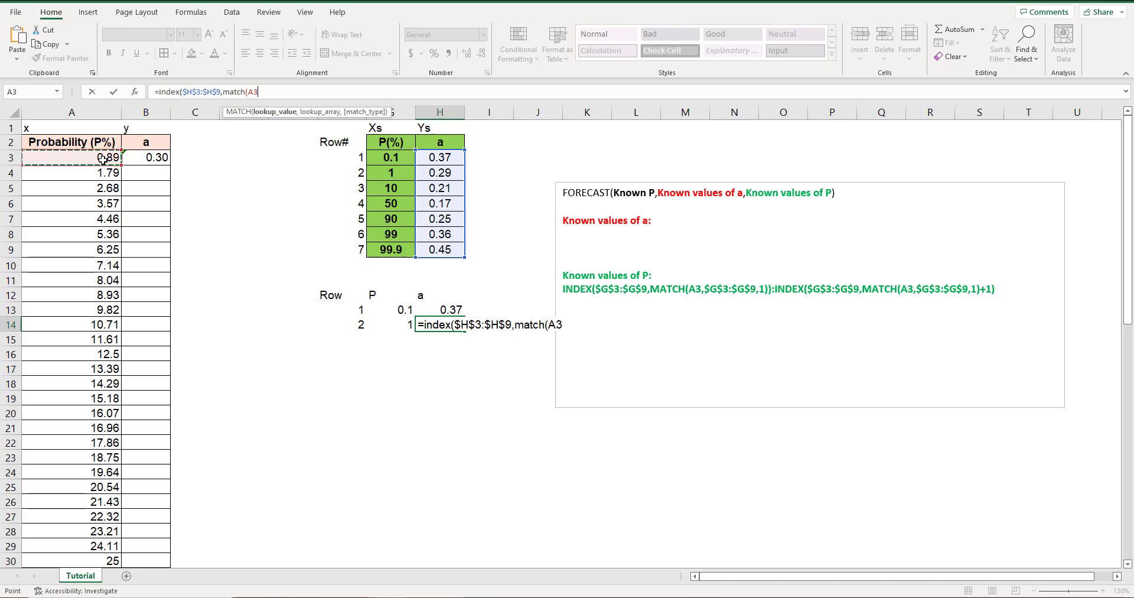
type(",")
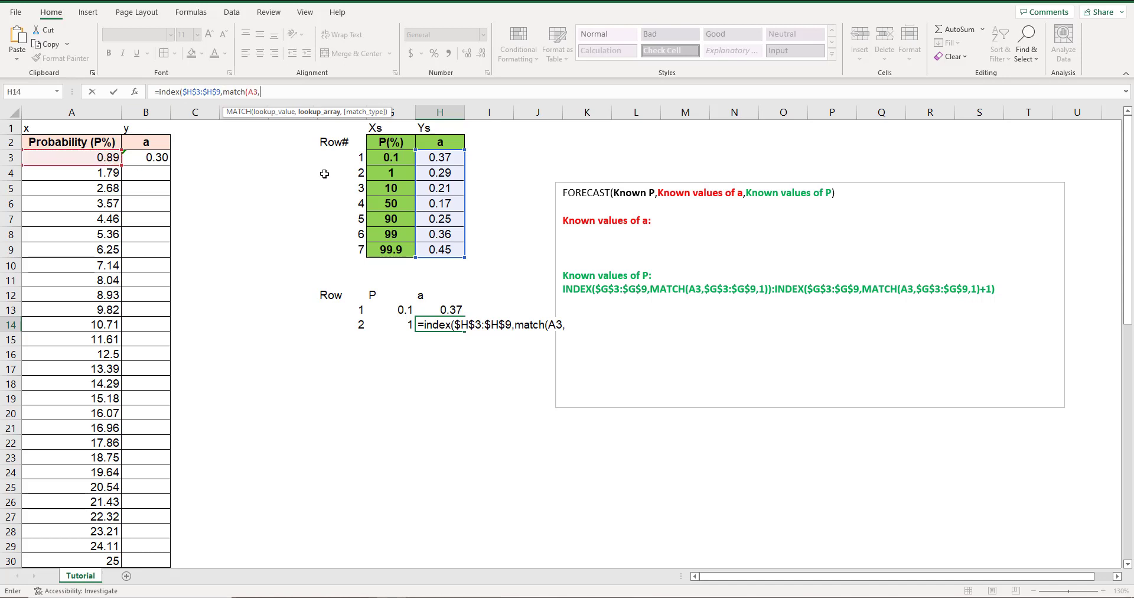
left_click_drag(384, 158, 387, 249)
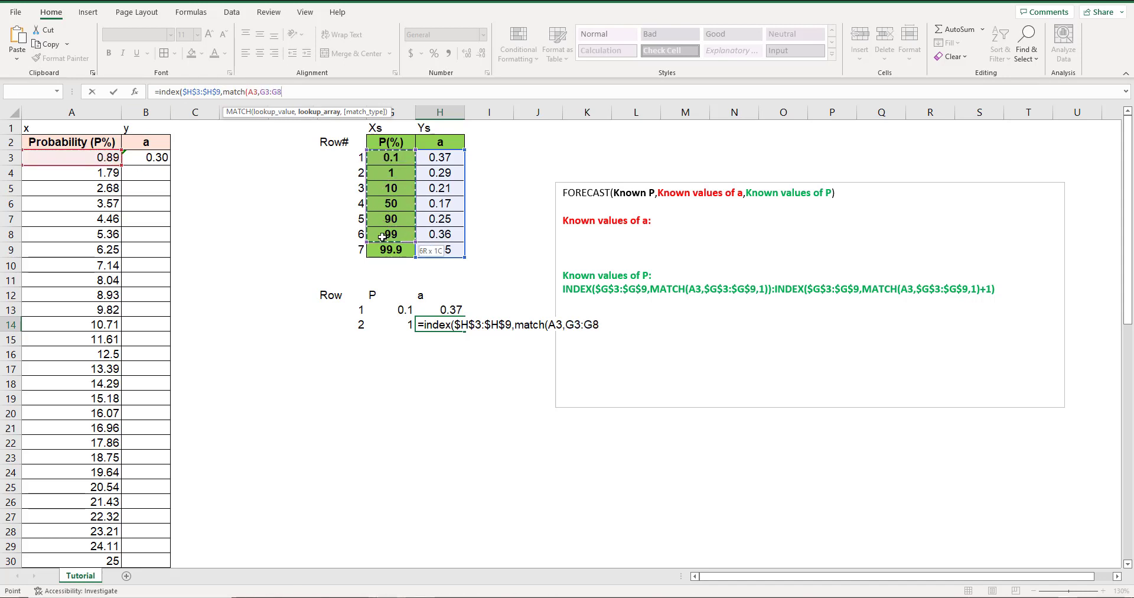
left_click(272, 92)
key("F4")
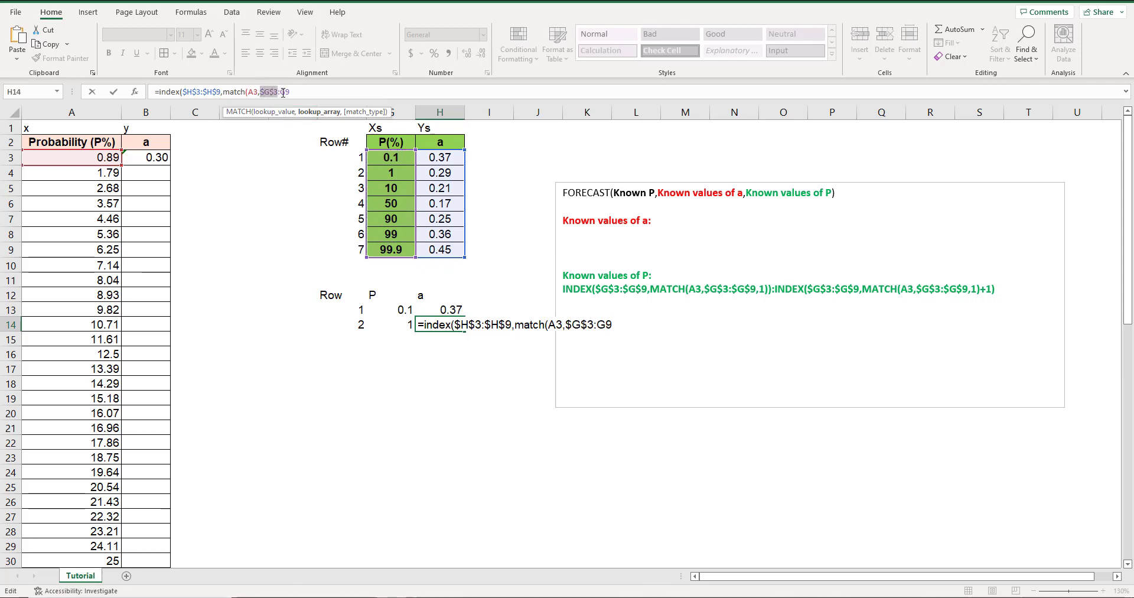
left_click(284, 92)
key("F4")
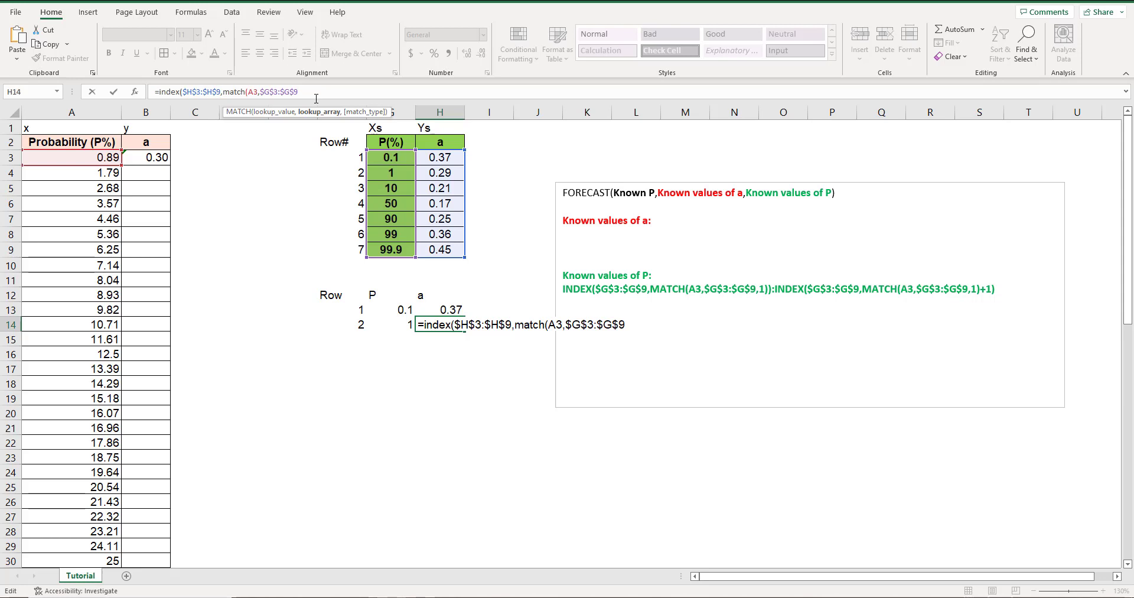
Finish H14's formula with match type 1, add +1 after the MATCH, close the INDEX, and review the entered formula.
type(",1")
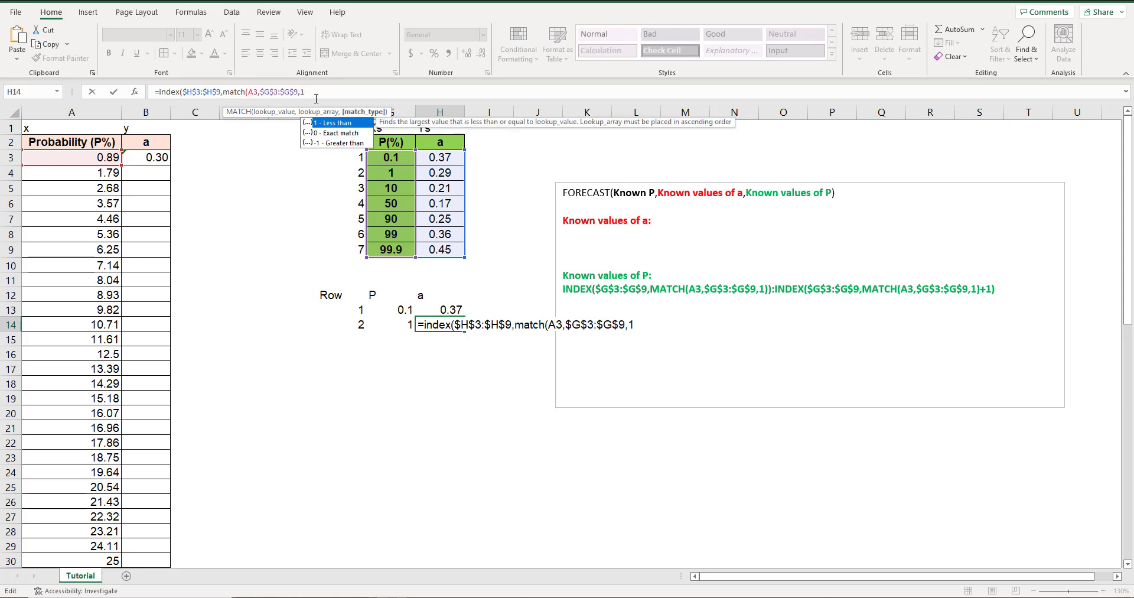
type(")+1")
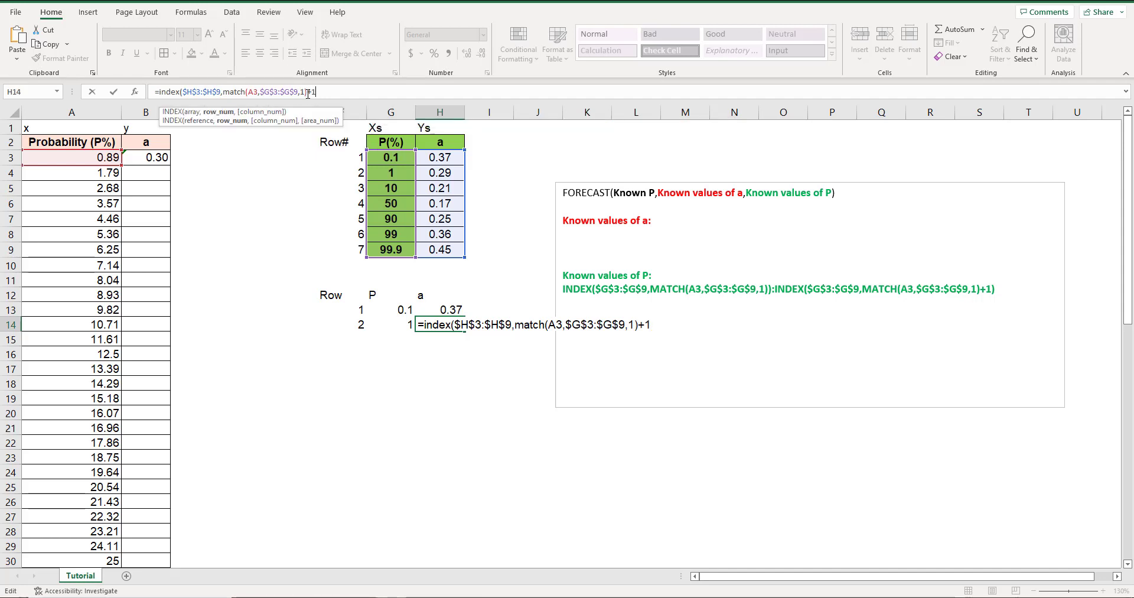
left_click_drag(307, 93, 234, 92)
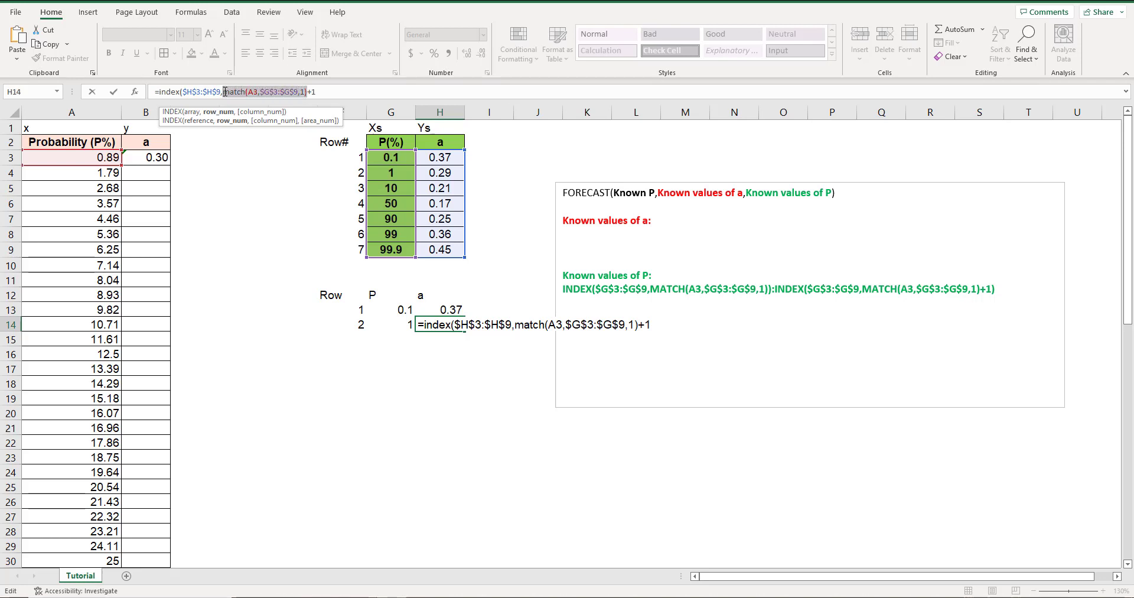
left_click(338, 92)
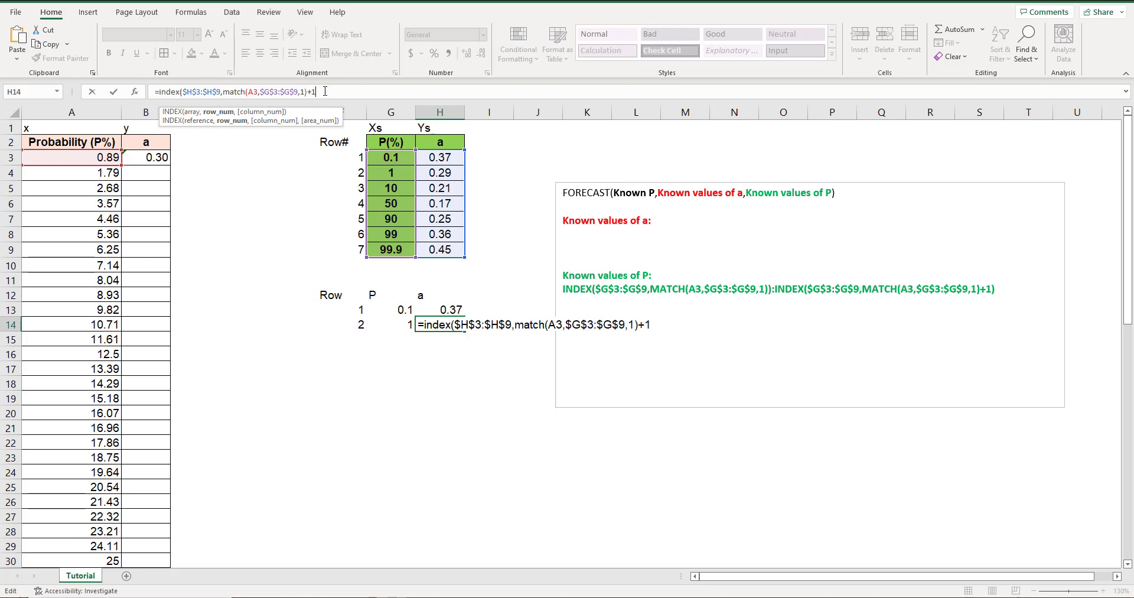
type(")")
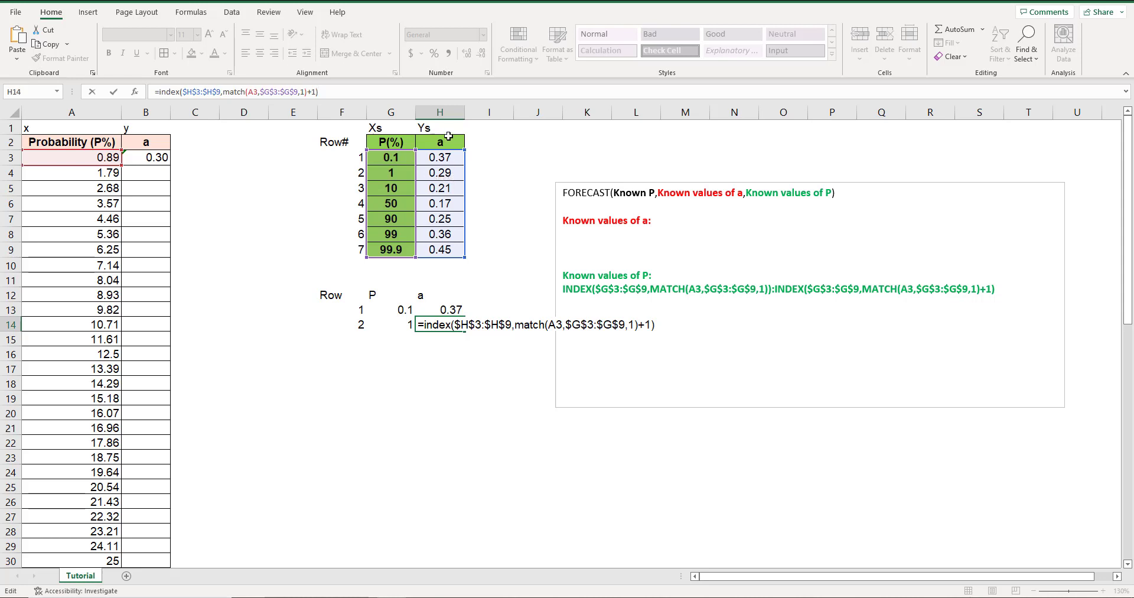
key("Return")
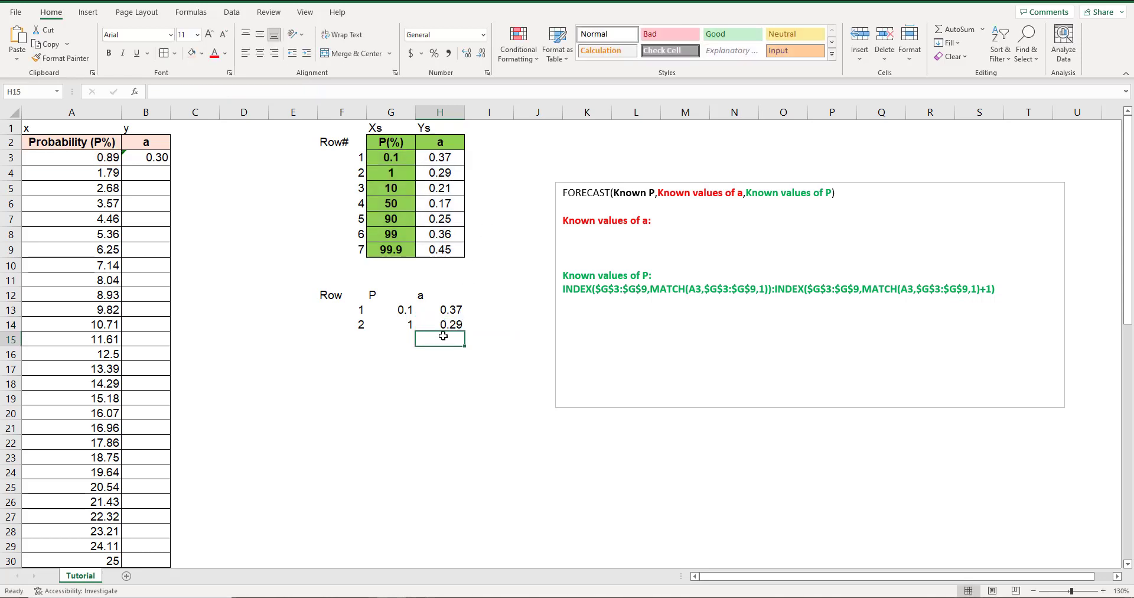
left_click(443, 326)
left_click(356, 94)
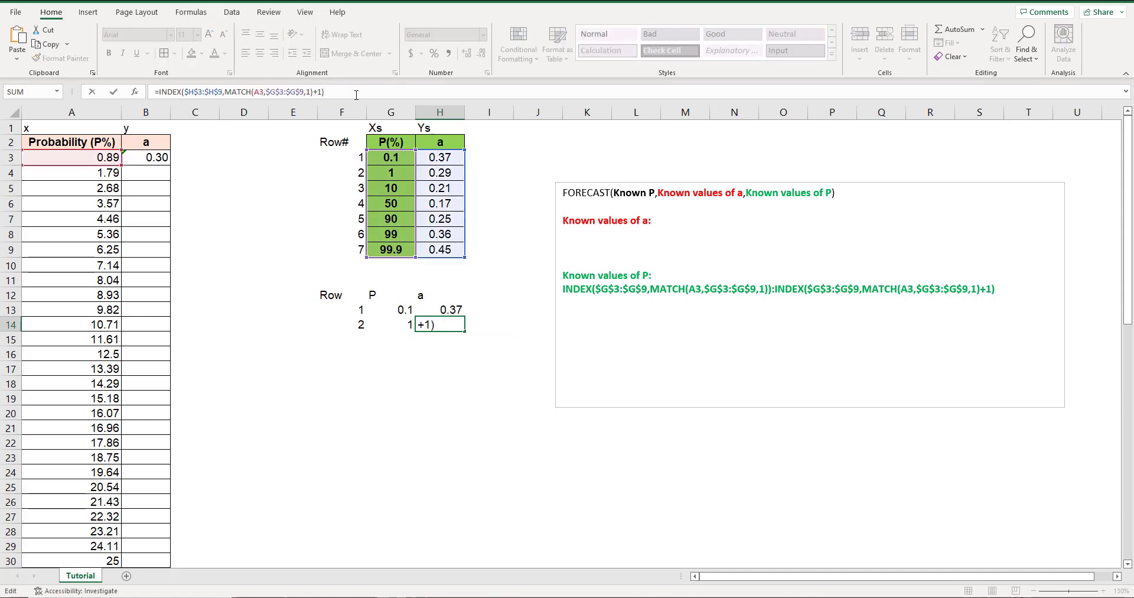
key("Return")
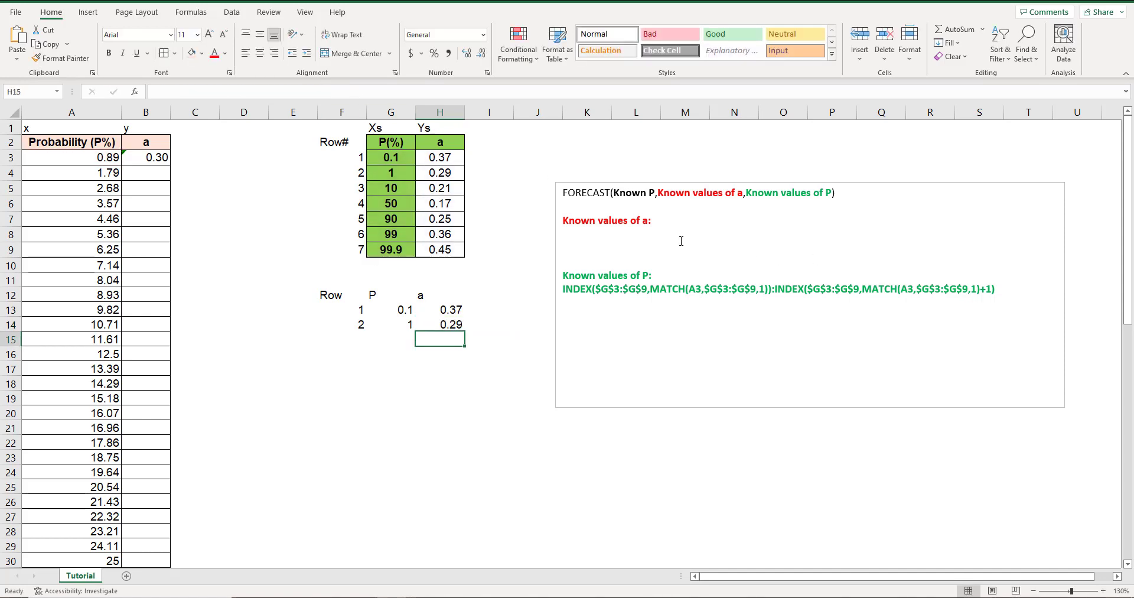
Copy H13's INDEX formula without the equals sign into the text box after "Known values of a:" and add a colon.
left_click(661, 225)
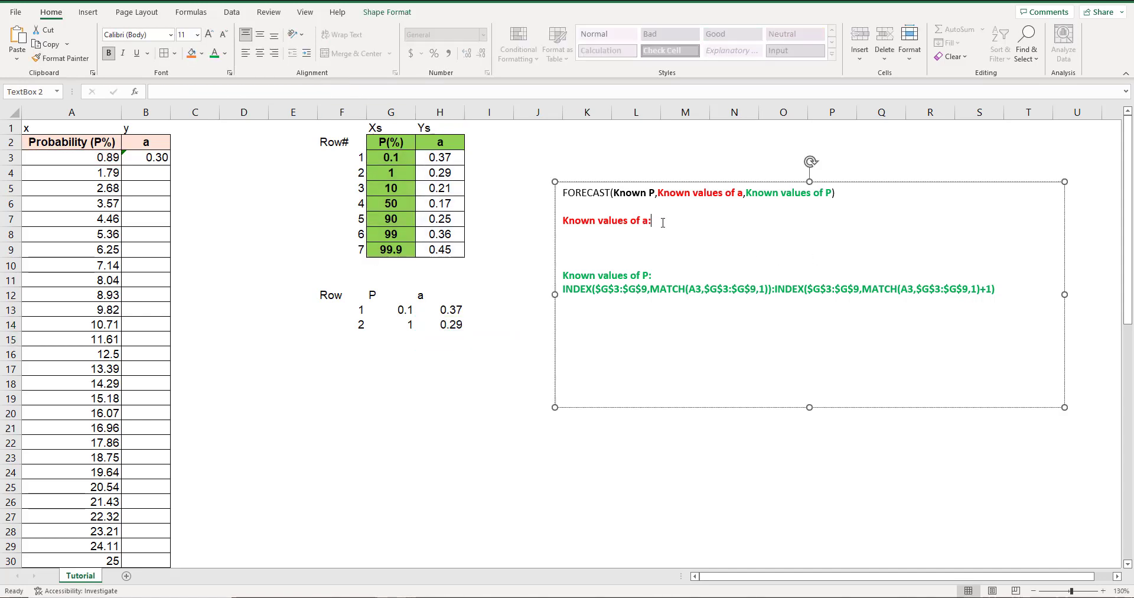
key("Return")
key("BackSpace")
left_click(456, 311)
left_click_drag(316, 91, 161, 91)
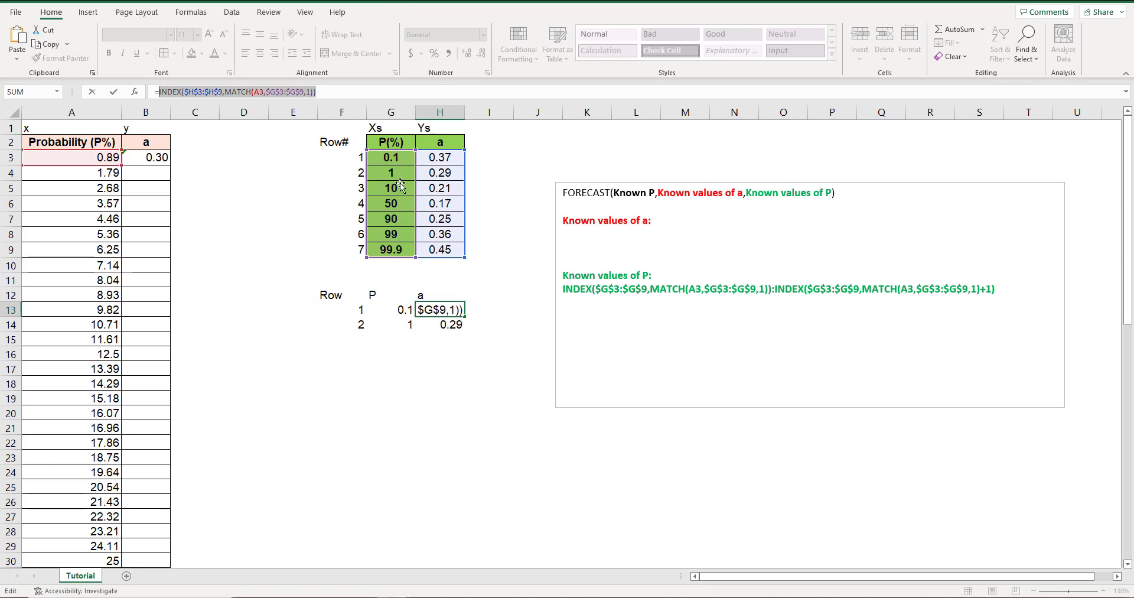
left_click(691, 221)
key("ctrl+v")
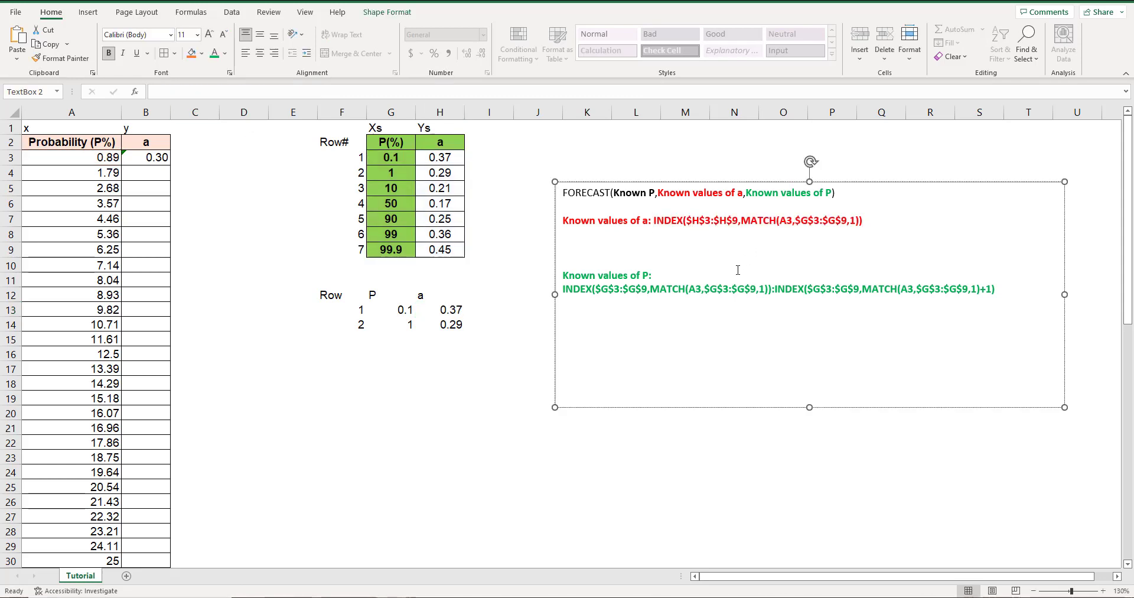
type(":")
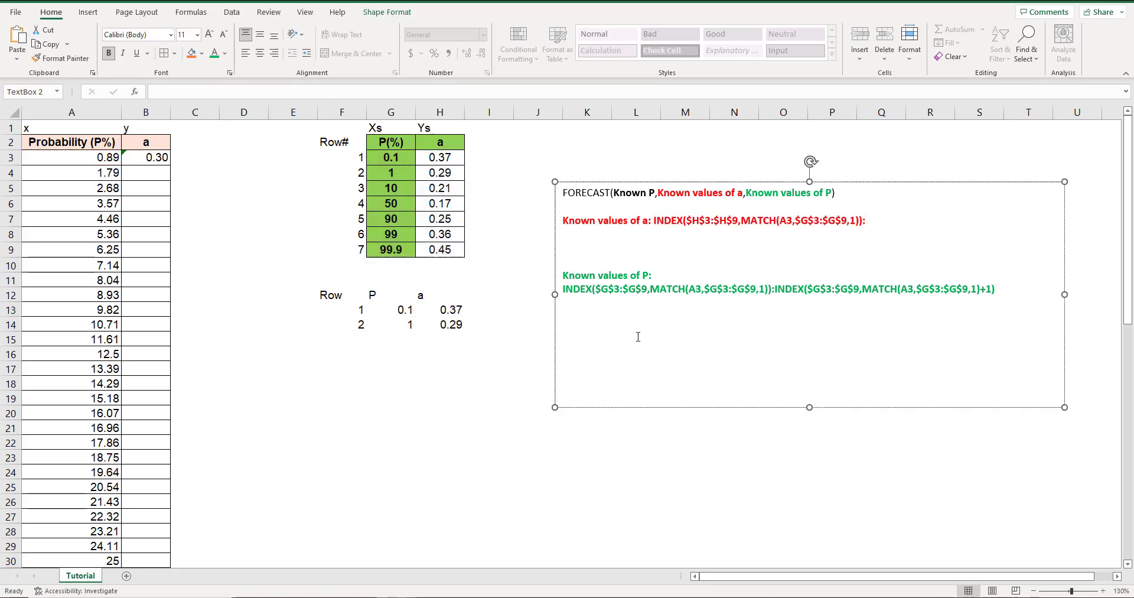
Append H14's INDEX formula, without its equals sign, after the colon in the text box's "Known values of a" expression.
left_click(454, 325)
left_click_drag(325, 92, 161, 88)
key("ctrl+c")
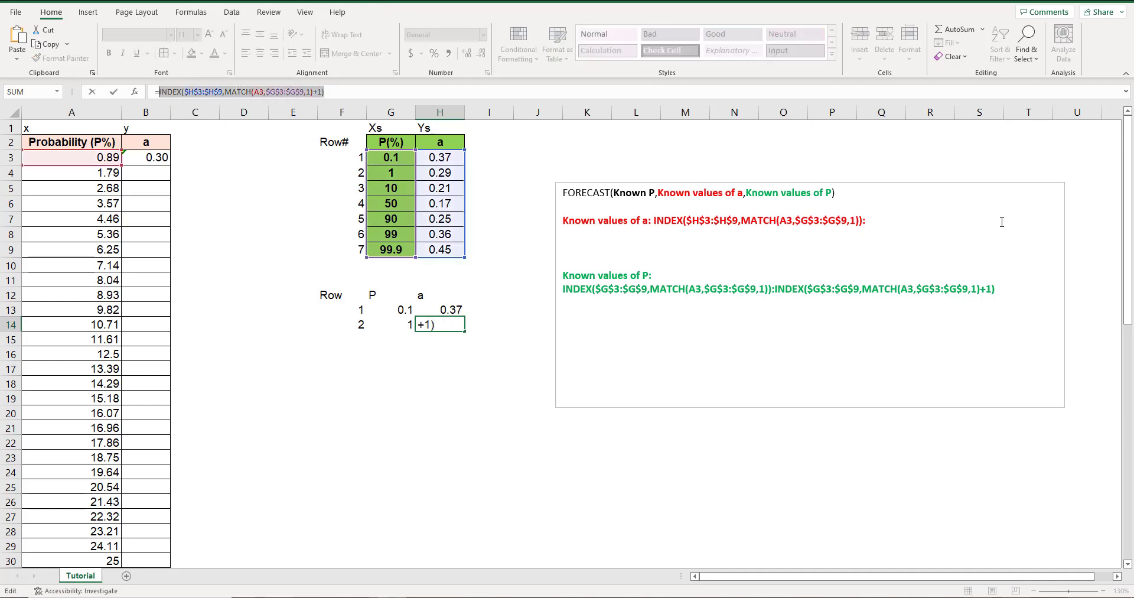
left_click(937, 219)
key("ctrl+v")
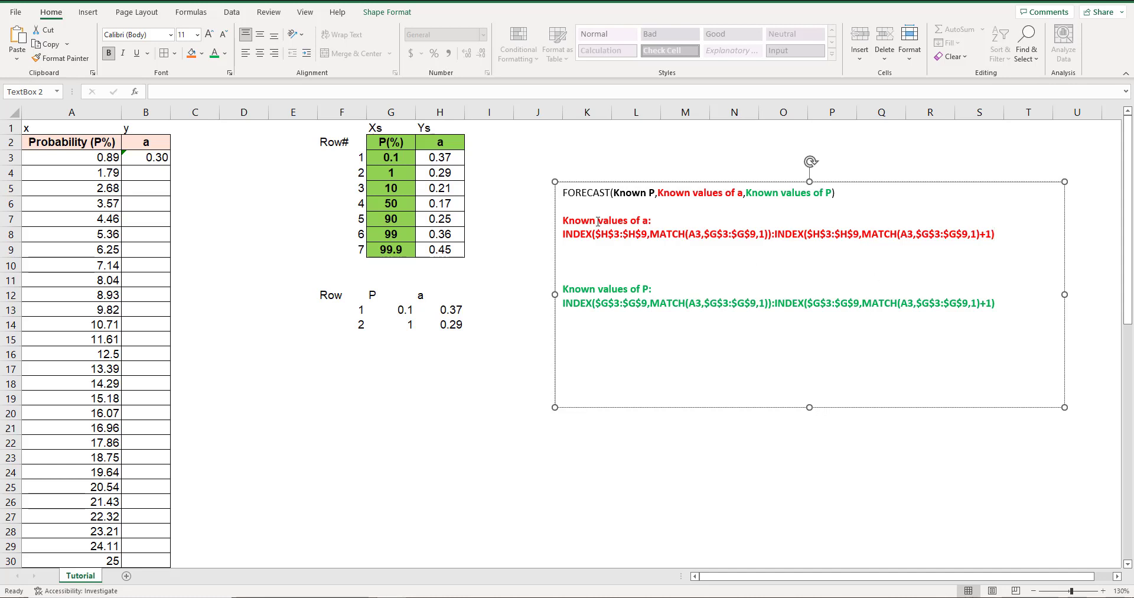
Copy the FORECAST(Known P,Known values of a,Known values of P) template beneath the "Known values of P" formula in the text box.
left_click(148, 161)
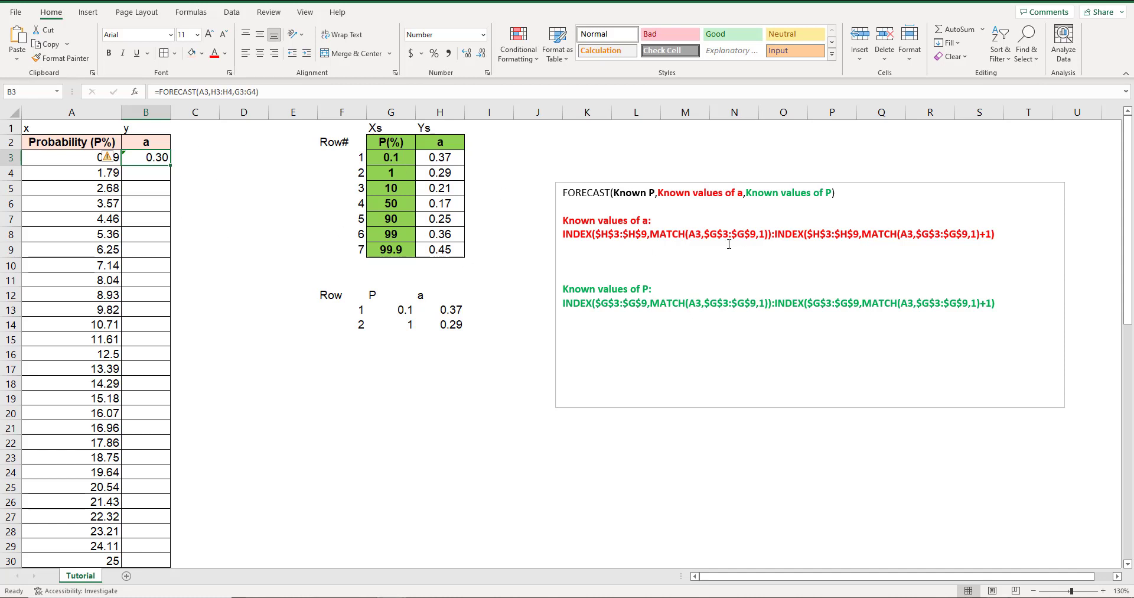
left_click(714, 234)
left_click_drag(853, 199, 576, 197)
left_click(1032, 305)
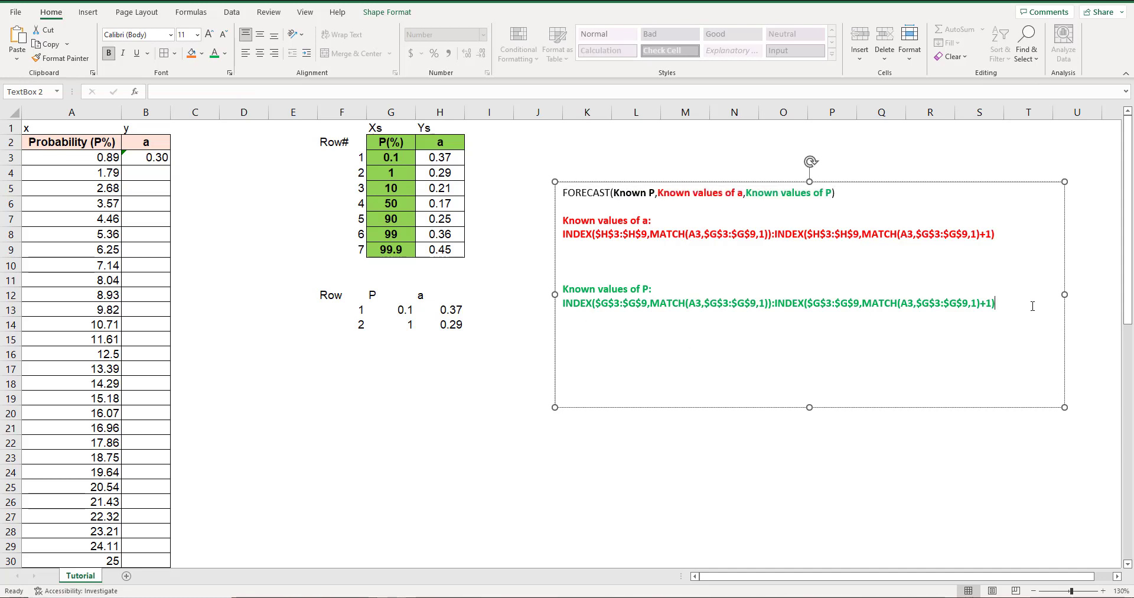
key("ctrl+z")
key("ctrl+z")
key("ctrl+z")
key("ctrl+z")
key("ctrl+v")
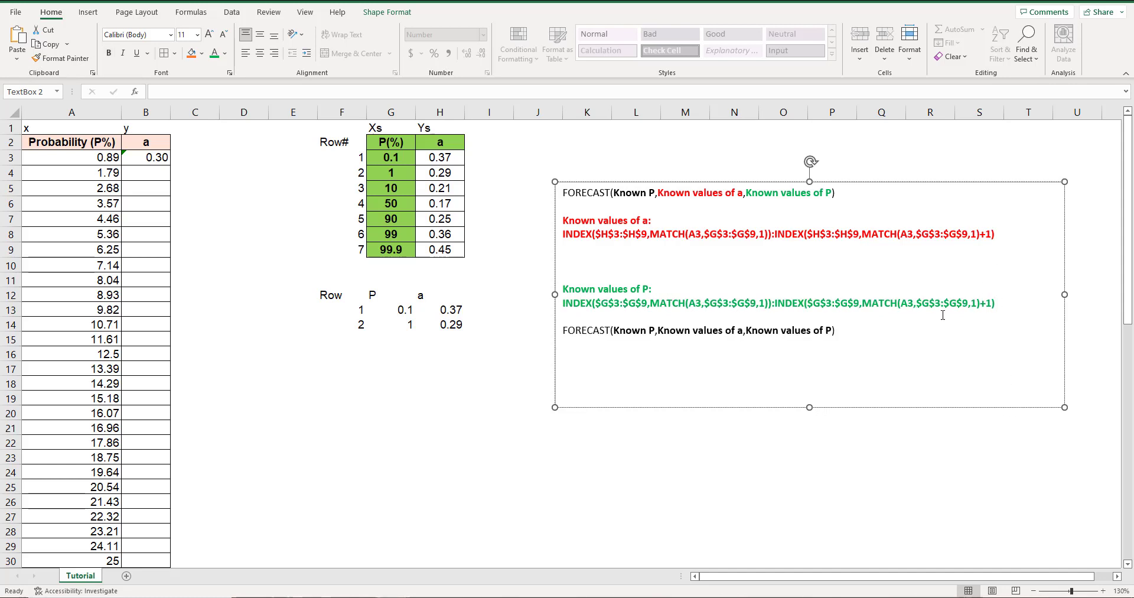
Add a blank line above the copied FORECAST template and replace its "Known P" argument with A3.
left_click(562, 331)
key("Return")
left_click_drag(643, 345, 613, 344)
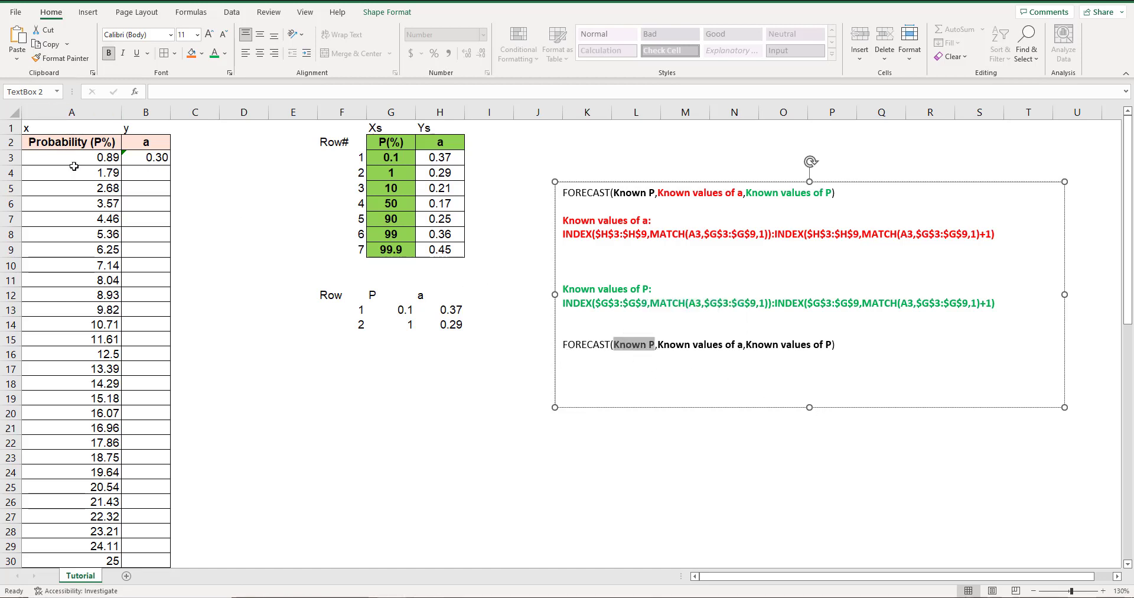
type("a")
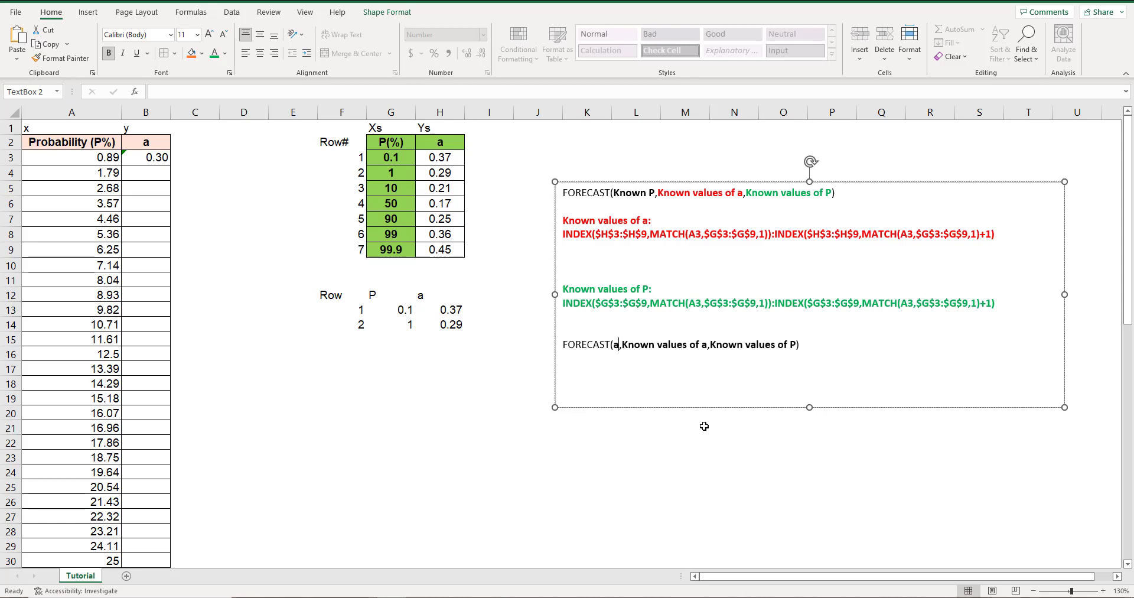
key("BackSpace")
type("A3")
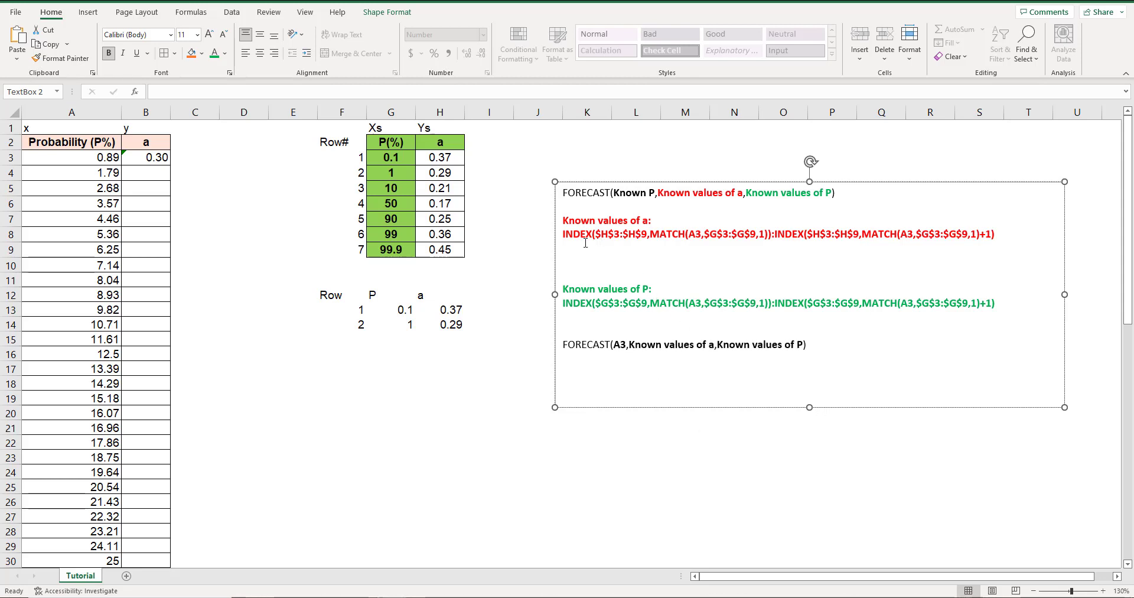
Replace the "Known values of a" argument in the text box's A3 FORECAST template with the red INDEX:INDEX range expression.
left_click_drag(563, 235, 990, 241)
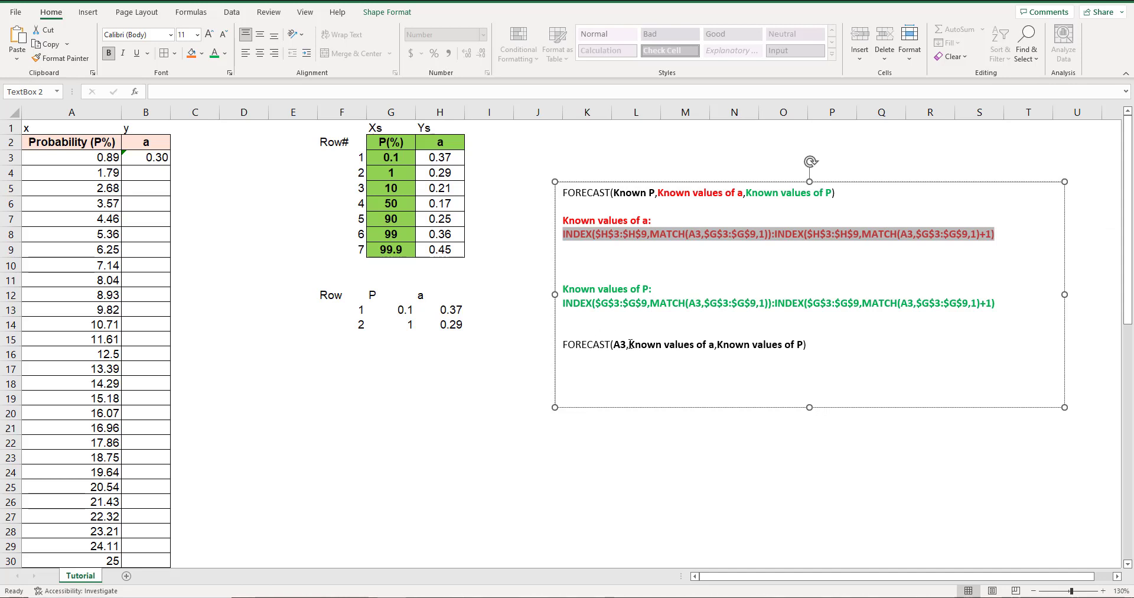
left_click_drag(628, 347, 714, 348)
key("ctrl+v")
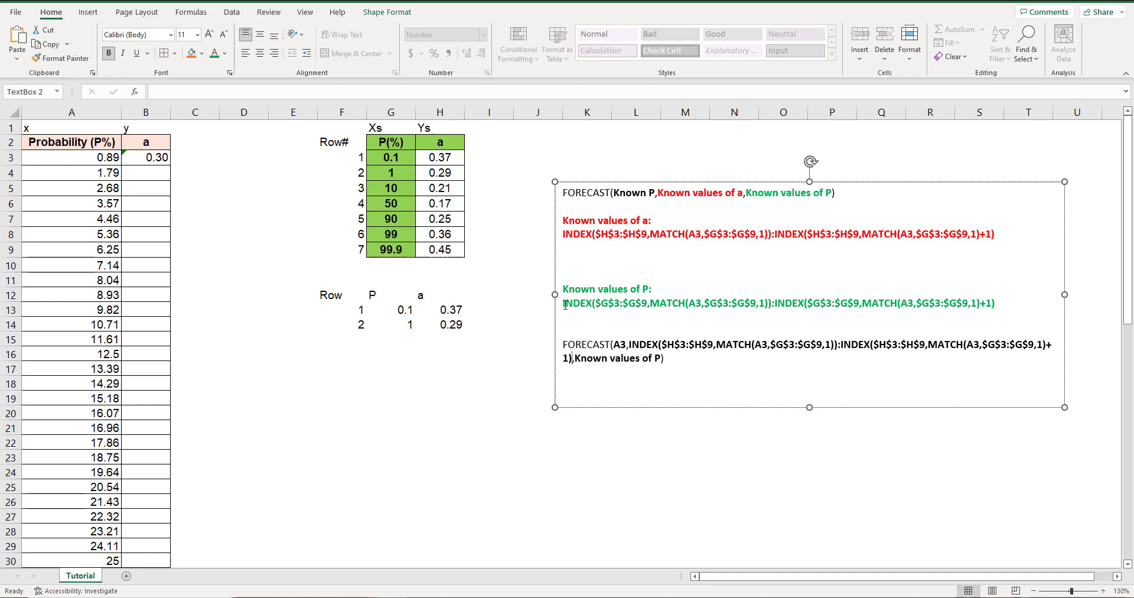
Replace the "Known values of P" argument in the same FORECAST template with the green INDEX:INDEX range expression.
left_click_drag(563, 306, 997, 305)
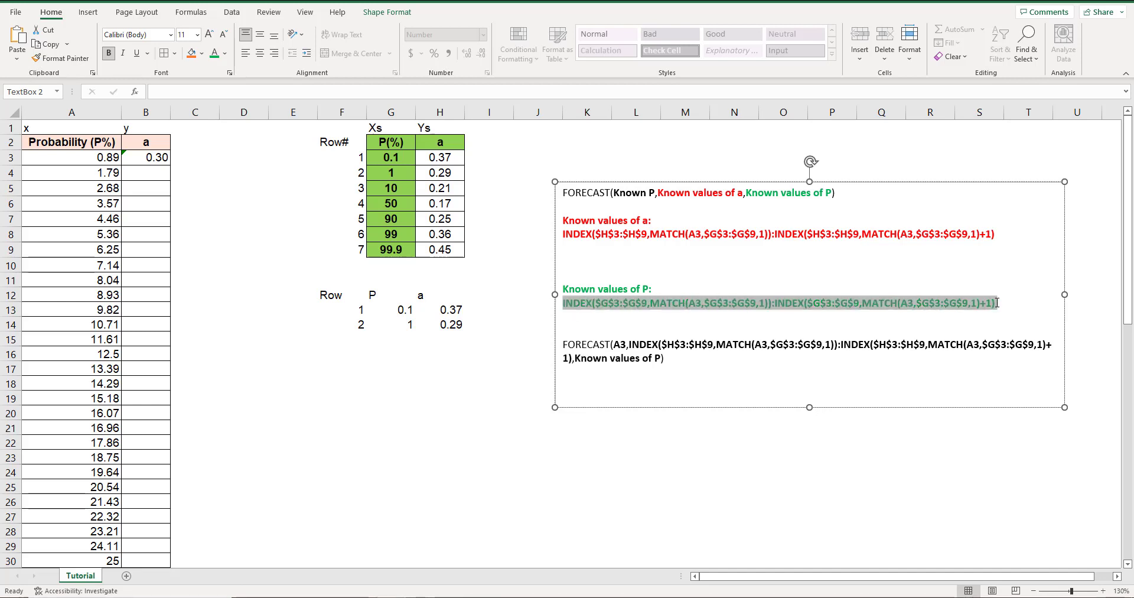
left_click(601, 358)
left_click_drag(577, 358, 662, 359)
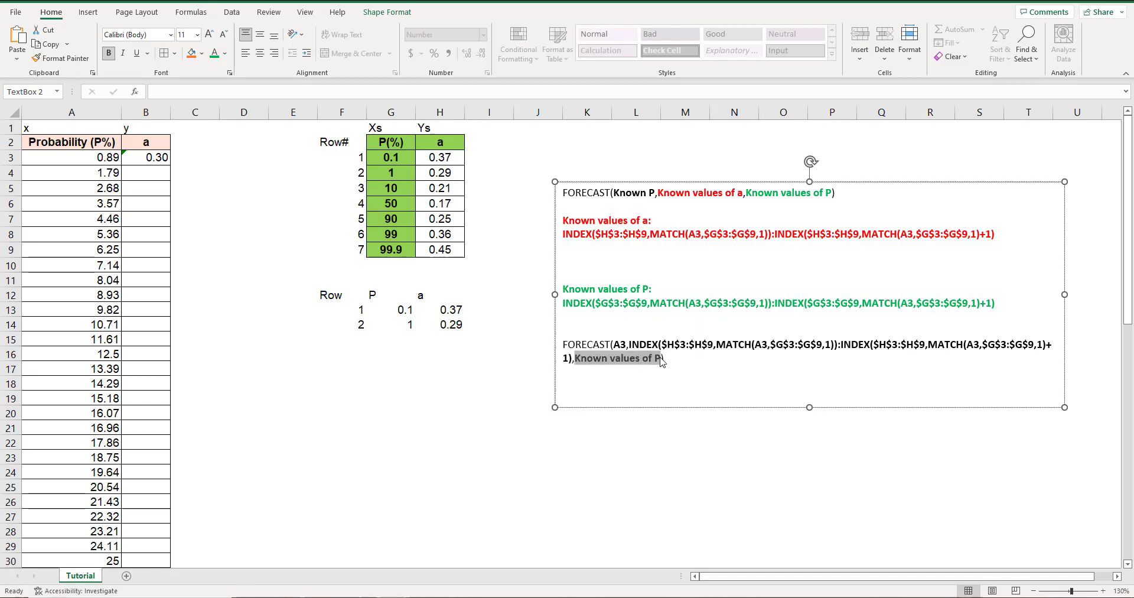
key("ctrl+v")
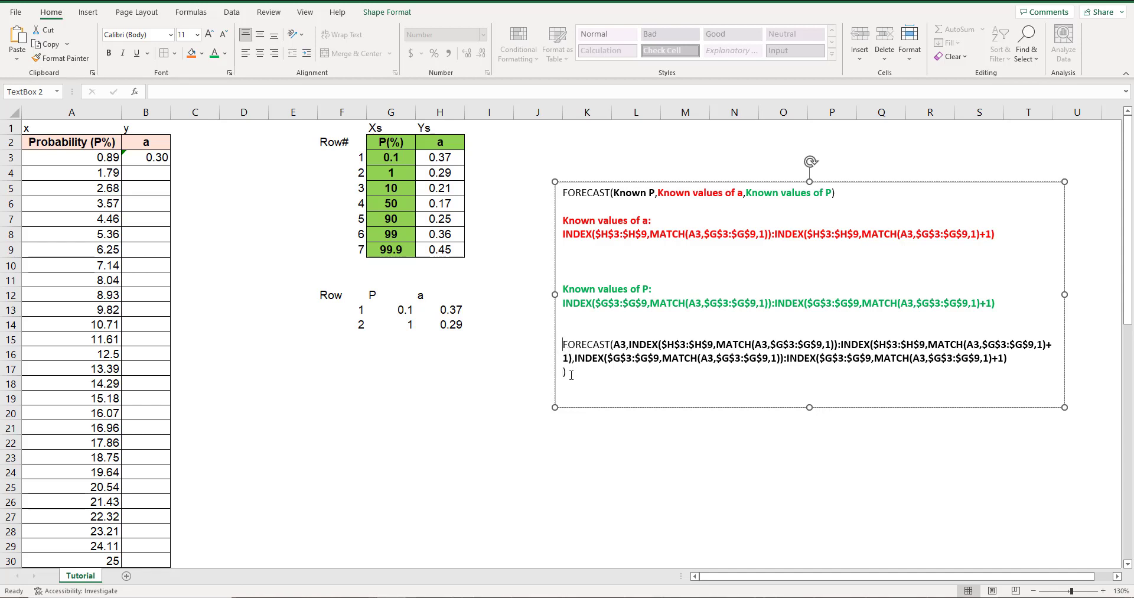
Copy the assembled FORECAST formula from the text box into B3 after the equals sign, replacing the simple formula there.
left_click_drag(571, 375, 560, 347)
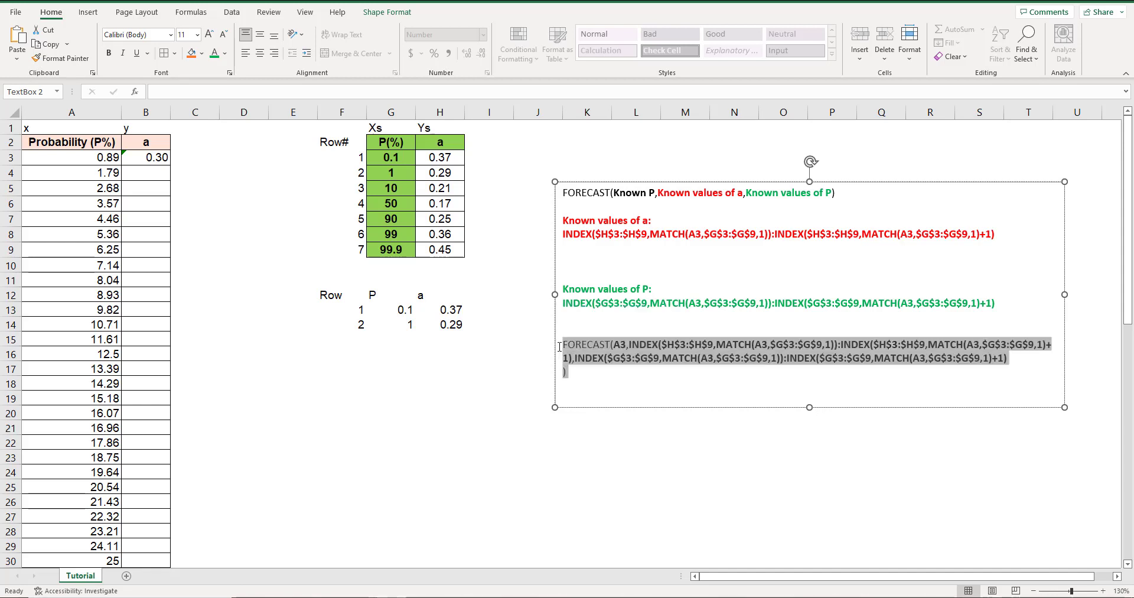
left_click(207, 176)
left_click(148, 162)
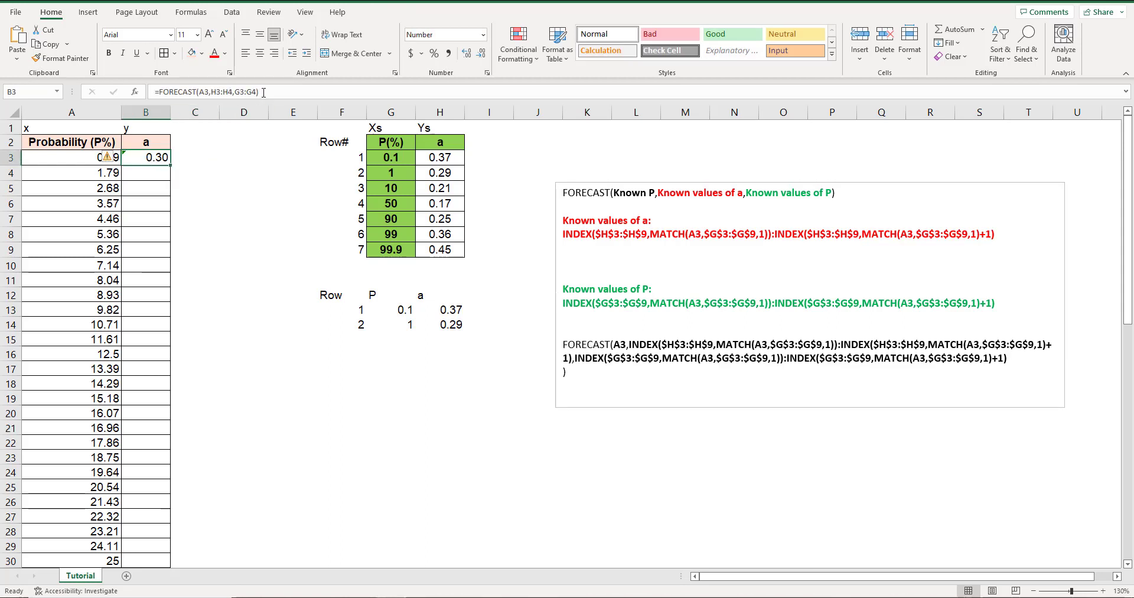
left_click_drag(264, 95, 157, 96)
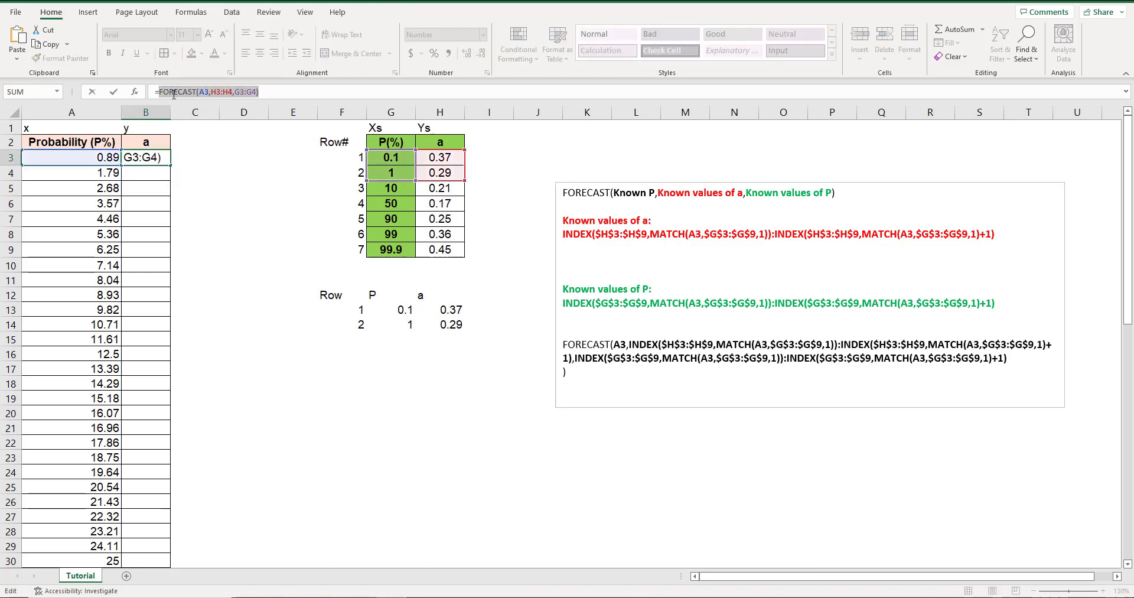
key("BackSpace")
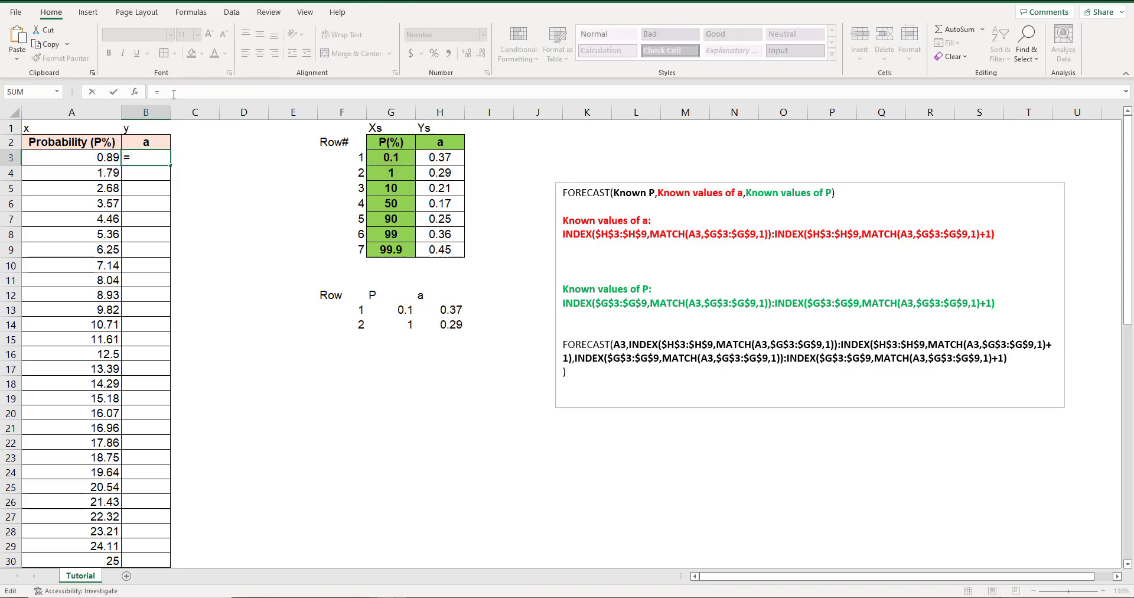
key("ctrl+v")
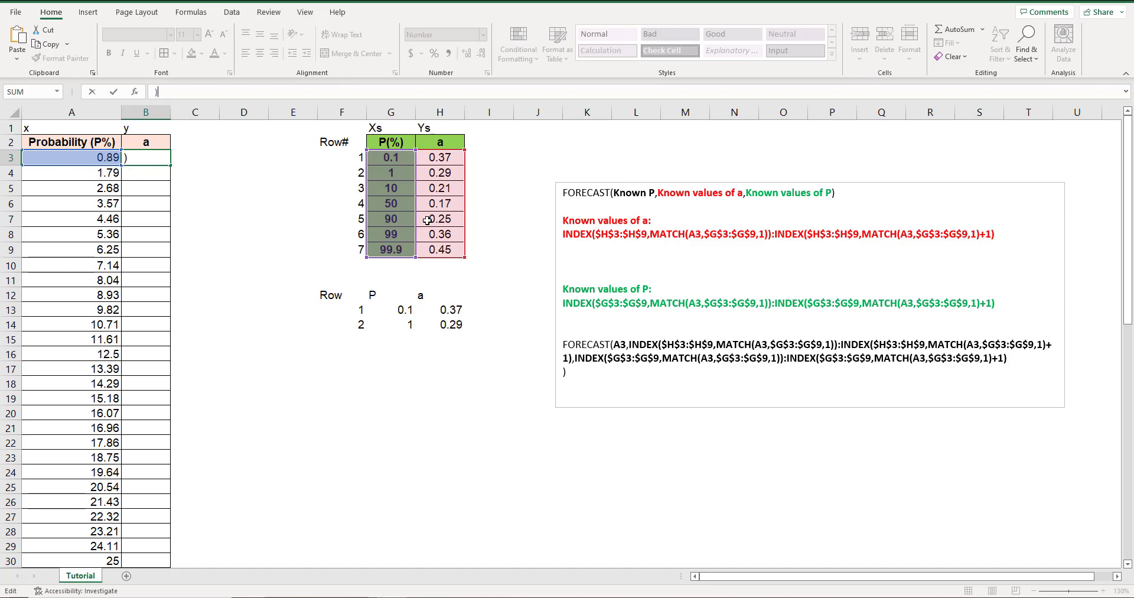
key("Return")
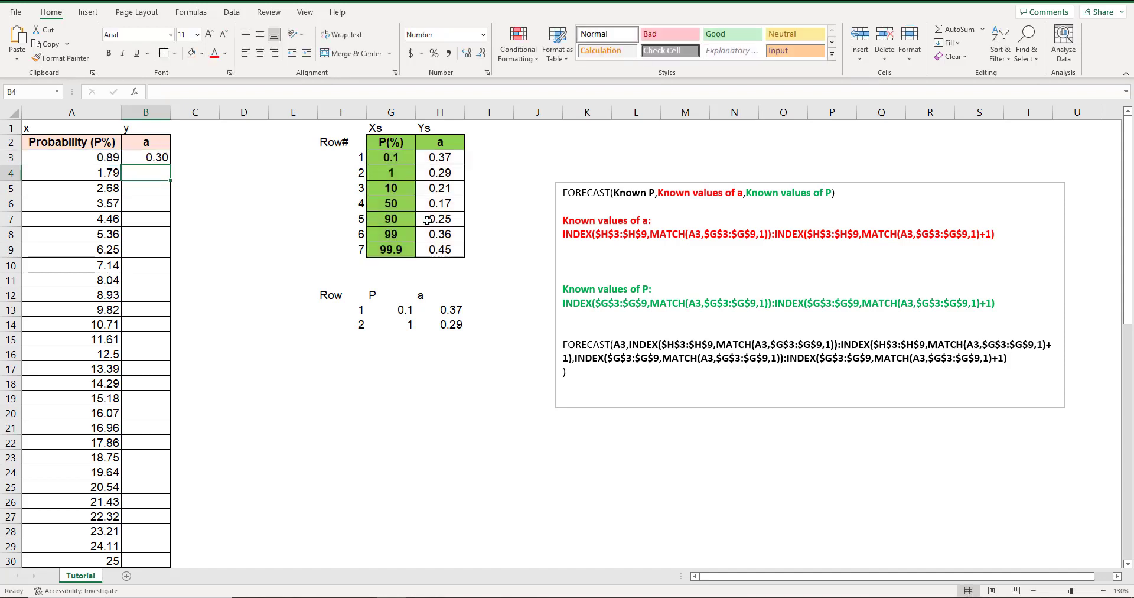
left_click(151, 156)
left_click(893, 94)
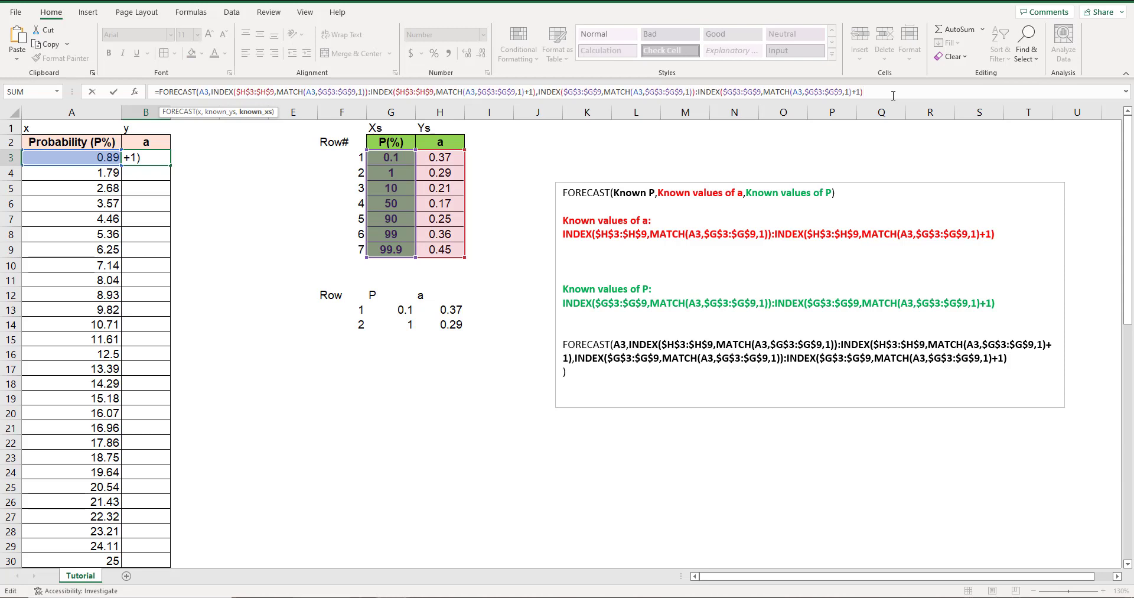
key("Return")
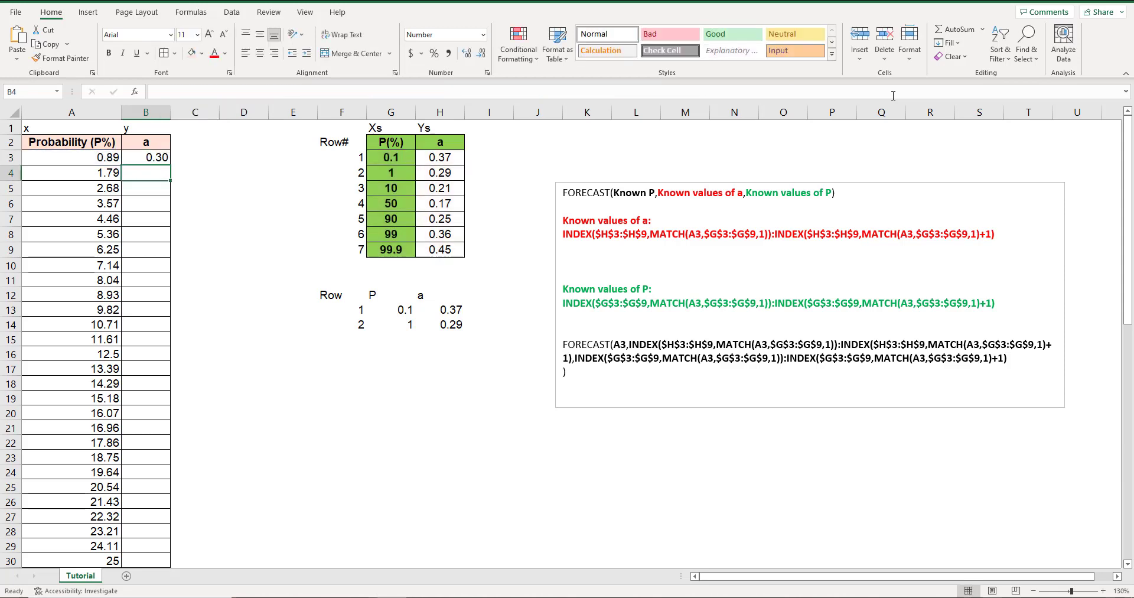
Fill B3's FORECAST formula down the a column to row 64 and look over the filled values.
left_click(155, 158)
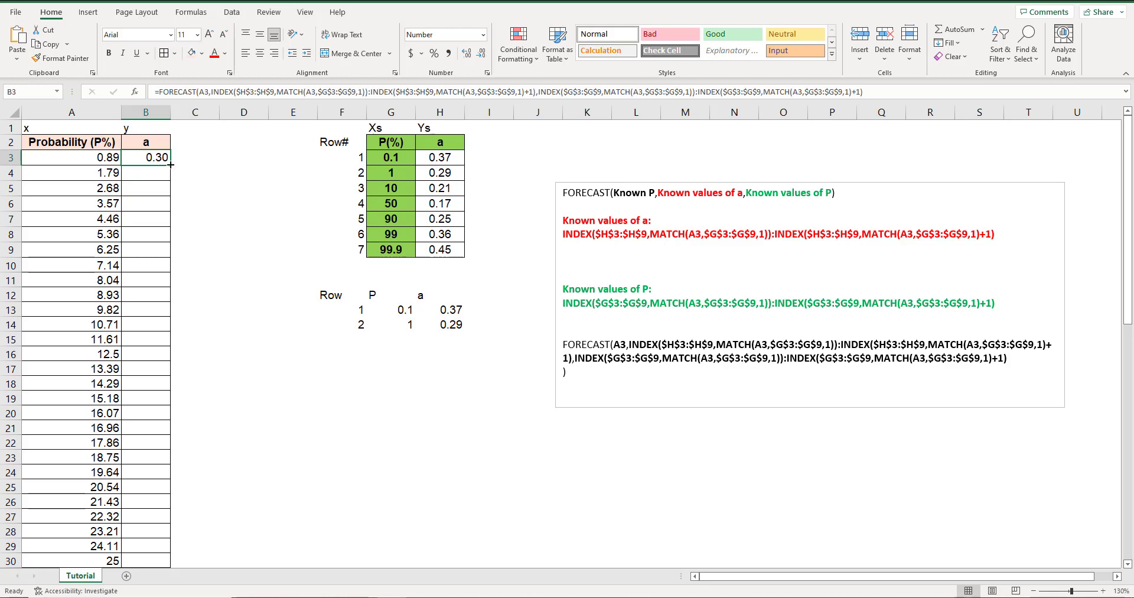
double_click(171, 165)
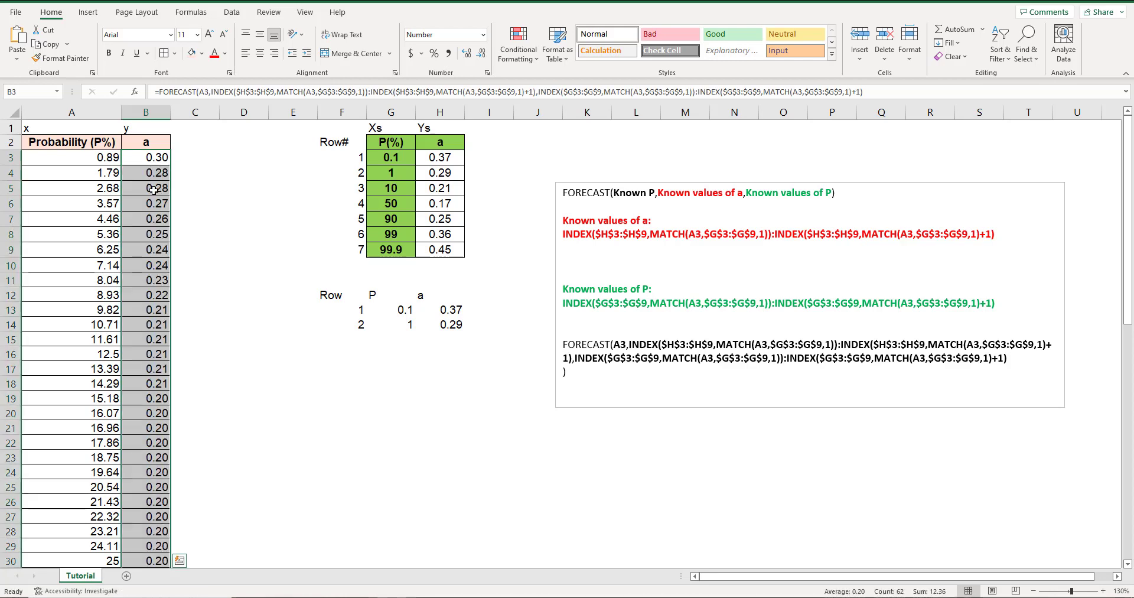
scroll(157, 246, "down", 15)
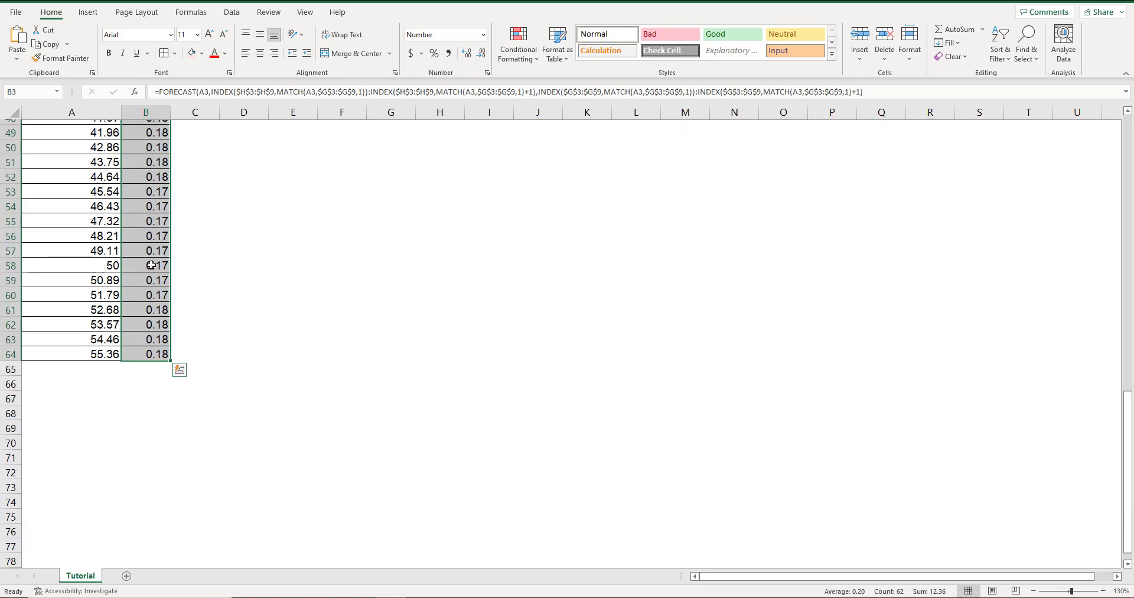
scroll(151, 264, "up", 14)
scroll(152, 265, "up", 2)
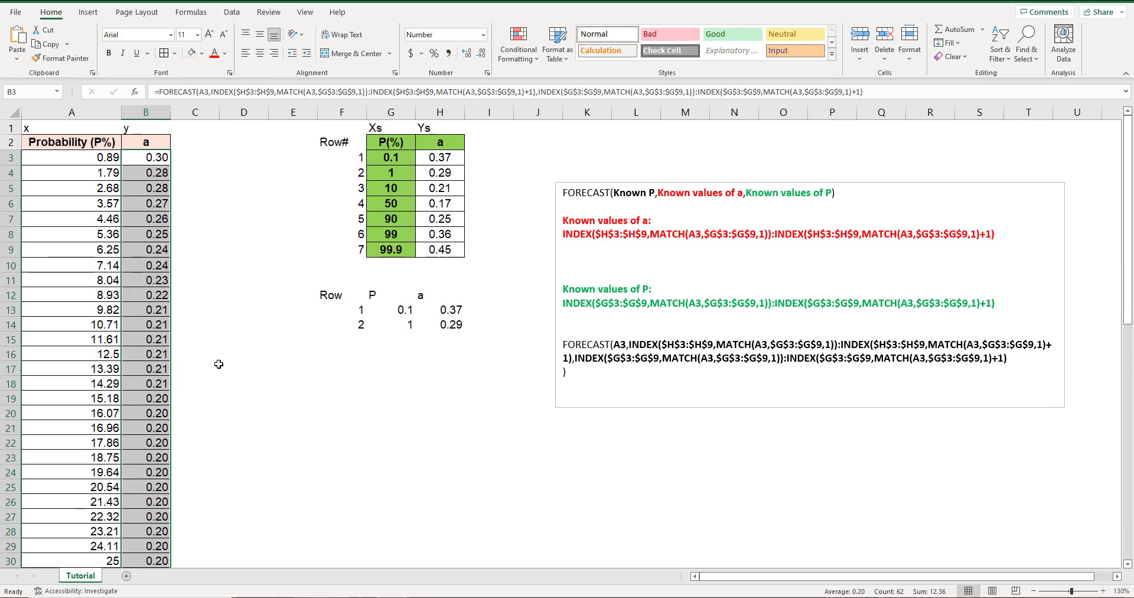
scroll(227, 373, "down", 5)
scroll(226, 373, "down", 5)
scroll(226, 372, "up", 10)
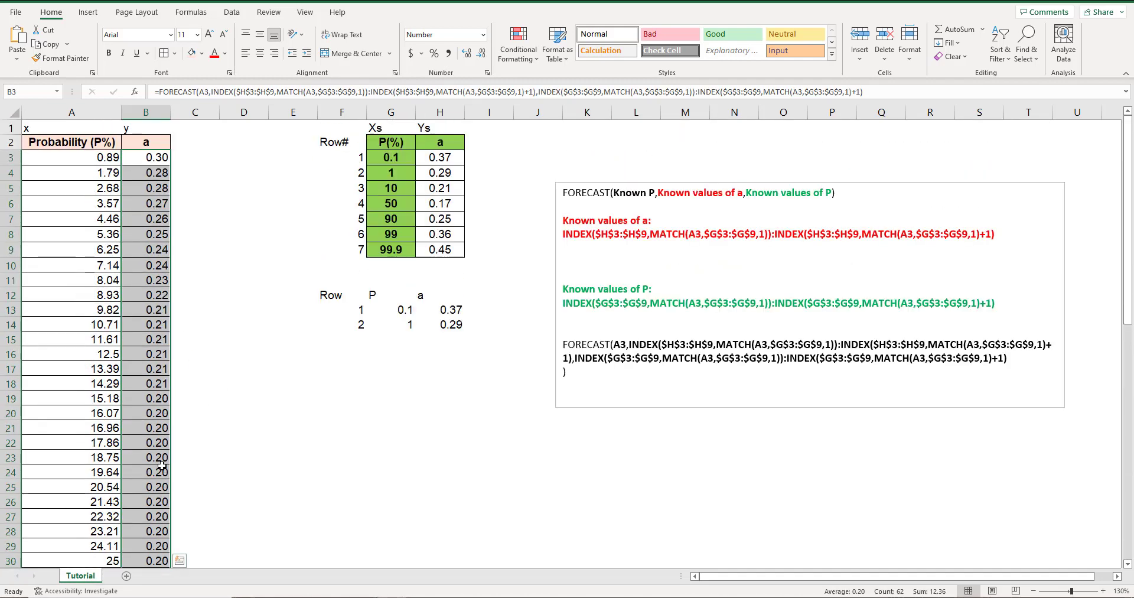
Highlight the 22.32 probability in A27 with the light orange fill colour.
left_click(190, 522)
left_click(94, 516)
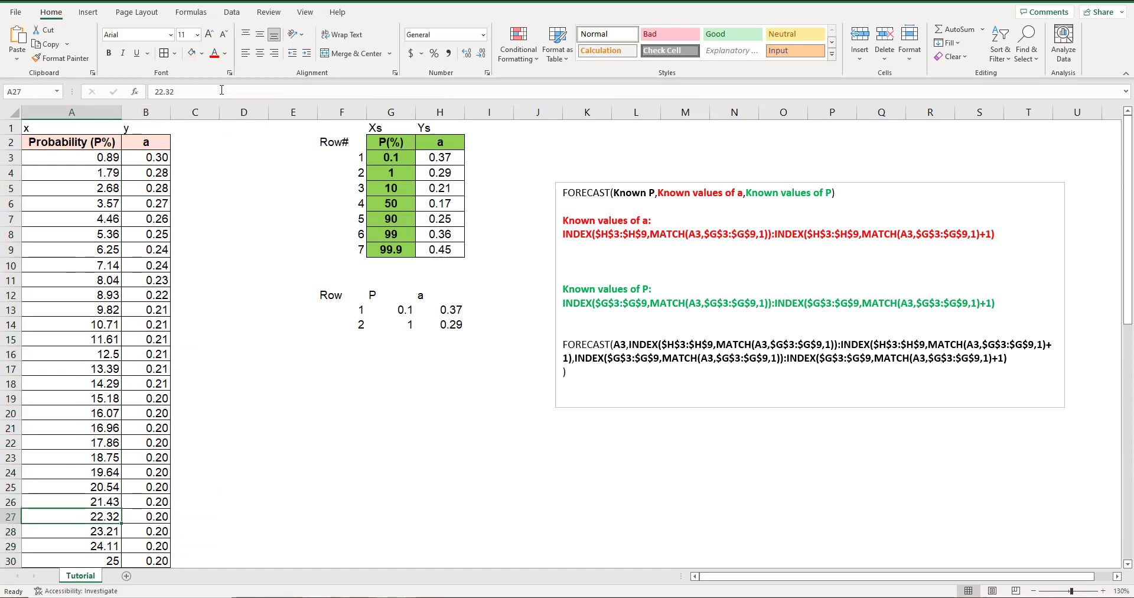
left_click(190, 58)
left_click(187, 519)
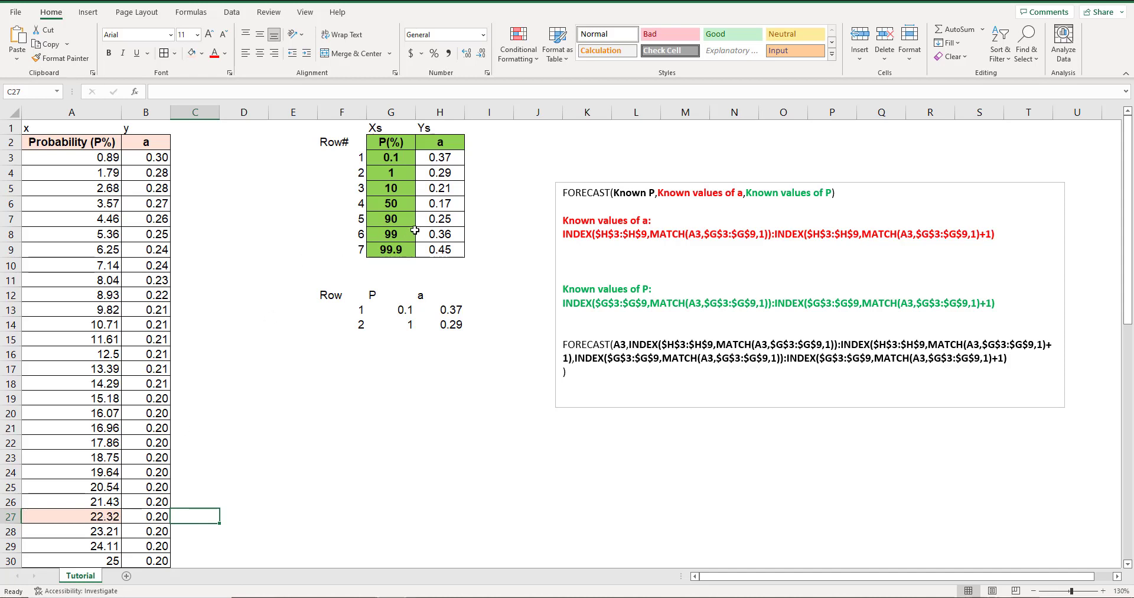
Highlight the bracketing lookup rows G5:H6, for P values 10 and 50, with the same light orange fill.
left_click_drag(389, 188, 419, 203)
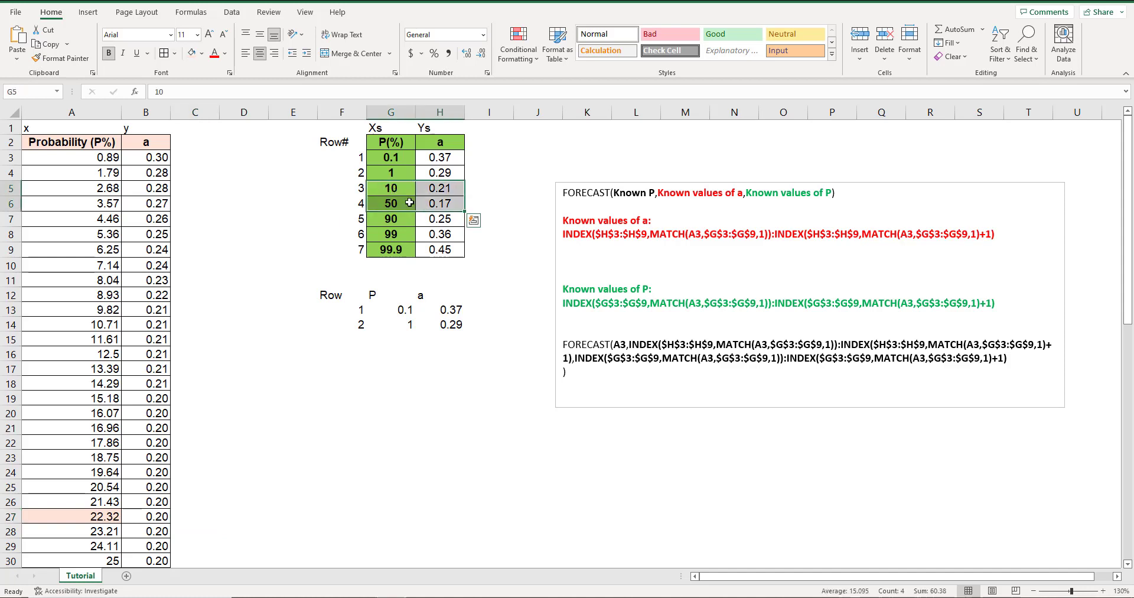
left_click(192, 54)
left_click(388, 191)
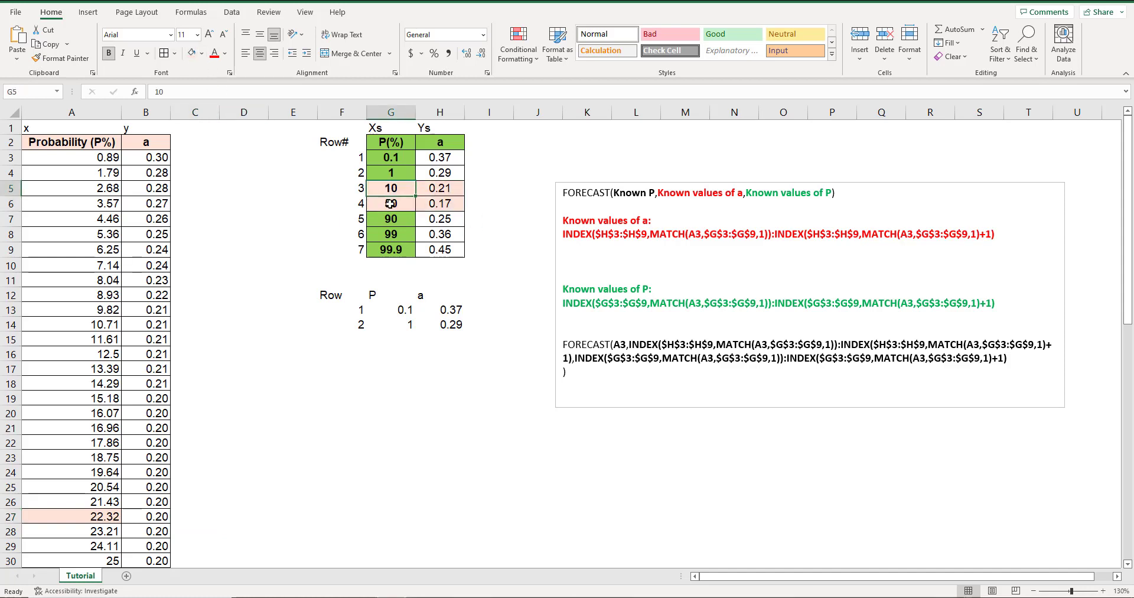
left_click(391, 203)
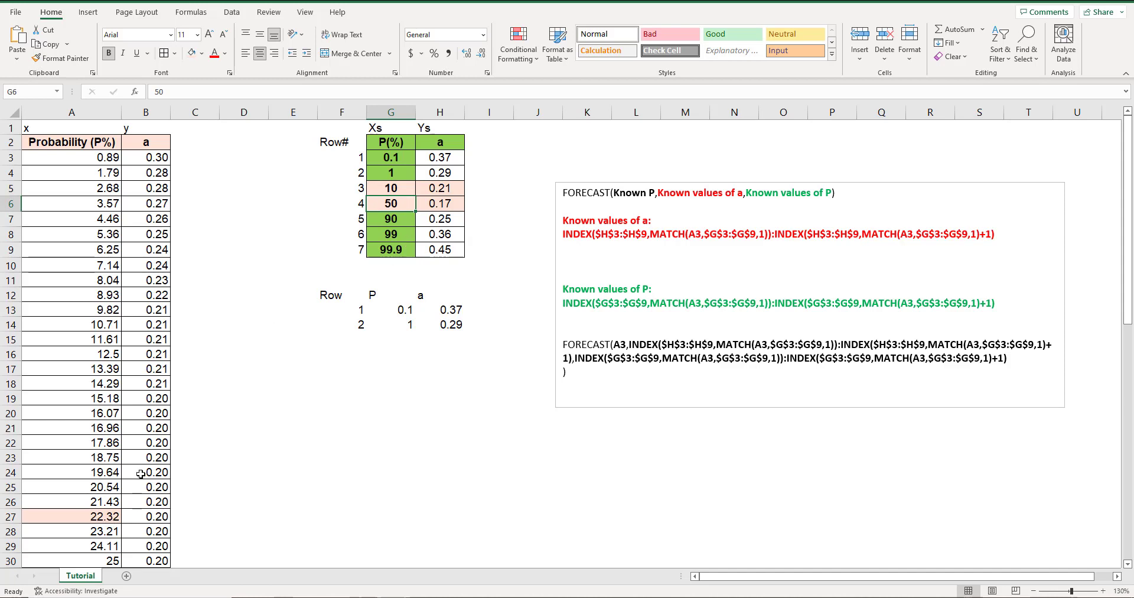
Give C27 the light orange fill and enter the check formula =FORECAST(A27,H5:H6,G5:G6) in it.
left_click(195, 518)
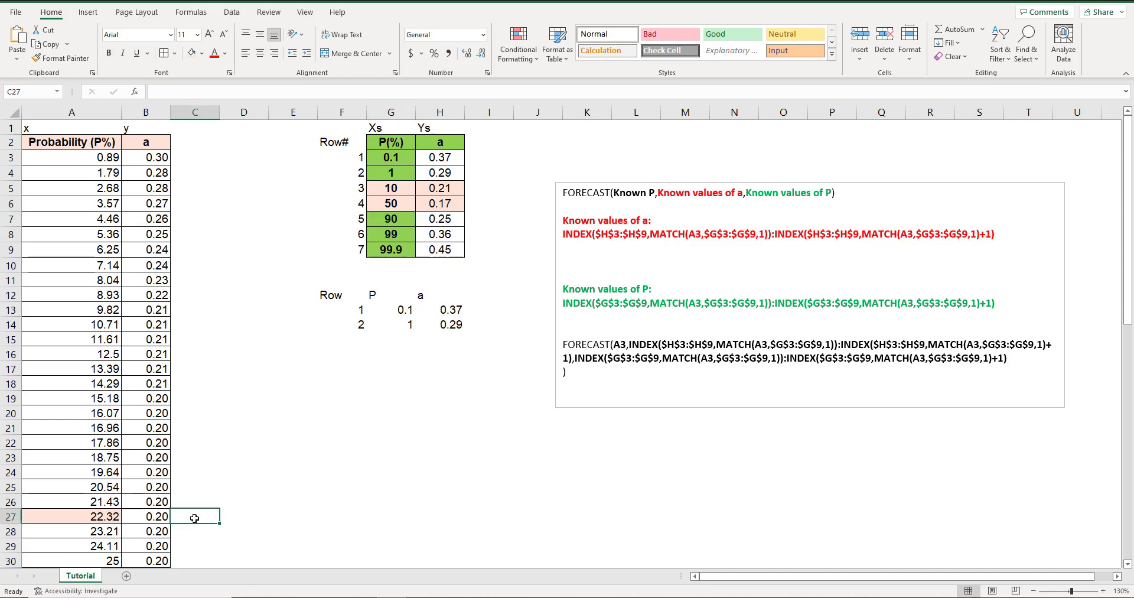
left_click(191, 53)
type("=forec")
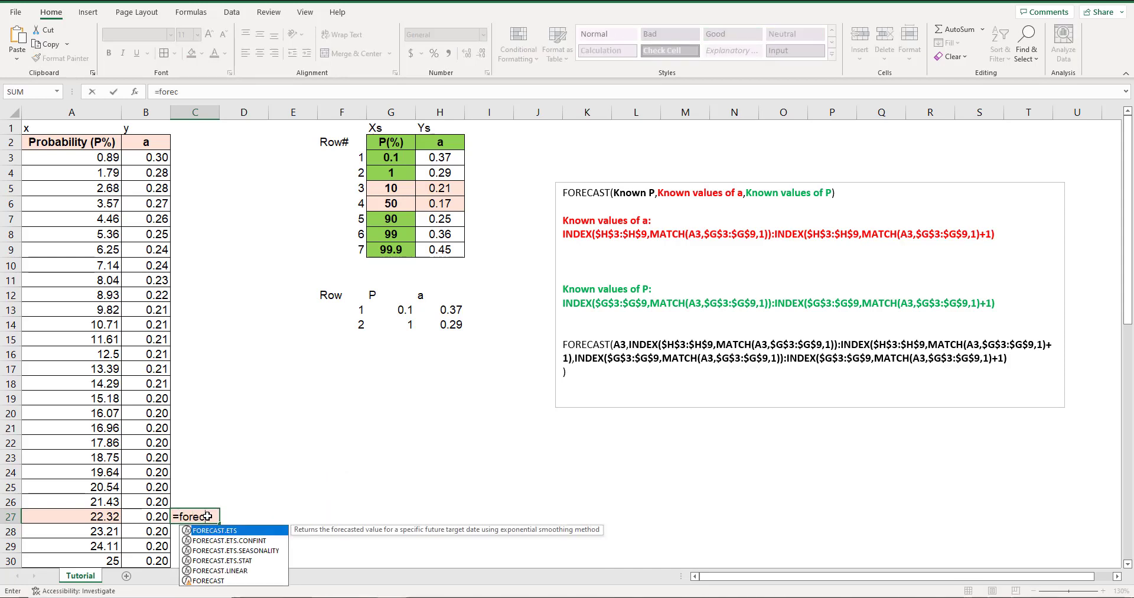
type("ast(")
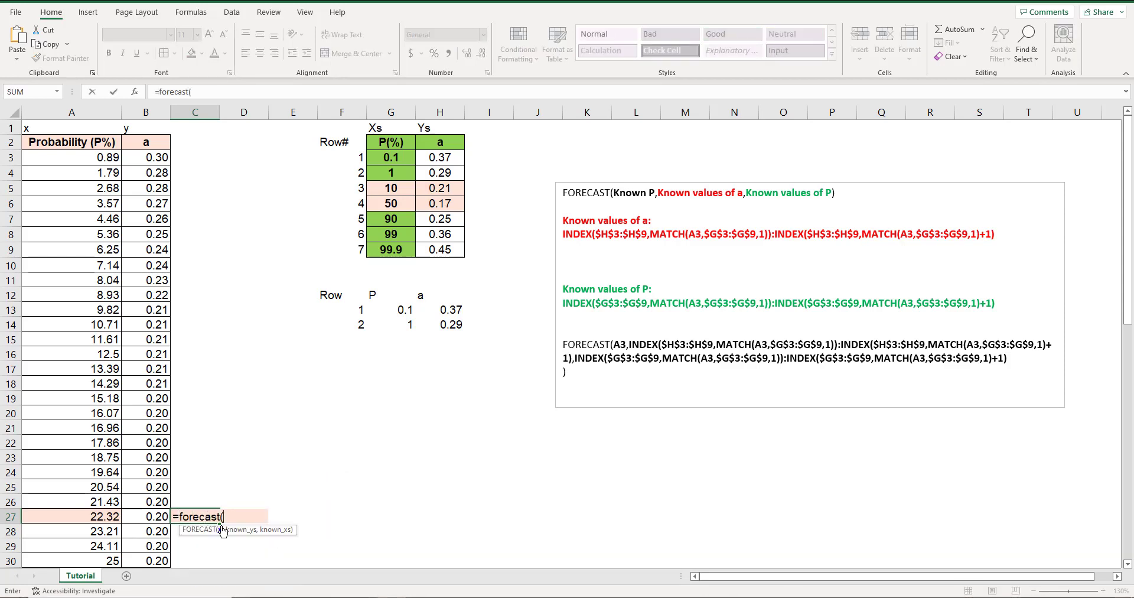
left_click(100, 517)
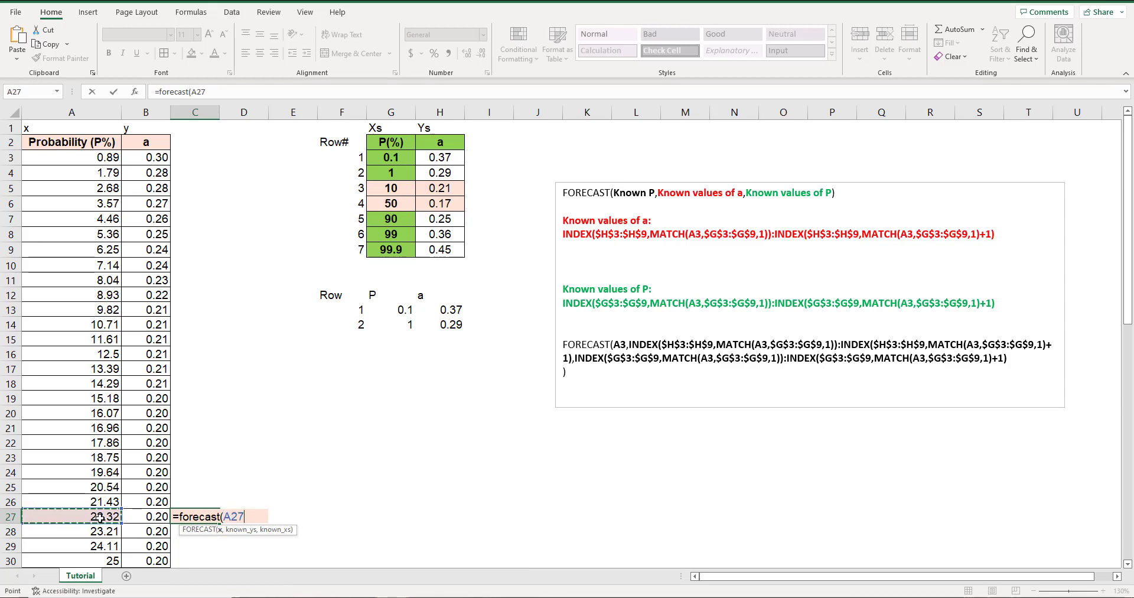
type(",")
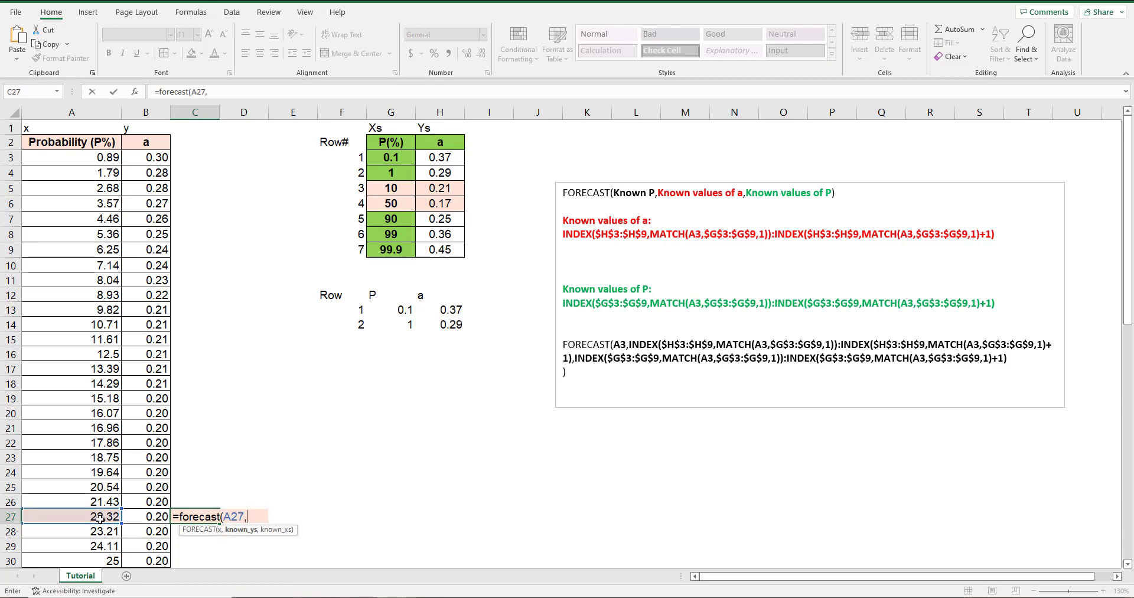
left_click_drag(441, 187, 441, 201)
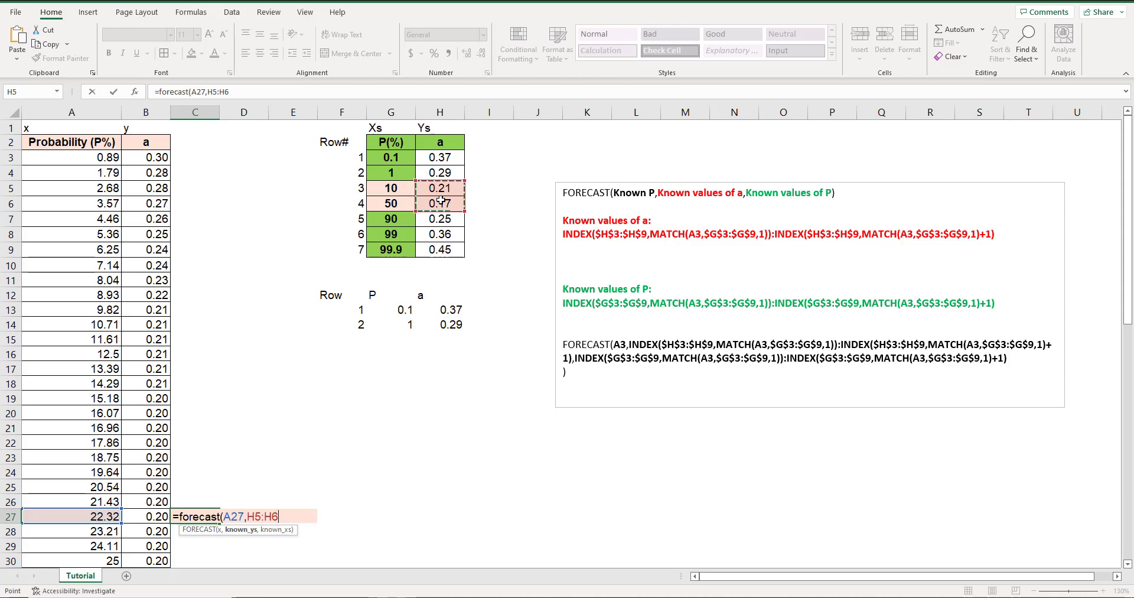
type(",")
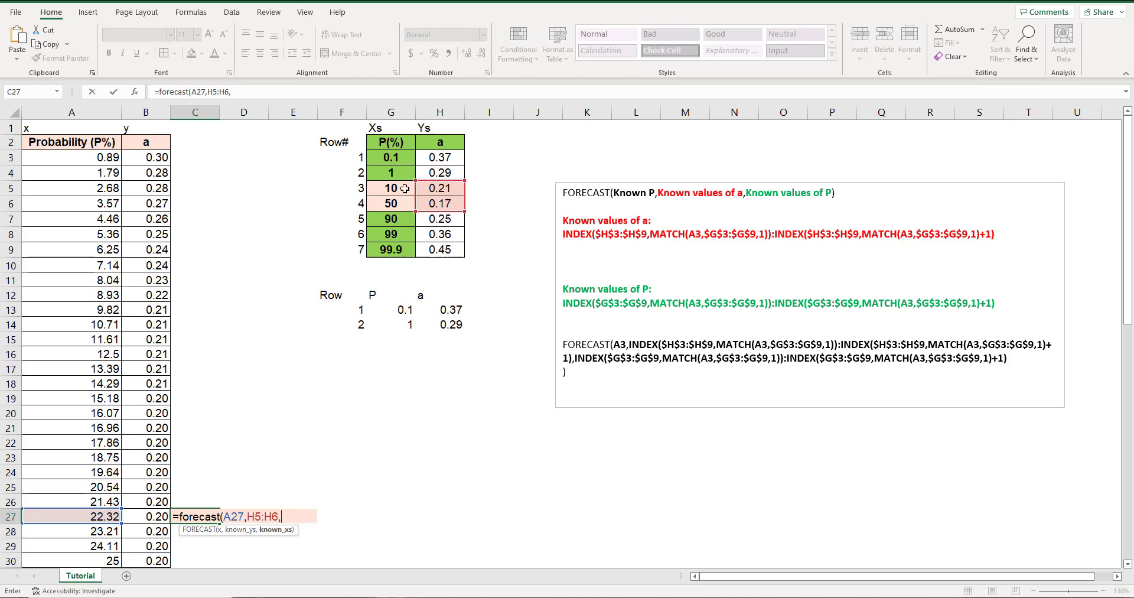
left_click_drag(391, 188, 404, 204)
type(")")
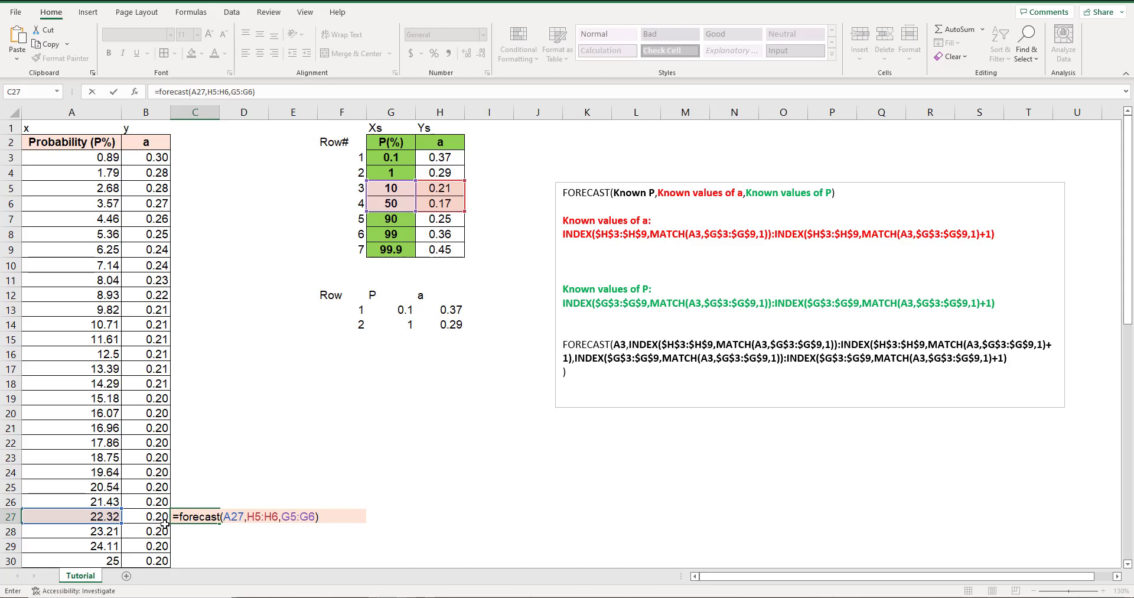
key("Return")
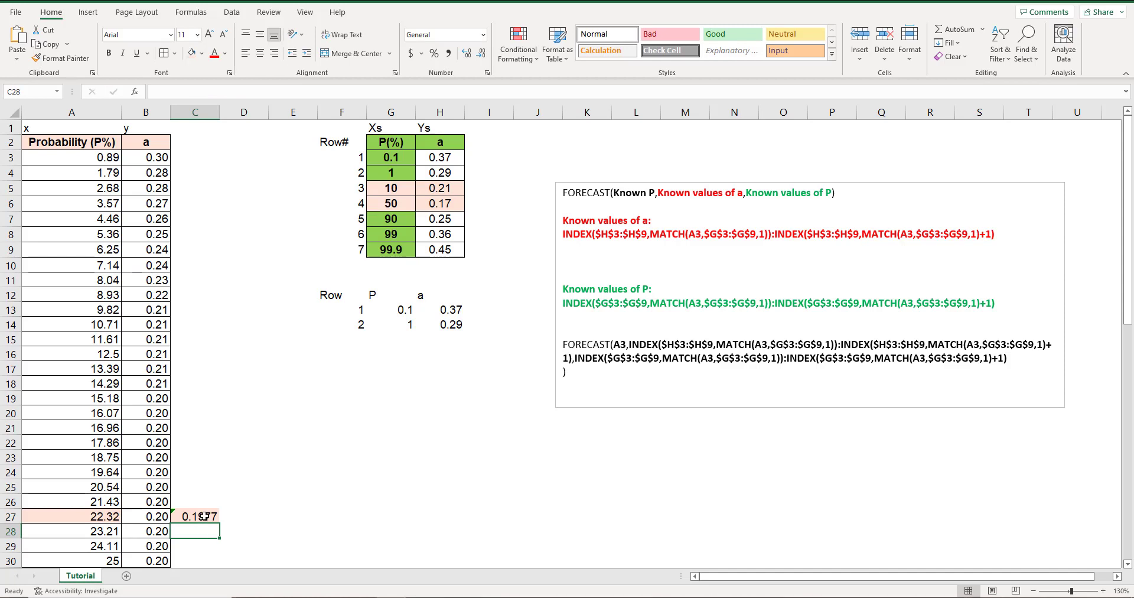
Reduce C27's check value to two decimal places and select B27 to compare its formula and value.
left_click(204, 516)
left_click(481, 55)
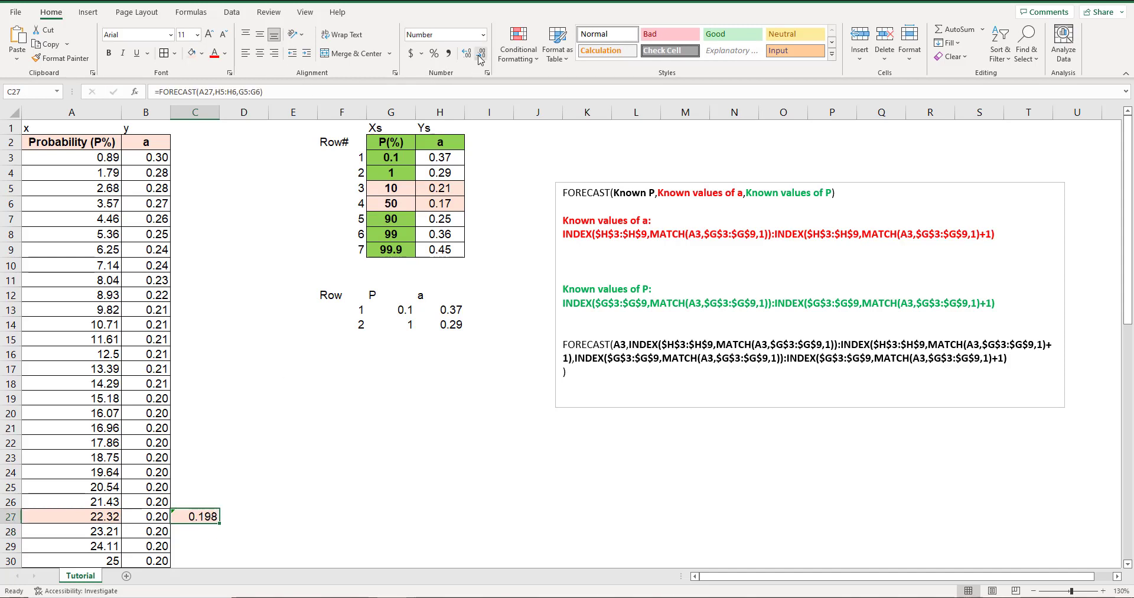
left_click(480, 55)
left_click(239, 443)
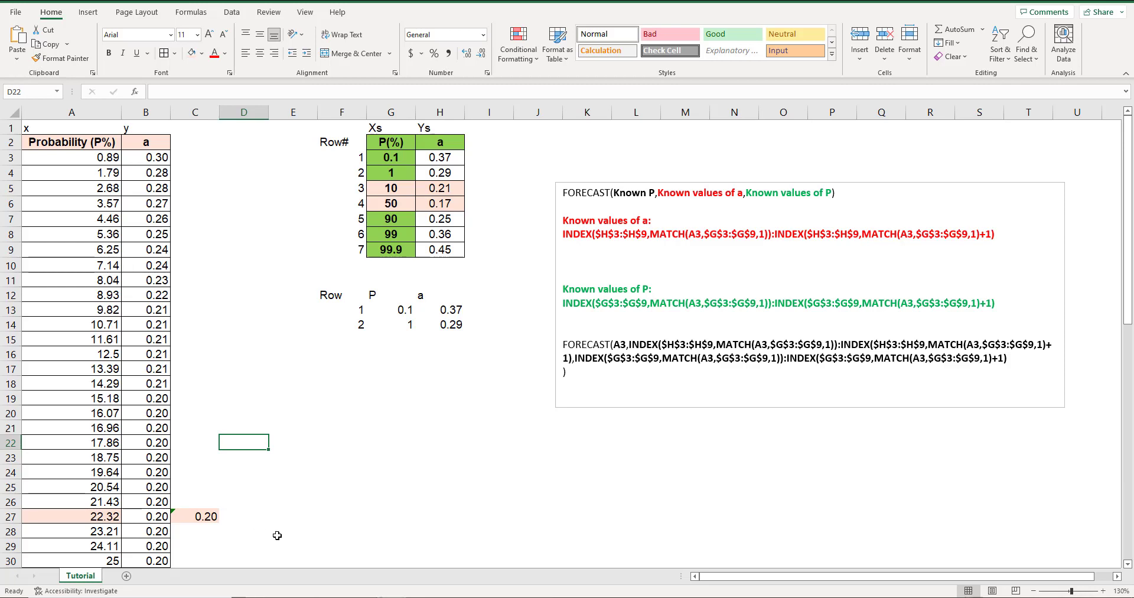
left_click(166, 515)
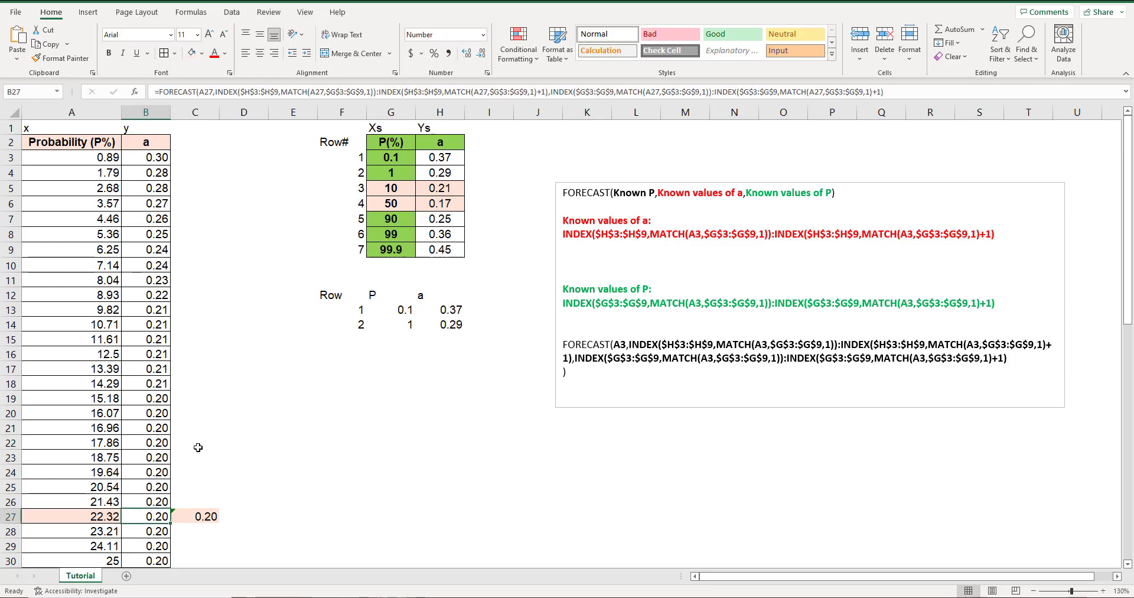